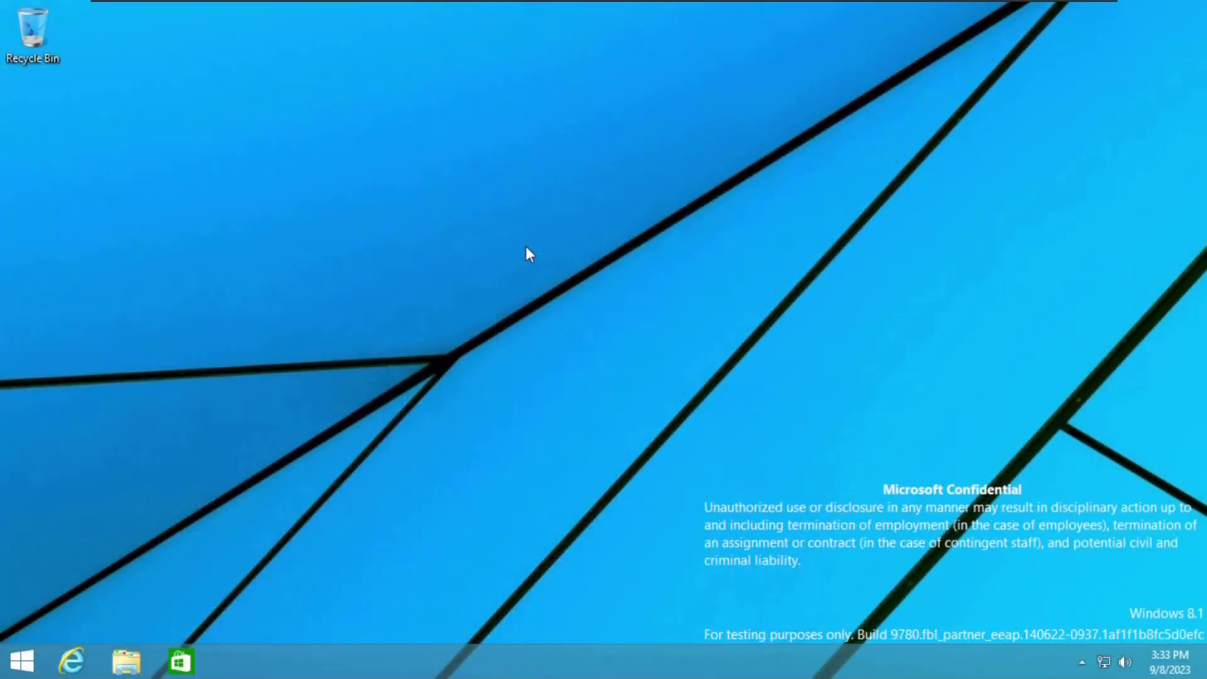
# Bring up the About Windows version information from Run, and close it after checking the build details
pyautogui.press('super+r')
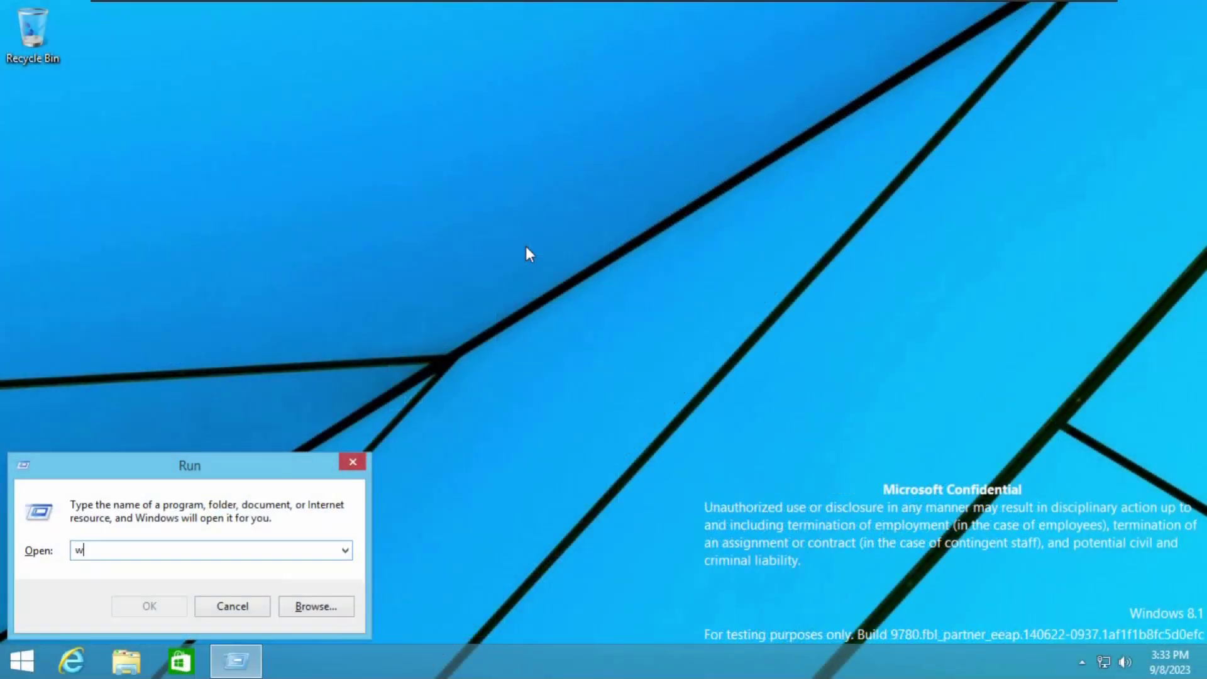
pyautogui.press('Return')
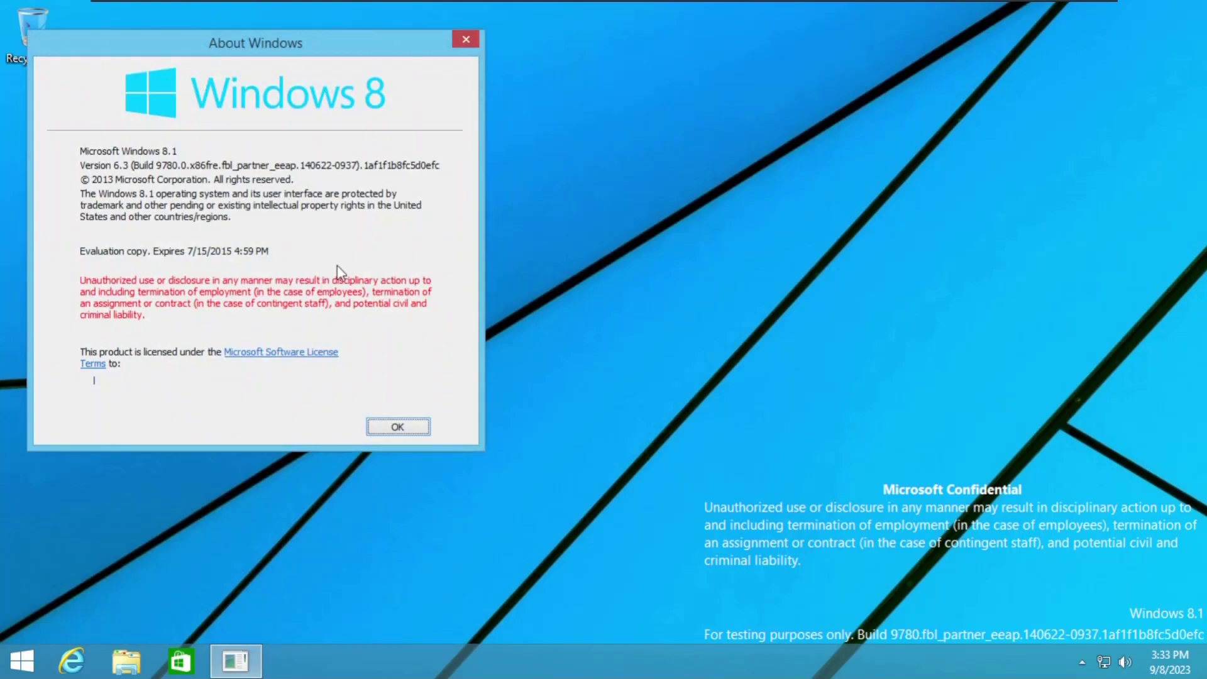
pyautogui.click(408, 429)
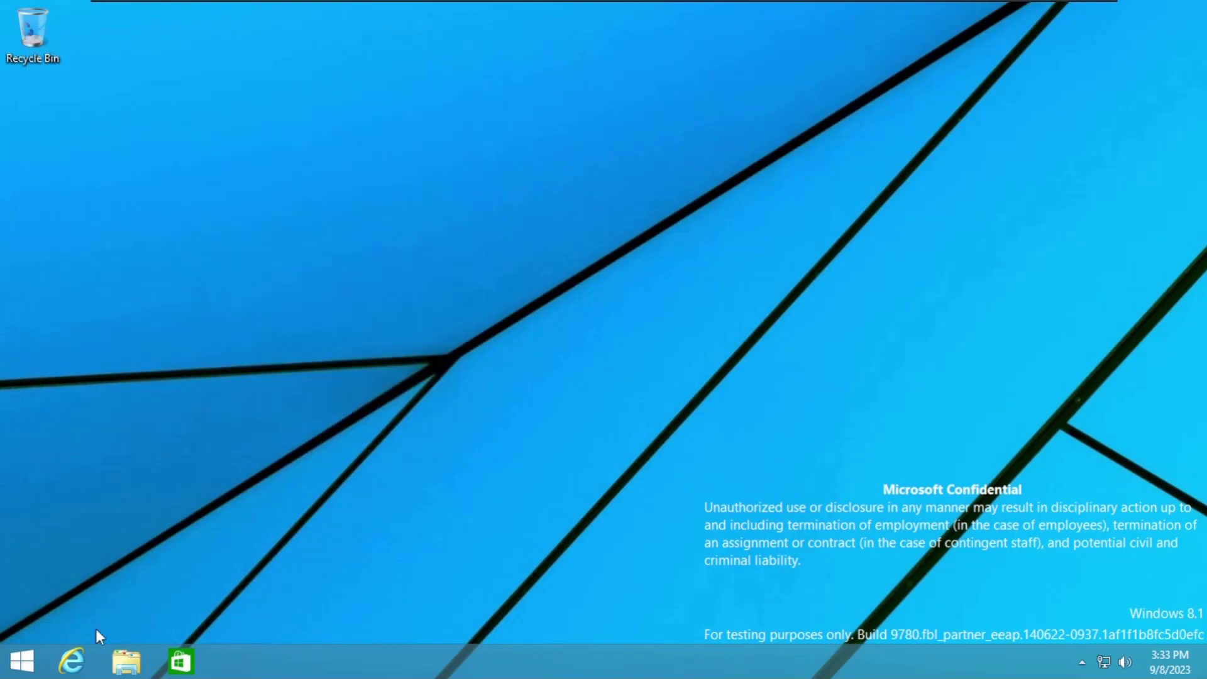
# Browse the Start menu's All Apps list, expanding the Windows System and Windows Accessories folders
pyautogui.click(28, 662)
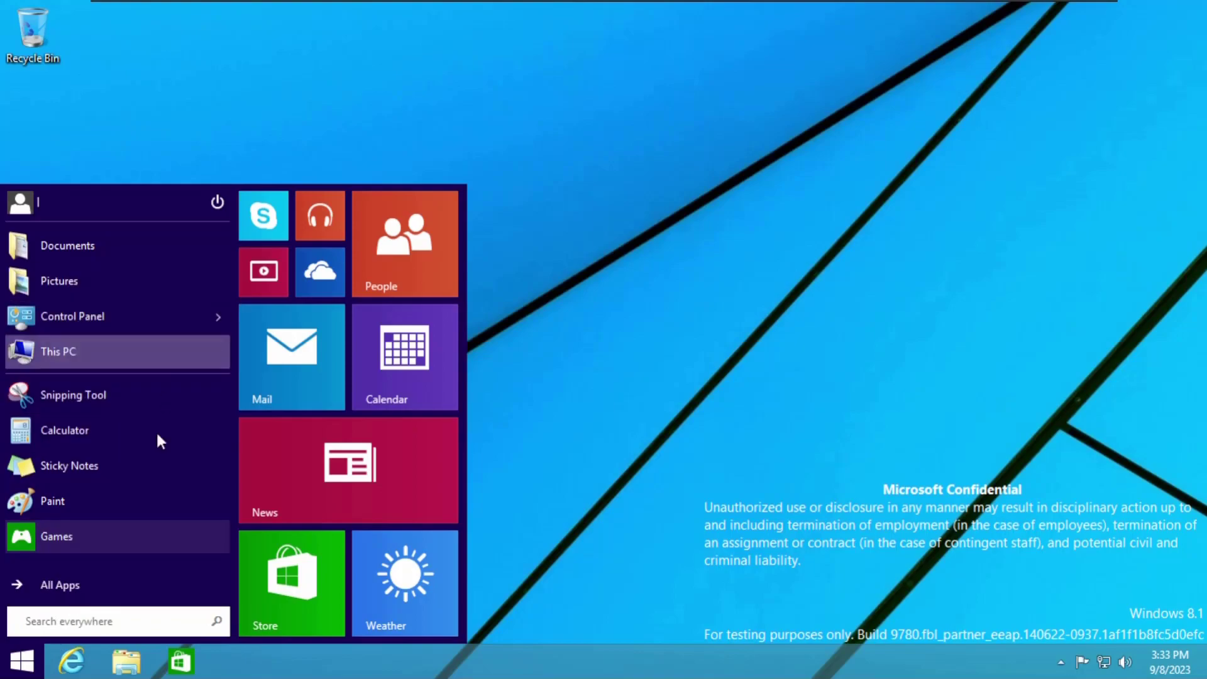
pyautogui.click(123, 596)
pyautogui.moveTo(218, 424)
pyautogui.mouseDown()
pyautogui.moveTo(220, 218)
pyautogui.moveTo(202, 507)
pyautogui.mouseUp()
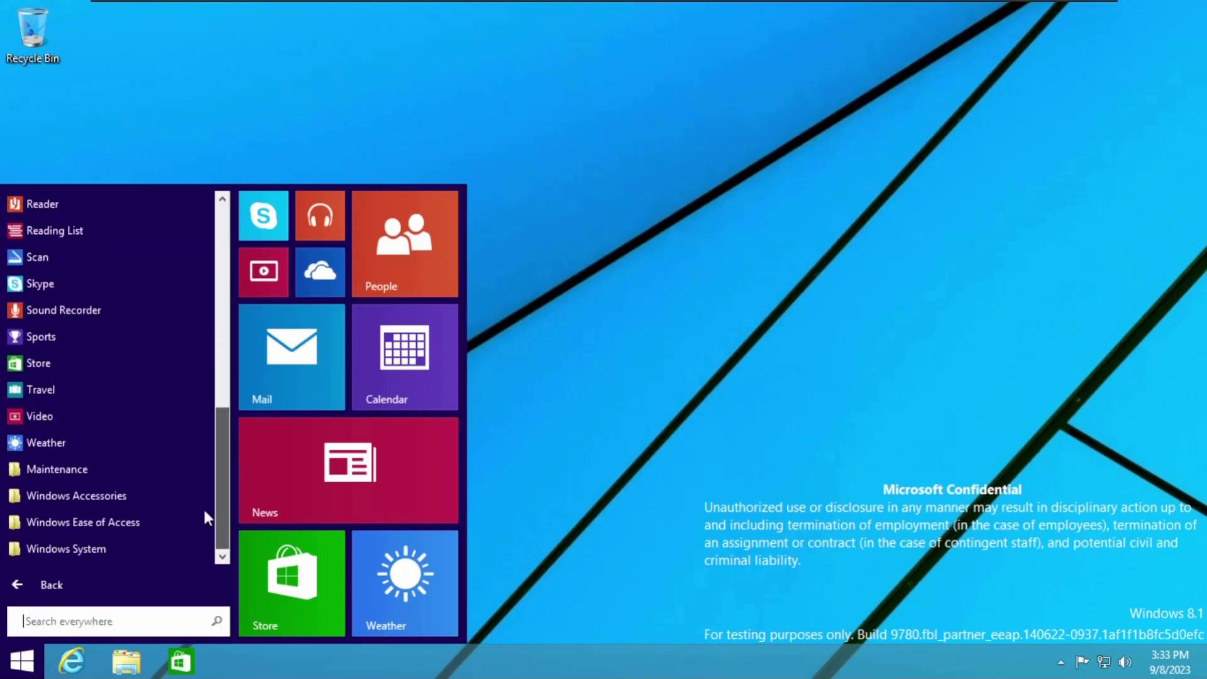
pyautogui.click(182, 551)
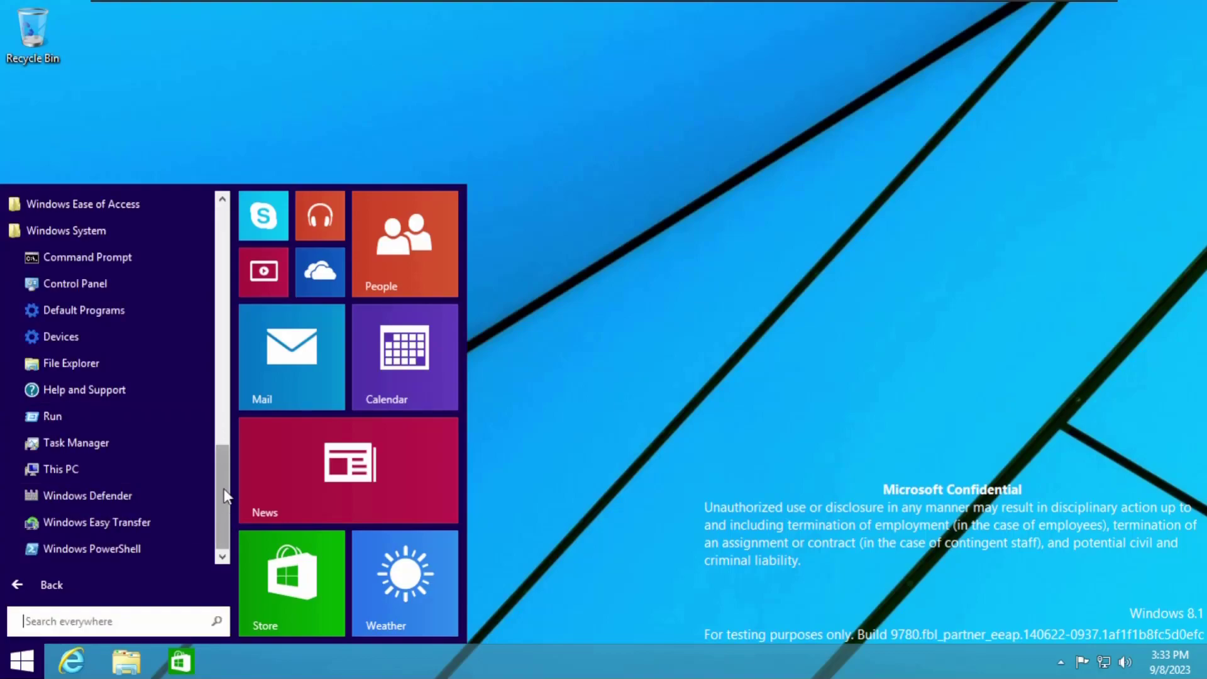
pyautogui.moveTo(220, 511); pyautogui.dragTo(220, 432)
pyautogui.click(182, 390)
pyautogui.click(132, 289)
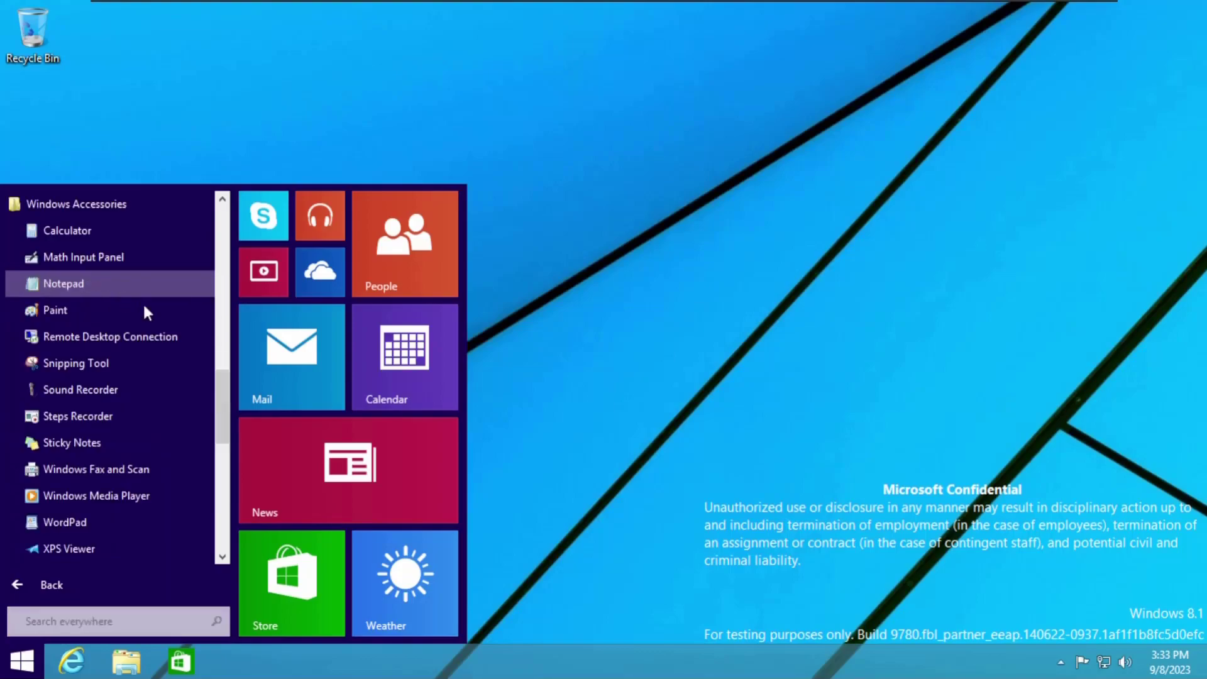
# Open XPS Viewer from the Windows Accessories folder and close it again
pyautogui.moveTo(226, 415); pyautogui.dragTo(227, 457)
pyautogui.click(142, 338)
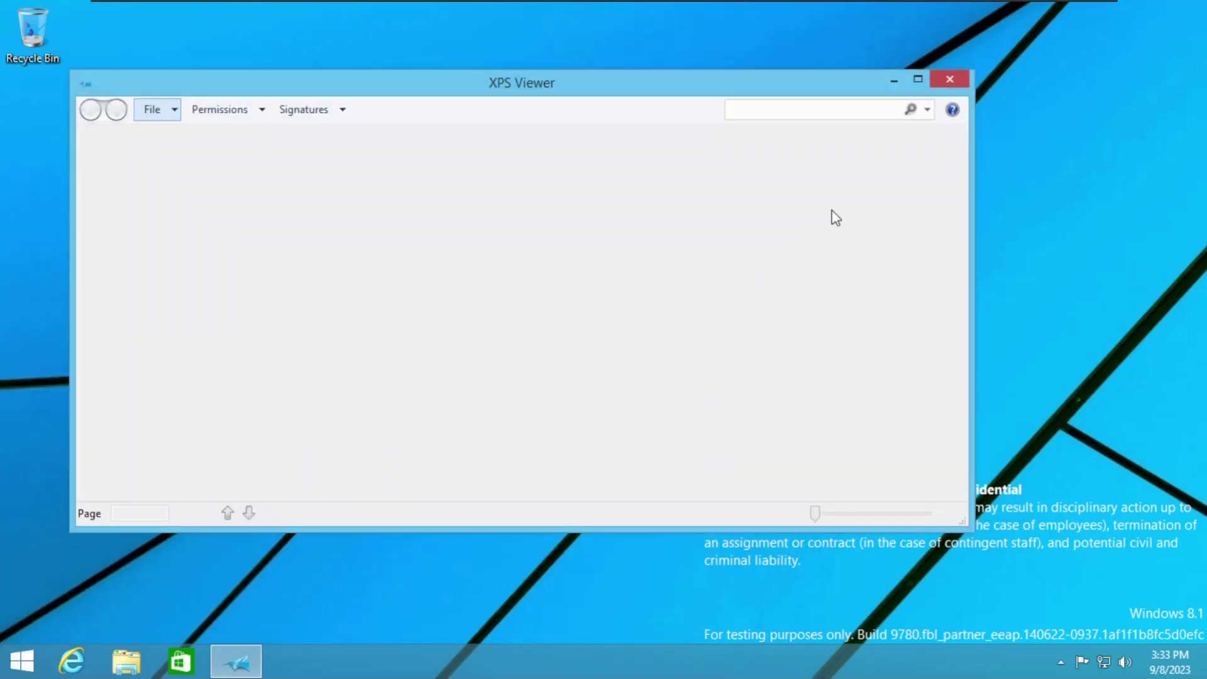
pyautogui.click(949, 78)
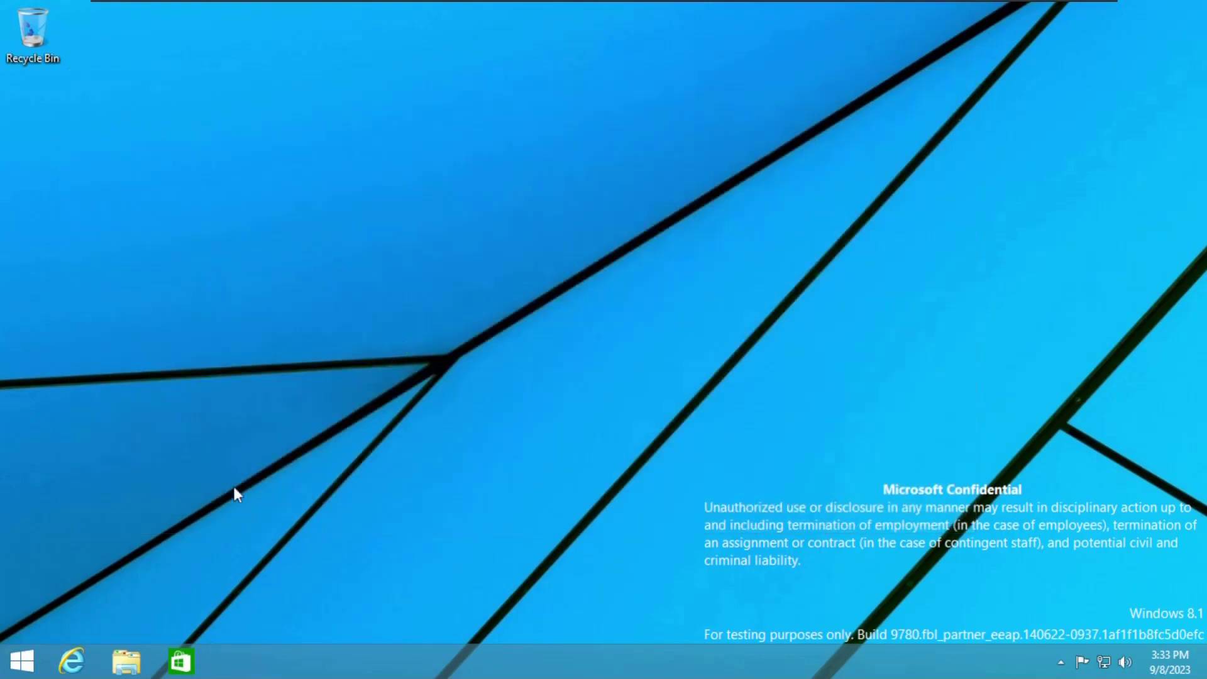
# Examine the app folders in All Apps: Windows Accessories with System Tools and Tablet PC, Windows Ease of Access, and Windows System
pyautogui.press('super')
pyautogui.click(131, 581)
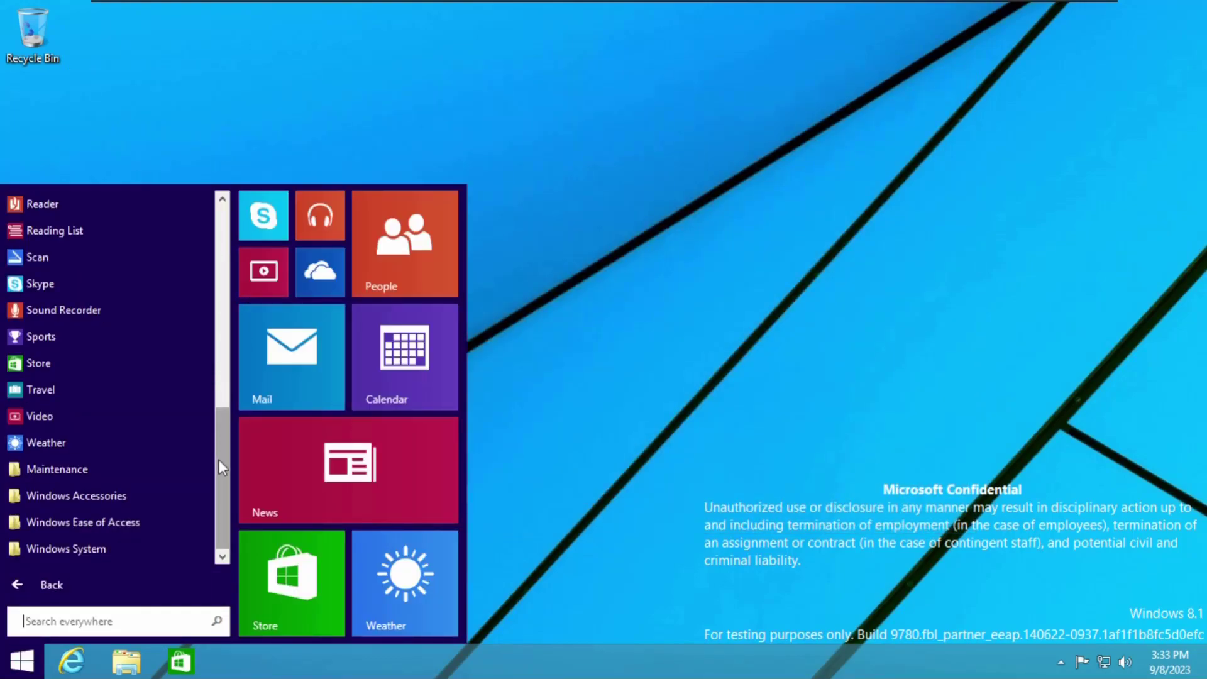
pyautogui.click(159, 495)
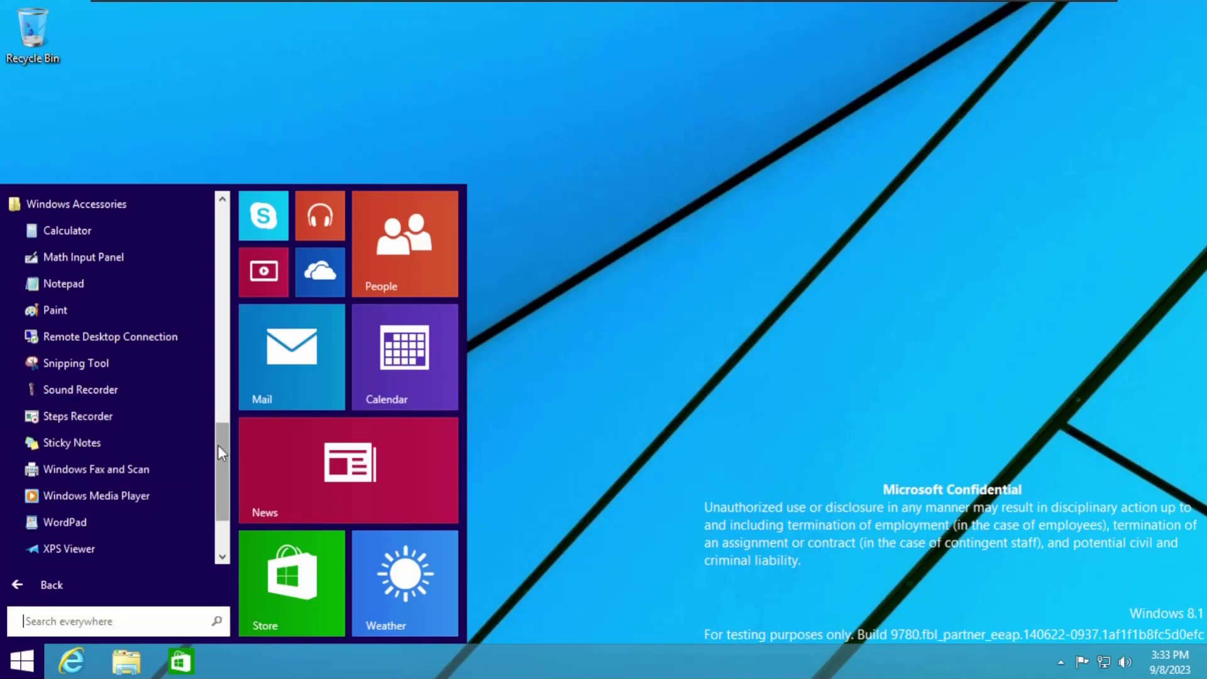
pyautogui.moveTo(221, 446); pyautogui.dragTo(228, 504)
pyautogui.click(141, 468)
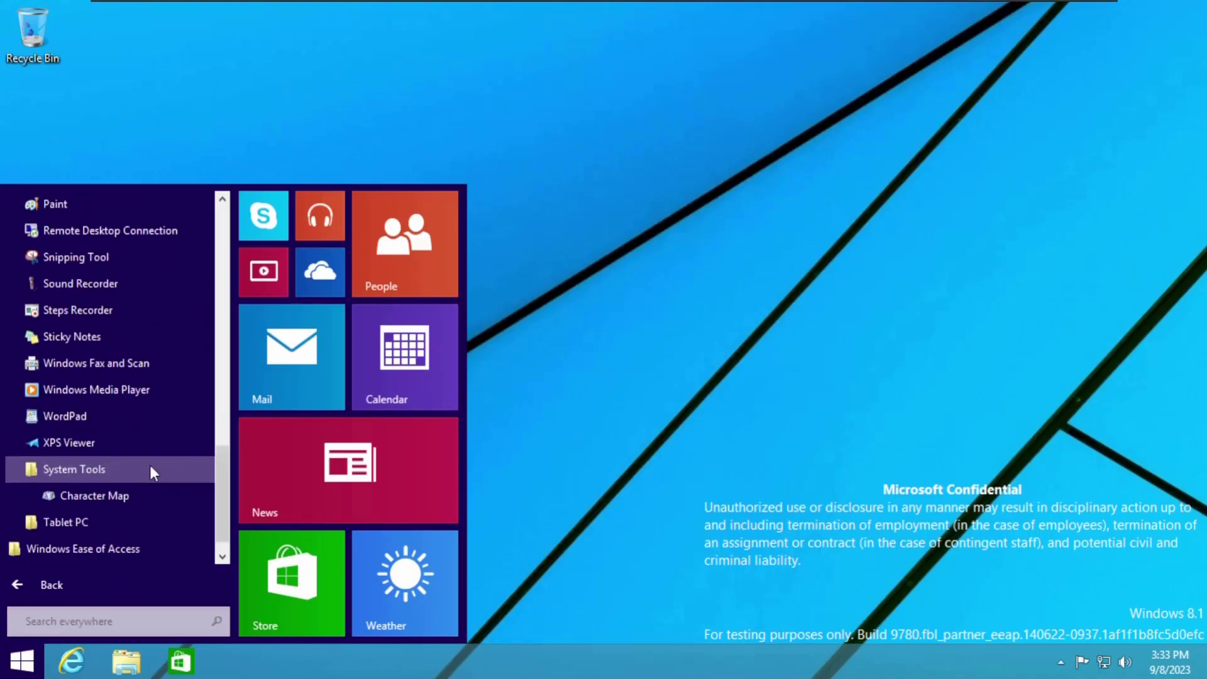
pyautogui.click(179, 520)
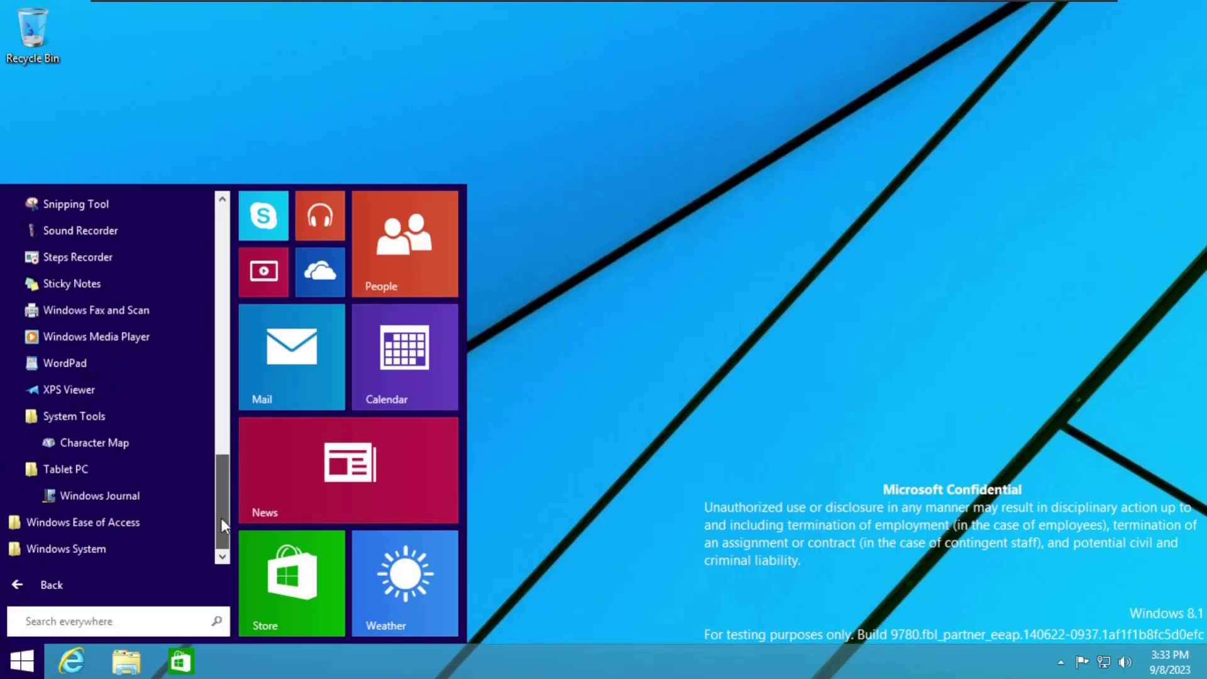
pyautogui.click(196, 521)
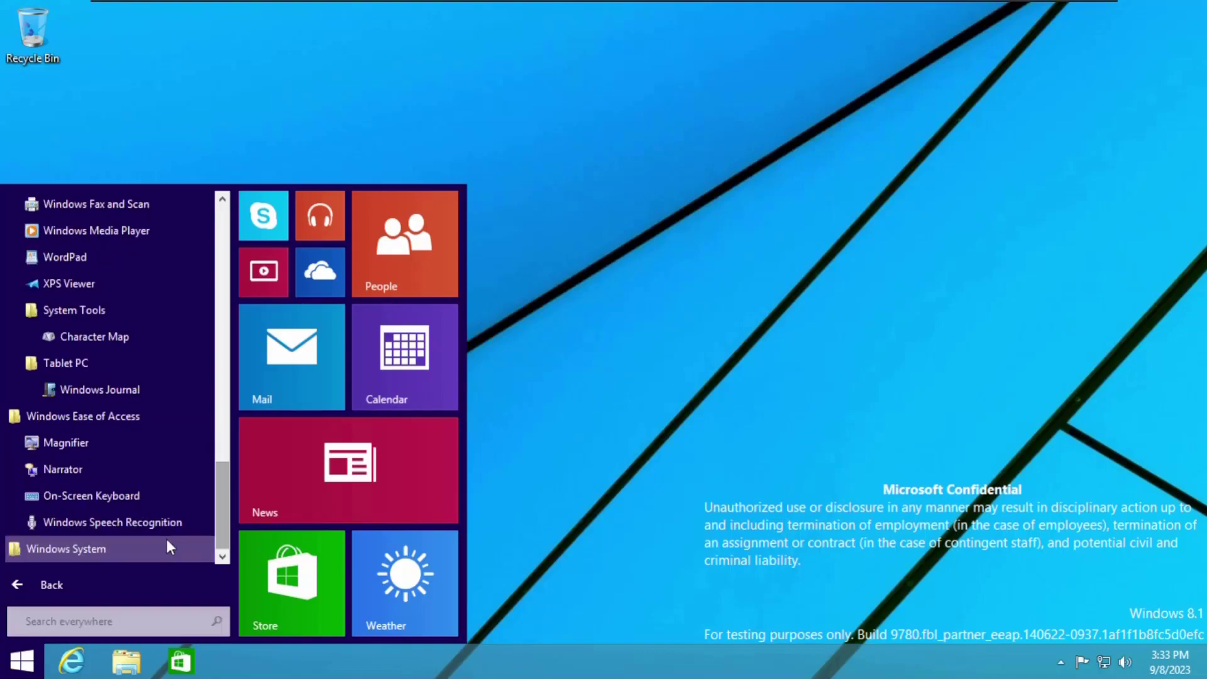
pyautogui.click(164, 538)
# Look through the alphabetical part of the All Apps list and open PC settings
pyautogui.moveTo(225, 517); pyautogui.dragTo(241, 217)
pyautogui.click(157, 442)
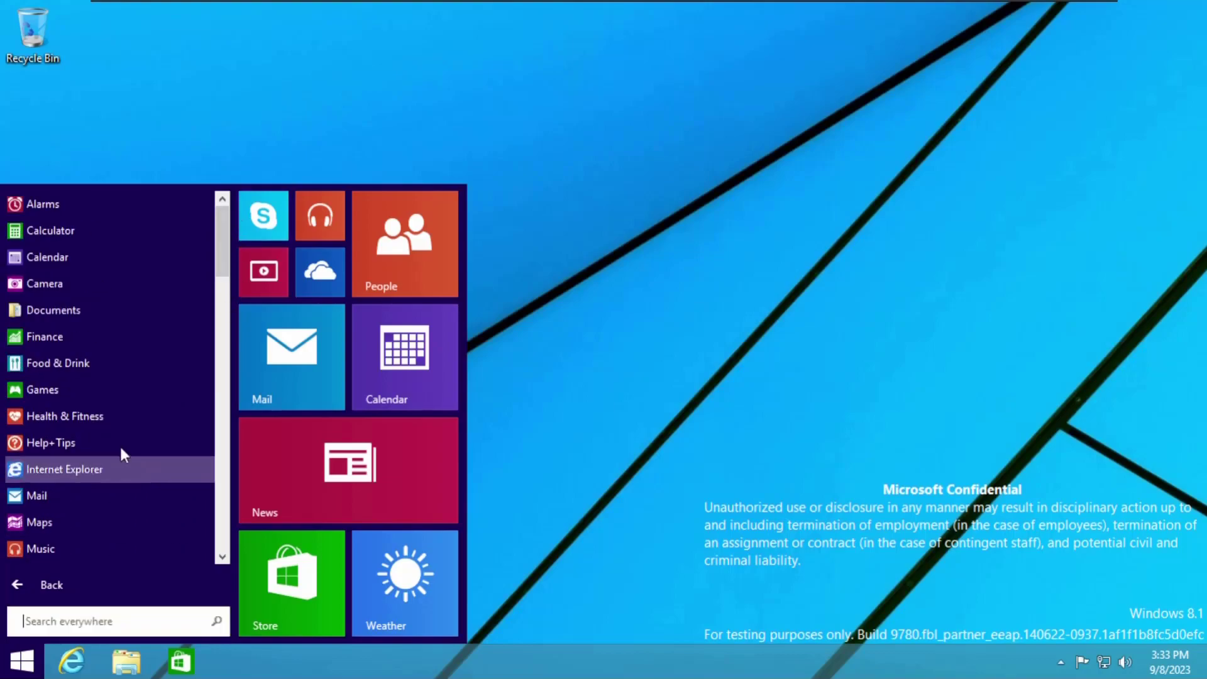
pyautogui.moveTo(223, 227); pyautogui.dragTo(225, 292)
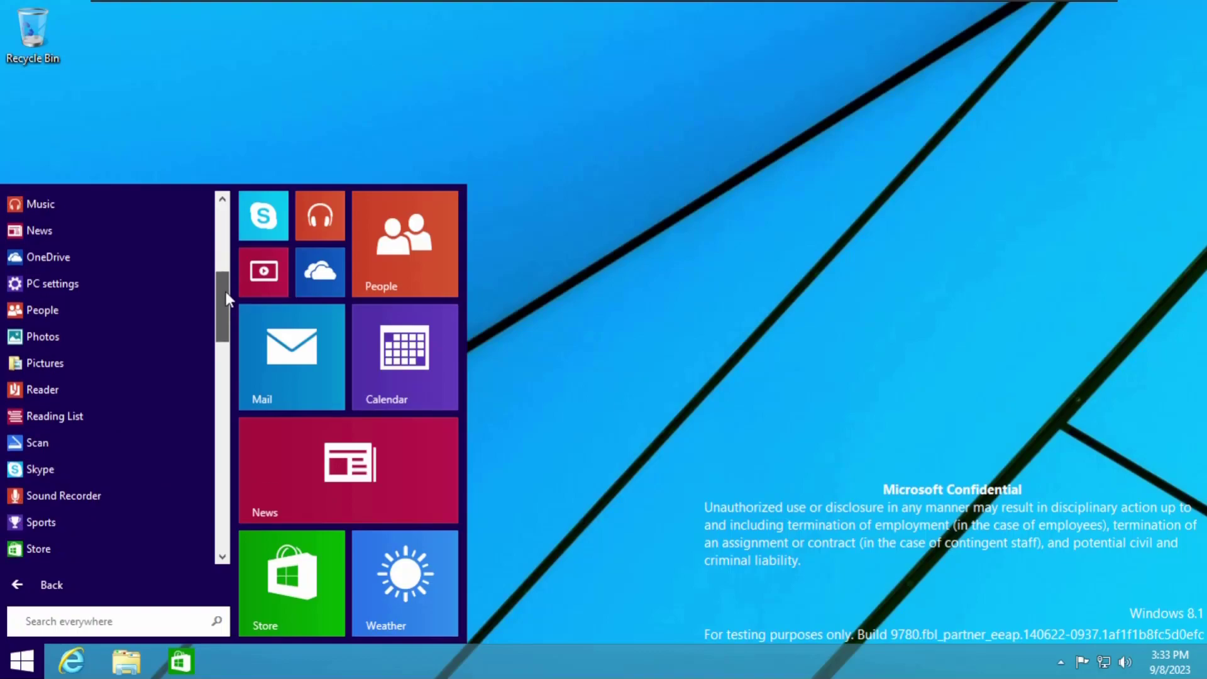
pyautogui.click(169, 290)
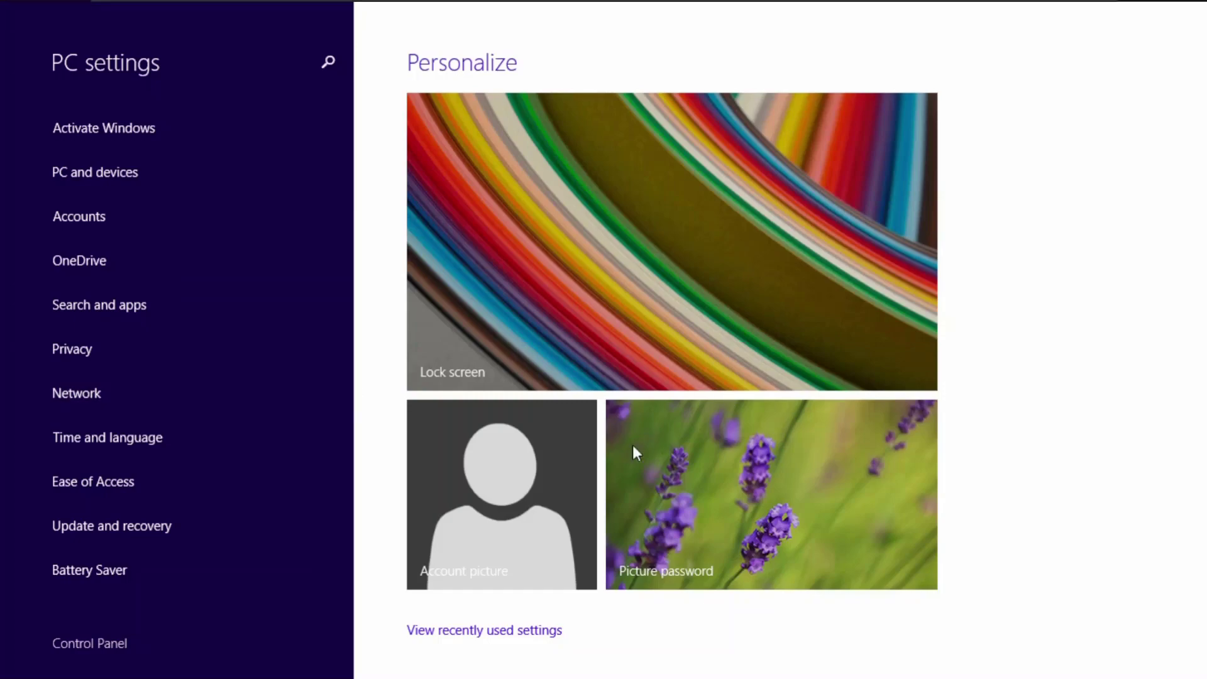
# View the Sign-in options and Your account pages under Accounts, and return to the PC settings overview
pyautogui.click(762, 492)
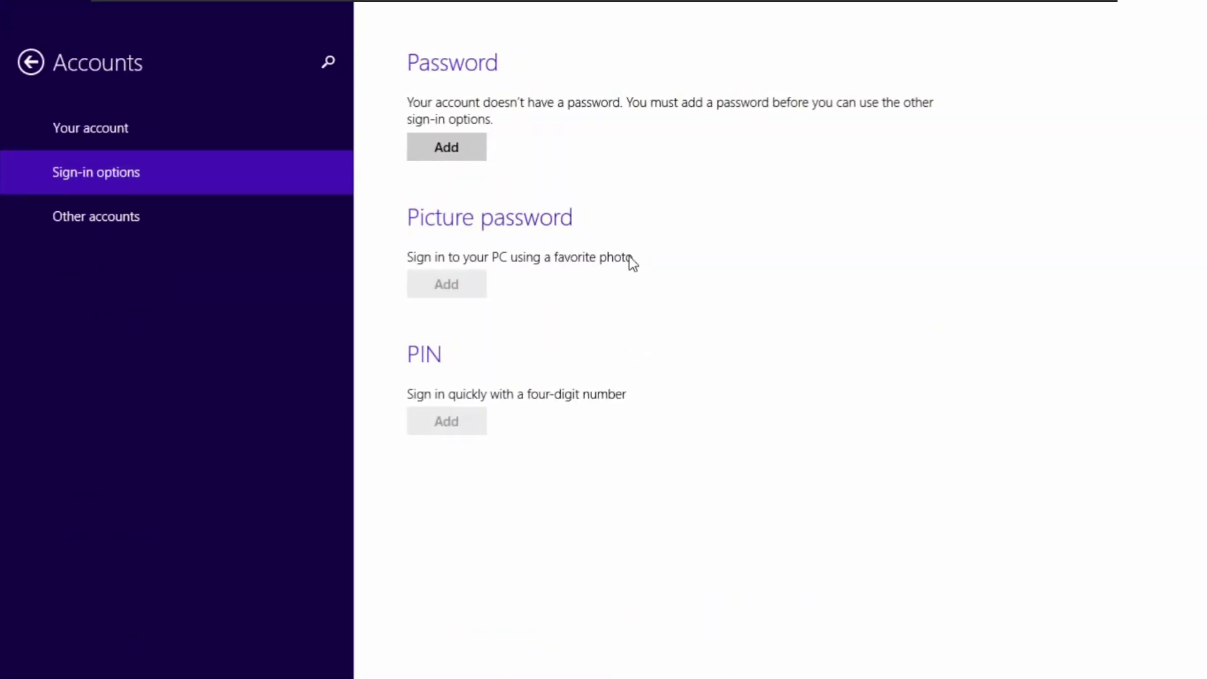
pyautogui.click(60, 133)
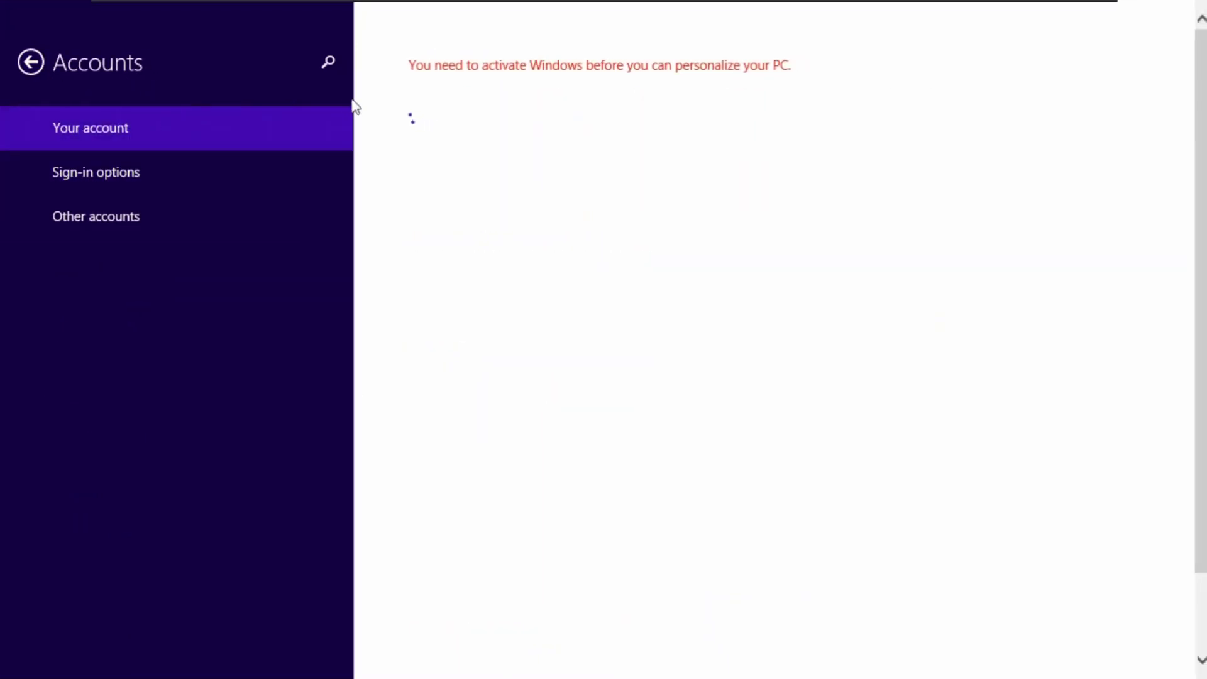
pyautogui.click(30, 62)
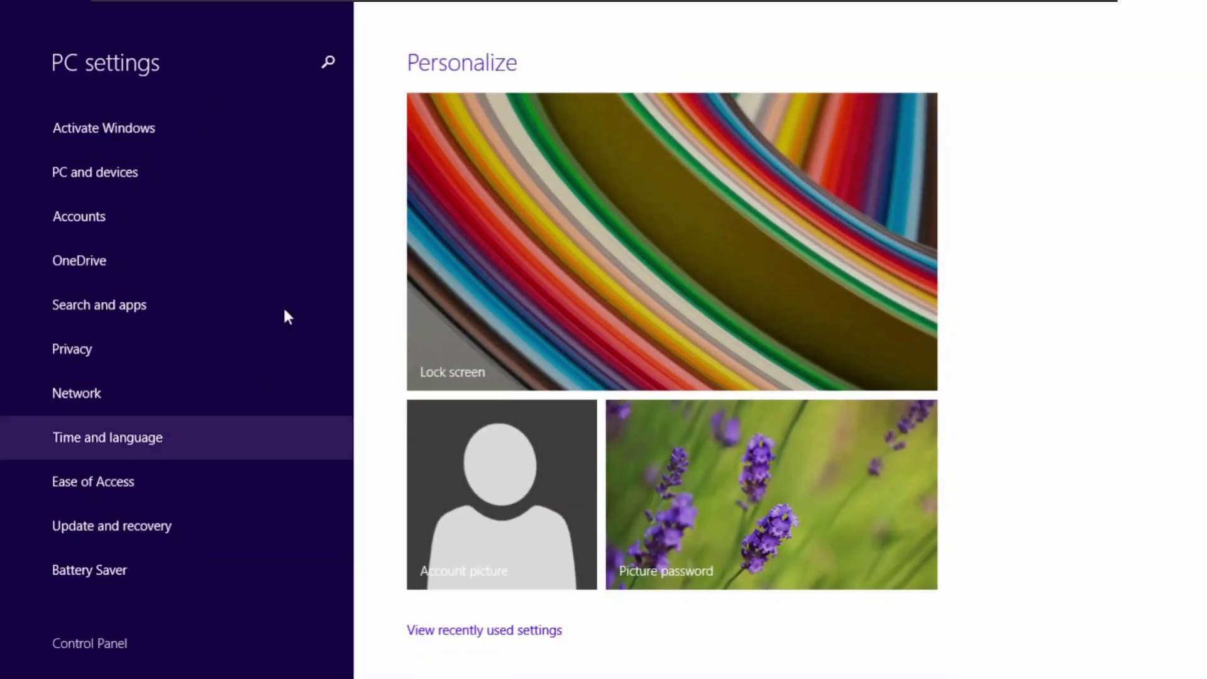
# View the Windows Update and Recovery pages under Update and recovery, and return to the PC settings overview
pyautogui.click(174, 545)
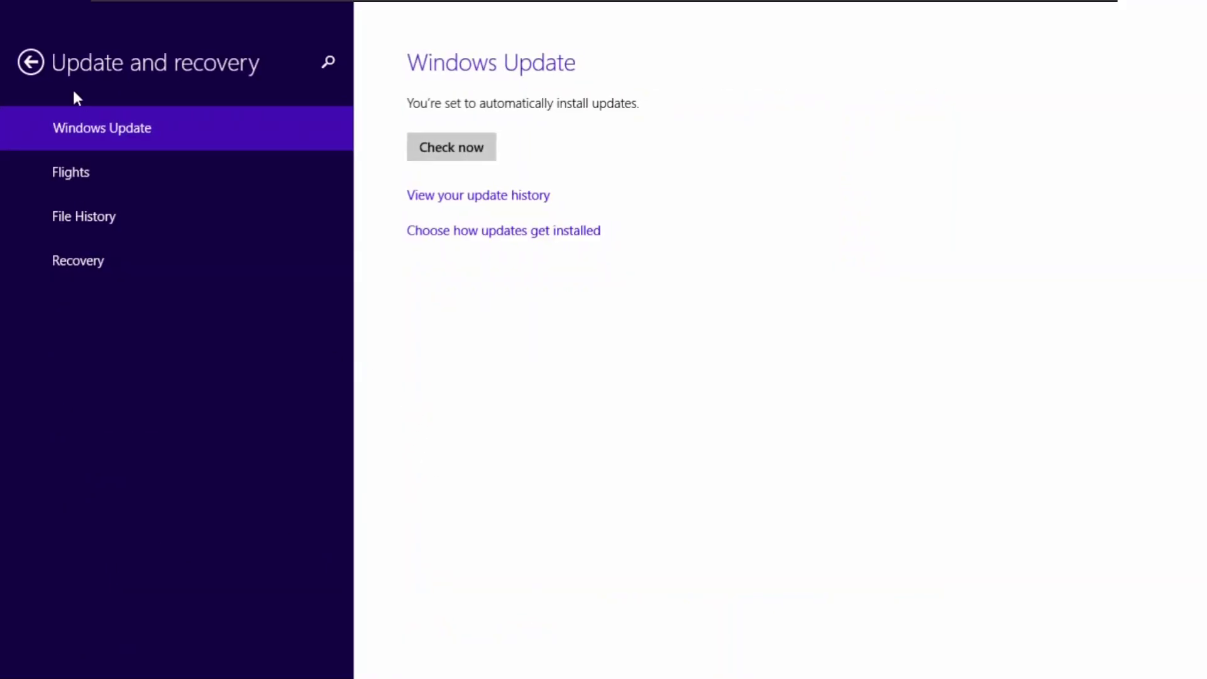
pyautogui.click(96, 263)
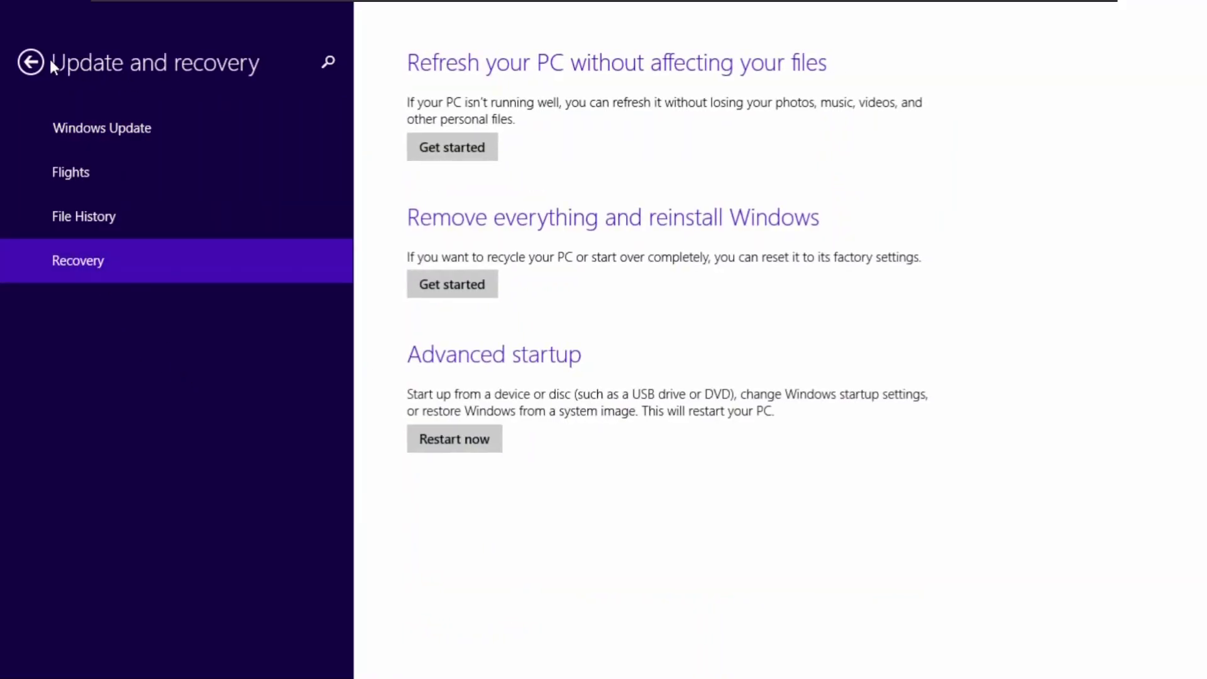
pyautogui.click(30, 61)
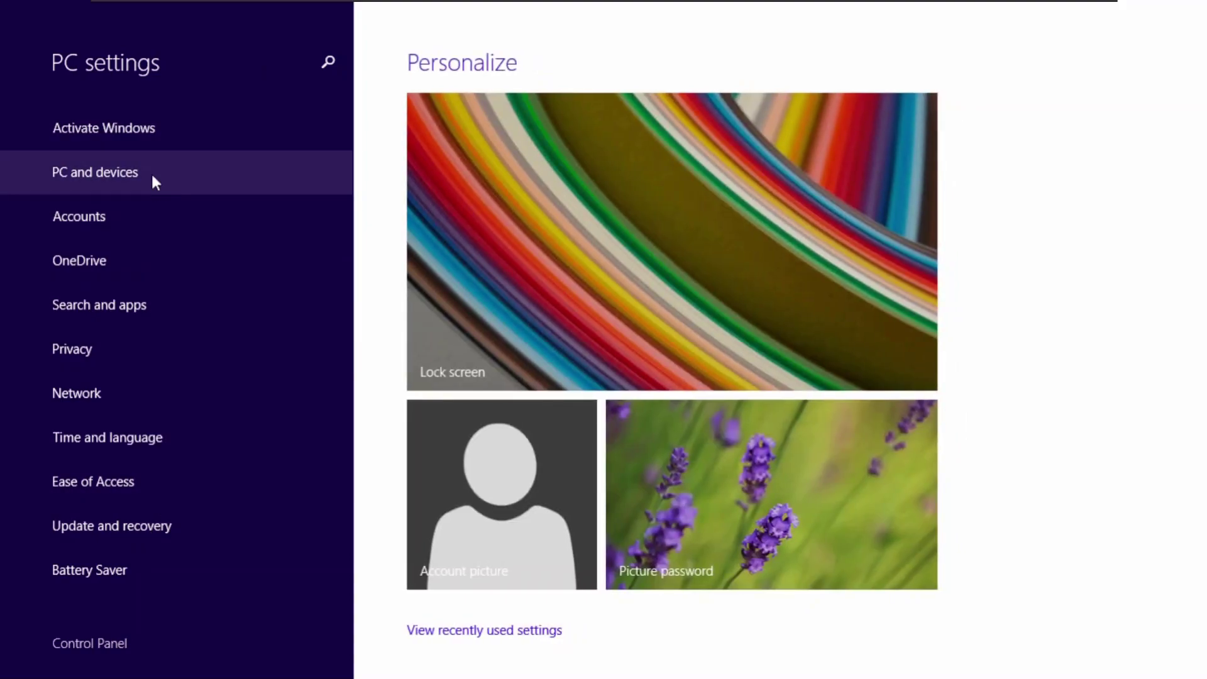
# View the PC info and the Corners and edges pages under PC and devices
pyautogui.click(160, 169)
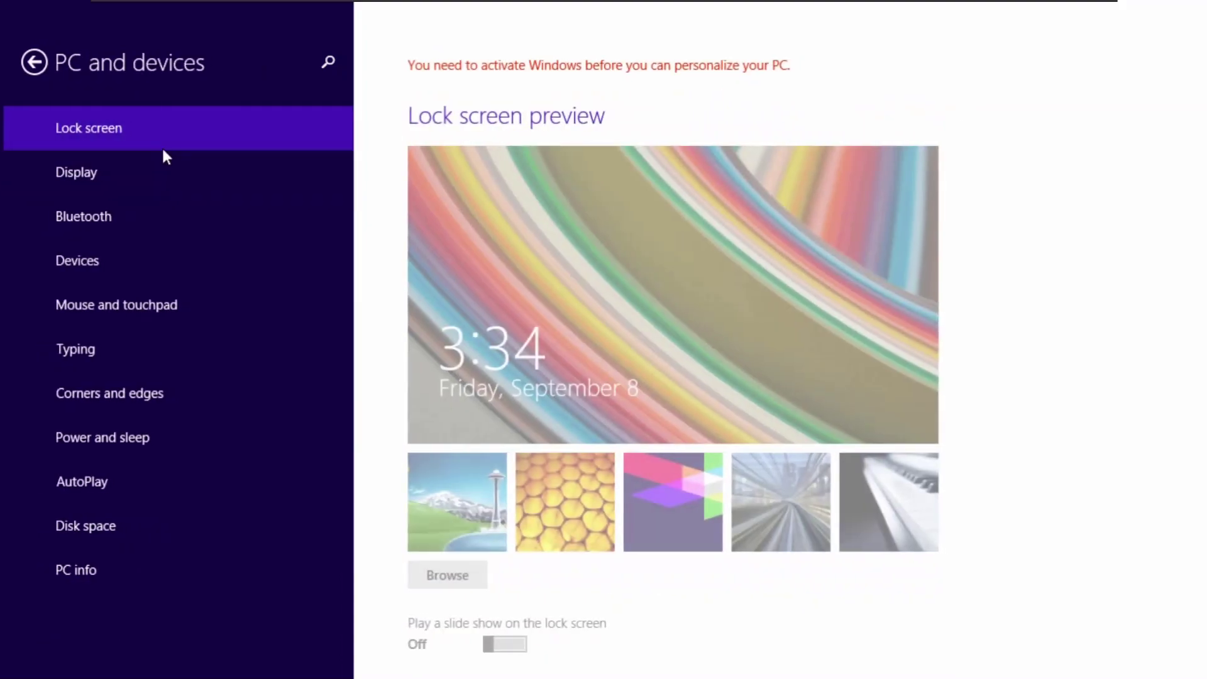
pyautogui.click(144, 561)
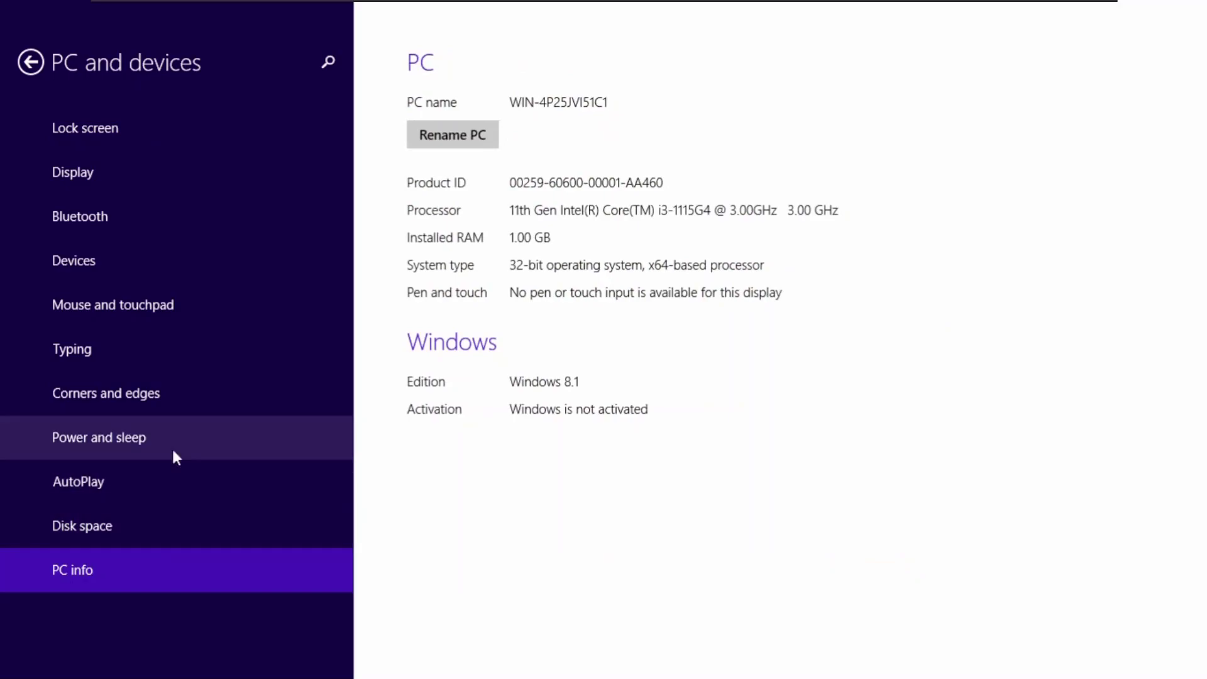
pyautogui.click(200, 404)
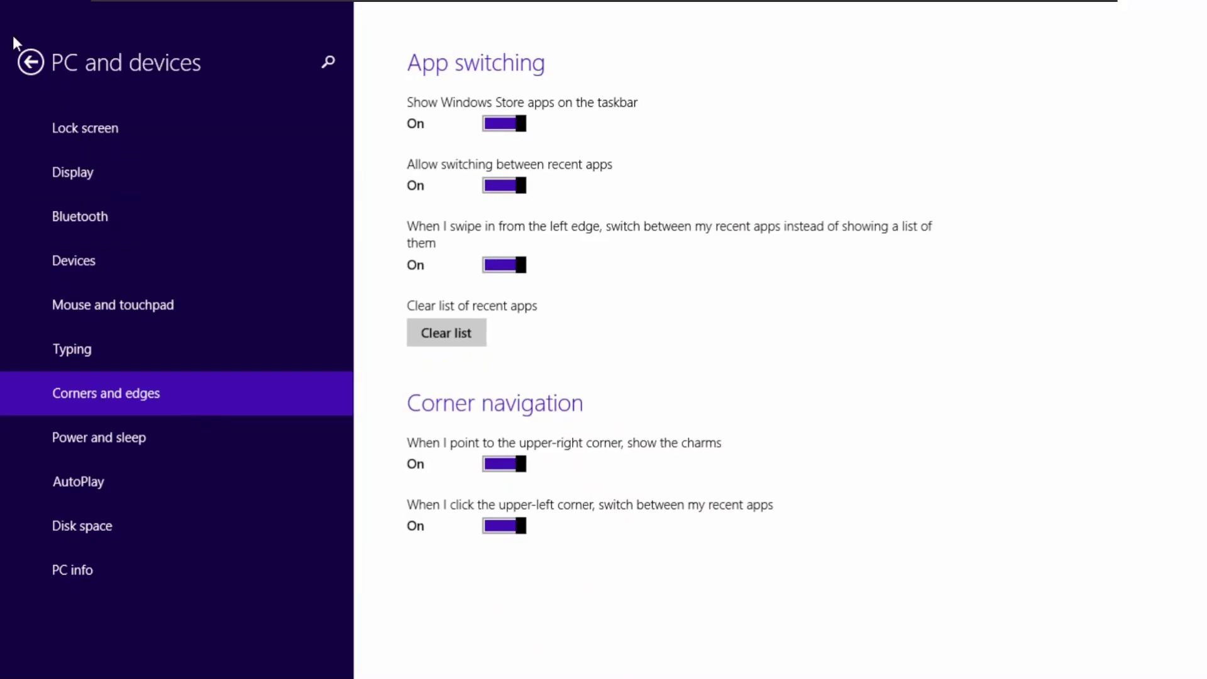
# Switch to the desktop with corner navigation, return to PC settings, and close its window
pyautogui.click(6, 9)
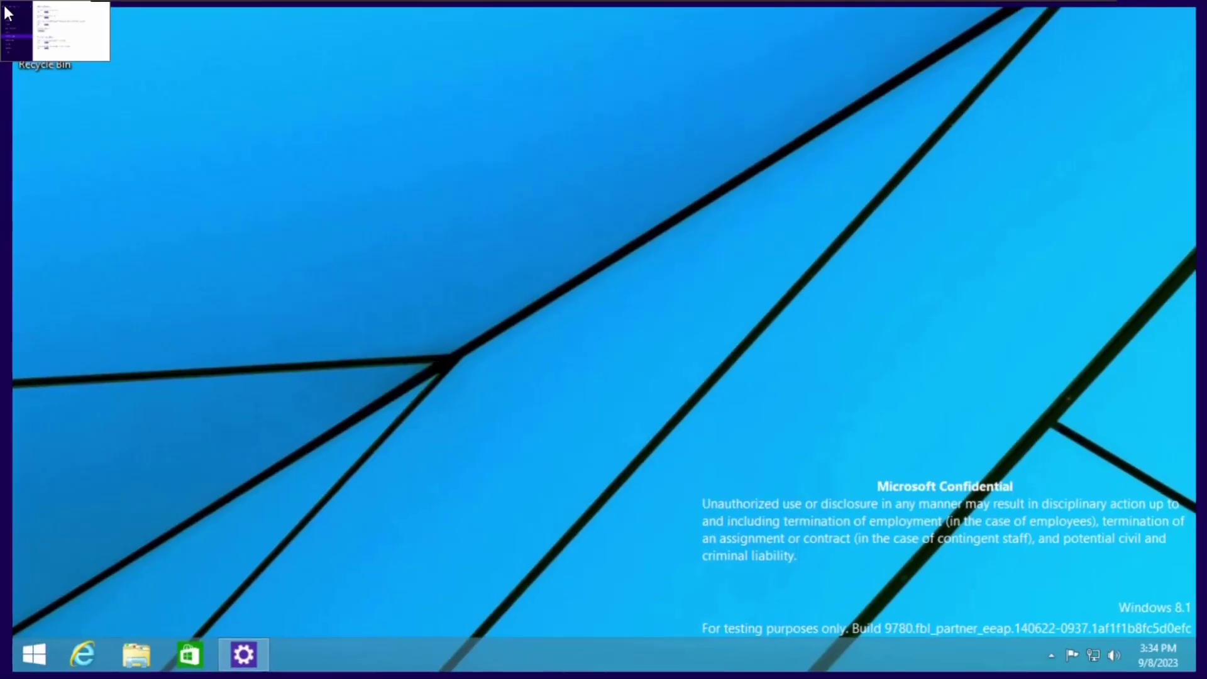
pyautogui.click(253, 660)
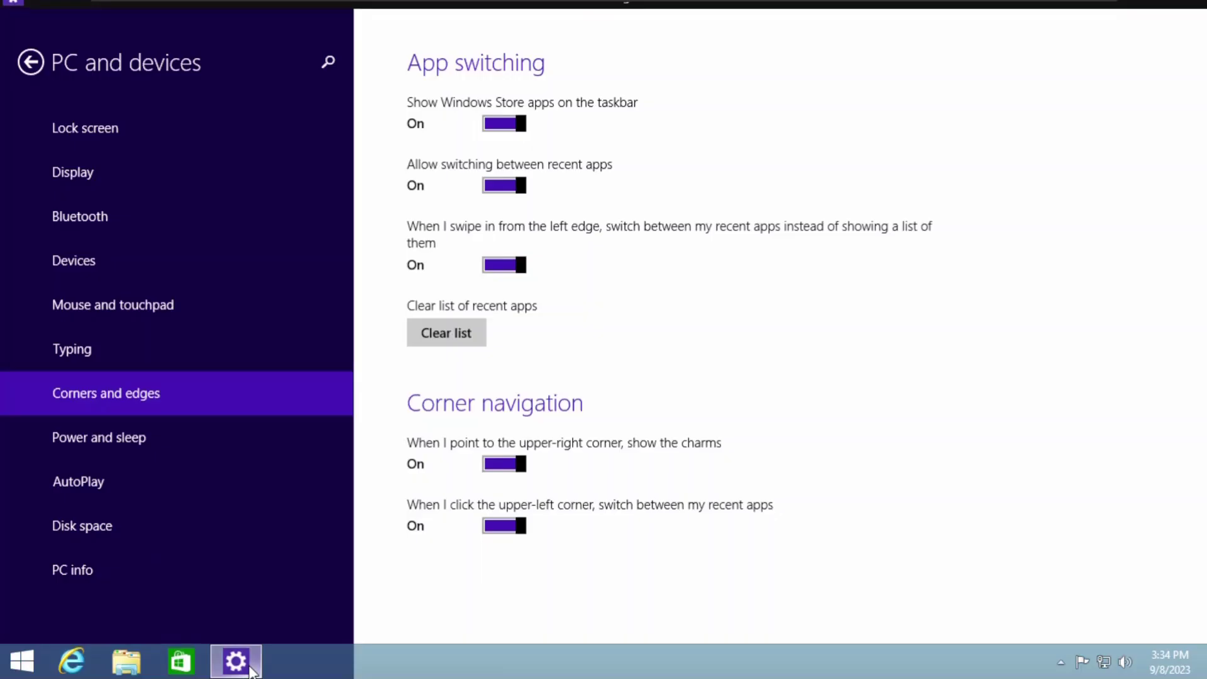
pyautogui.rightClick(246, 651)
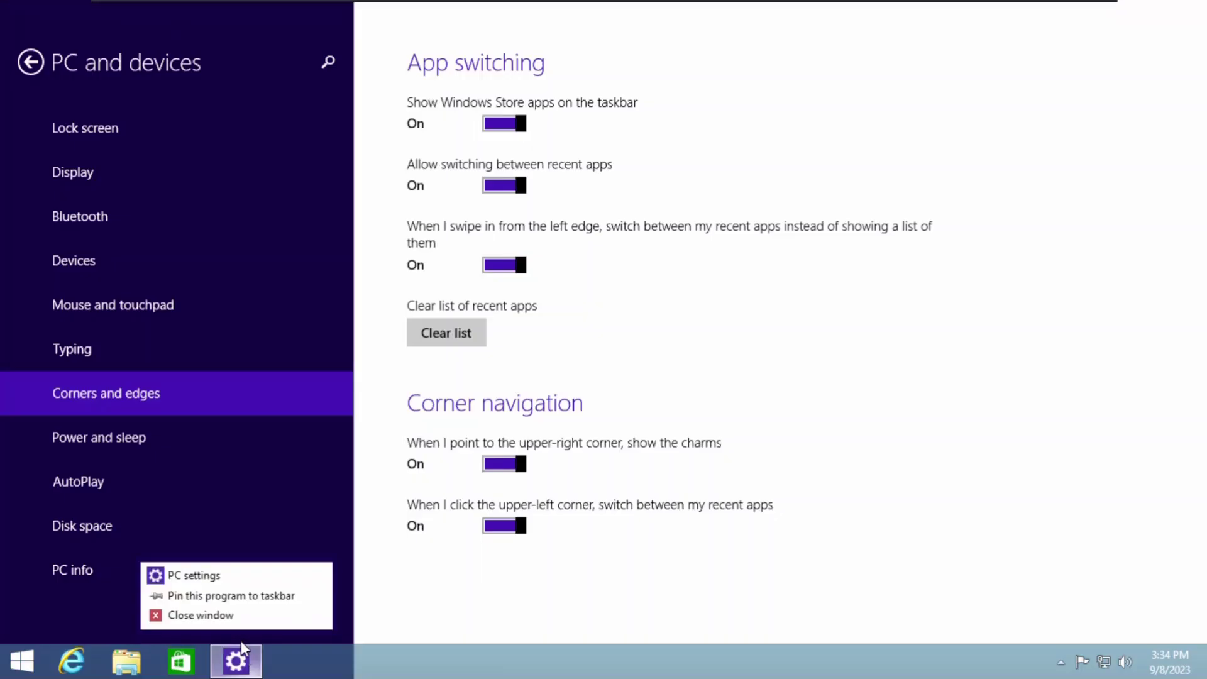
pyautogui.click(221, 617)
# Open Control Panel from the Start menu and go to its Personalization page
pyautogui.press('super')
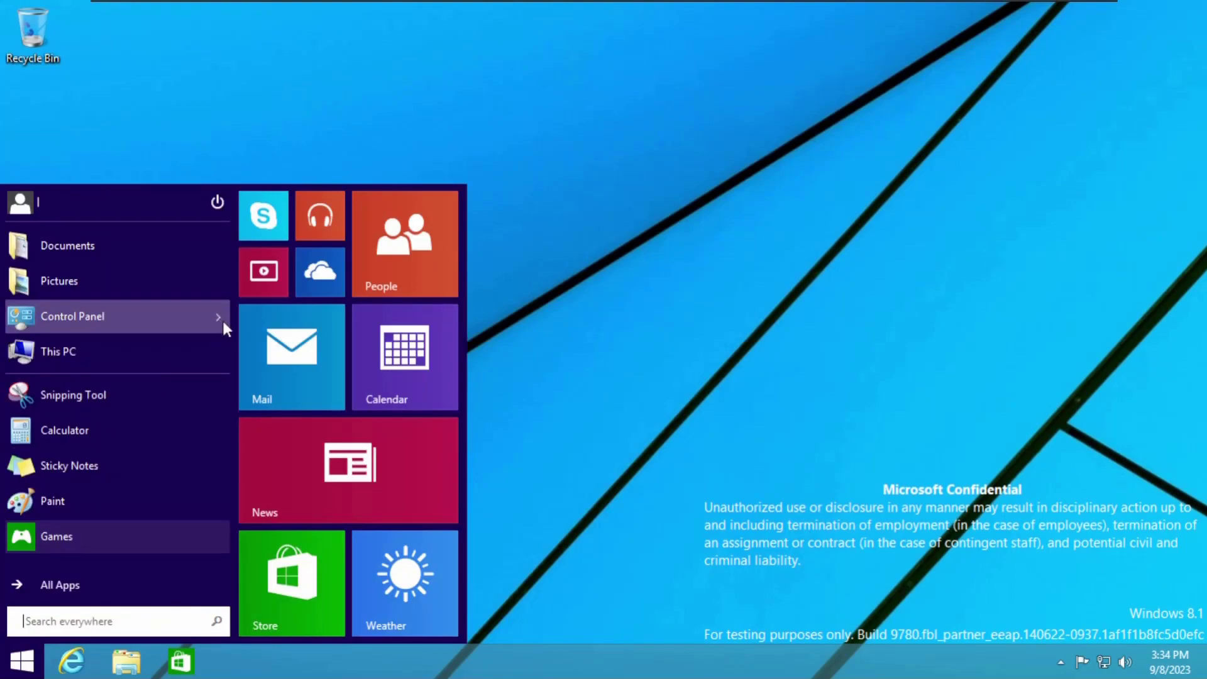
pyautogui.click(147, 320)
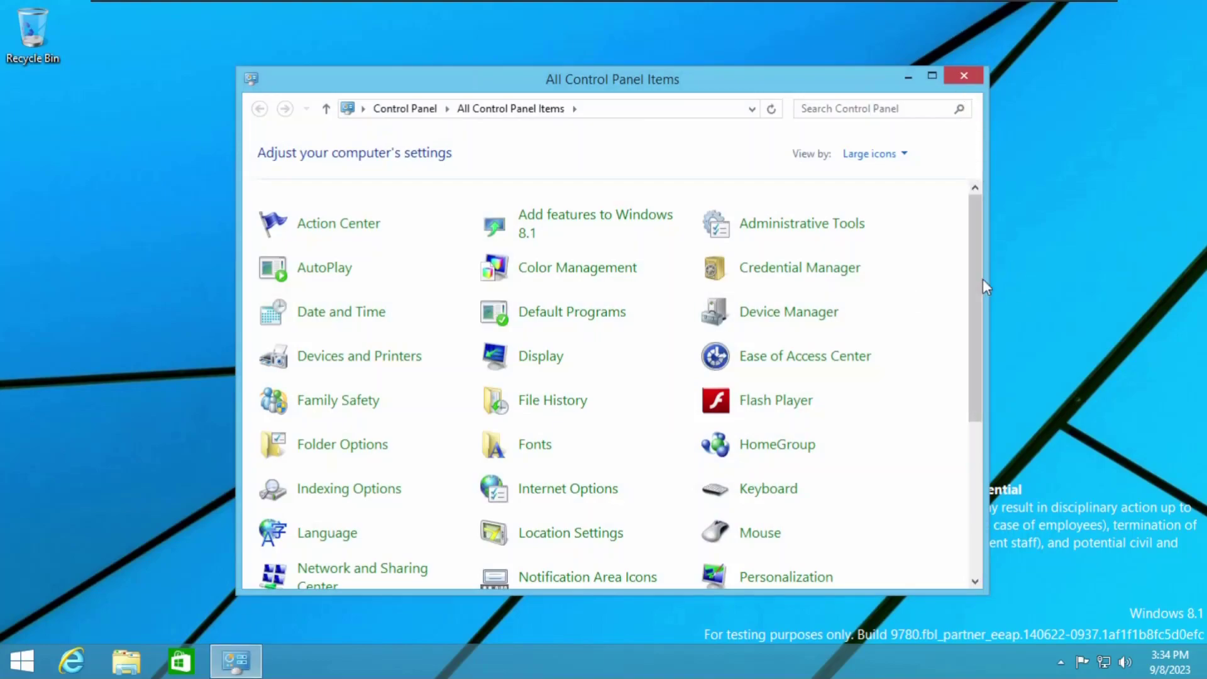
pyautogui.moveTo(980, 353); pyautogui.dragTo(975, 512)
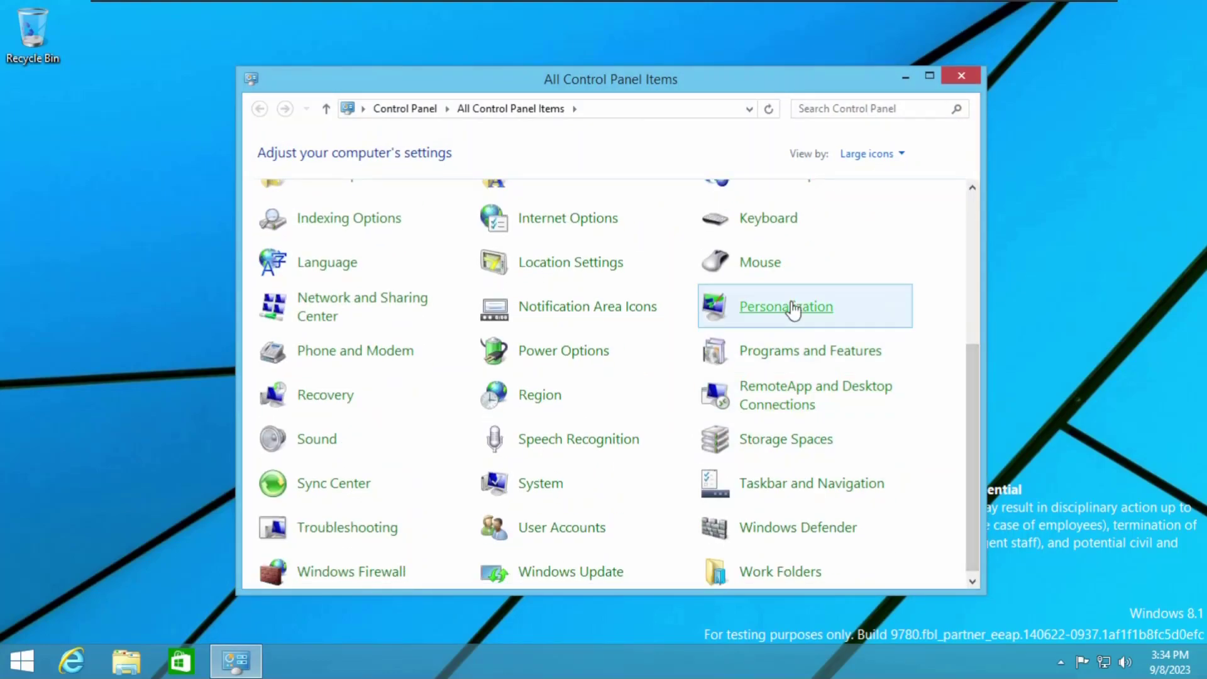
pyautogui.click(794, 309)
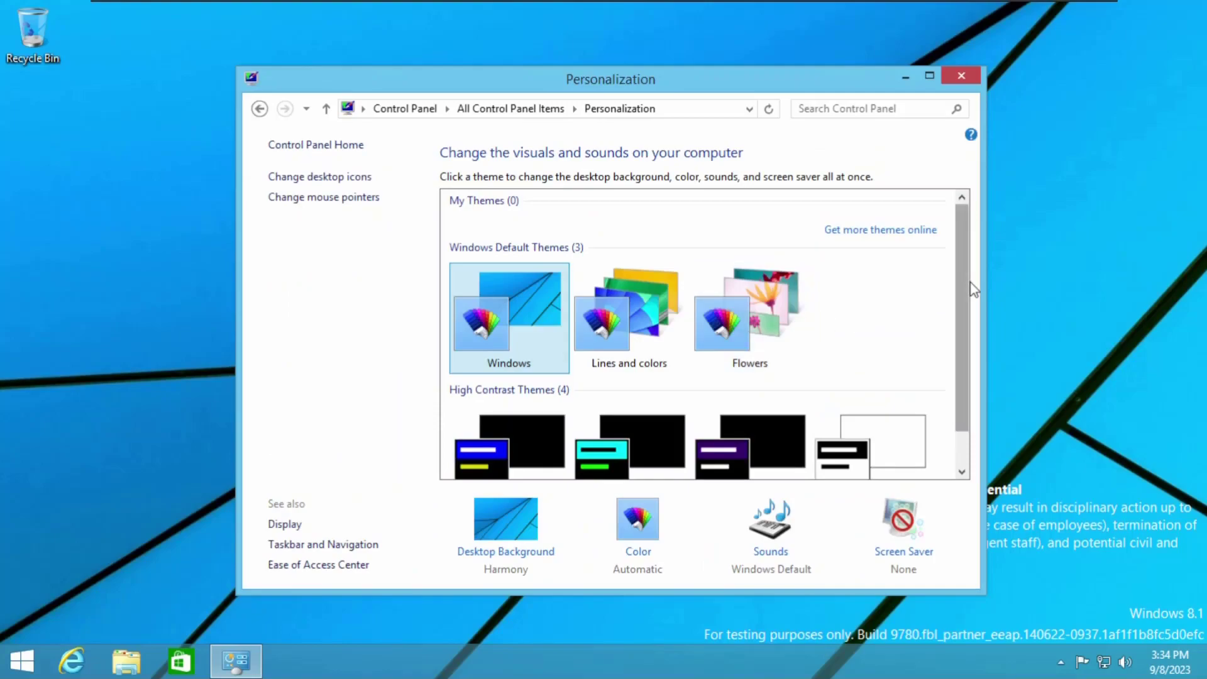
# Set the desktop background to the orange picture in the Lines and colors group and save the change
pyautogui.scroll(-1, 943, 346)
pyautogui.click(491, 552)
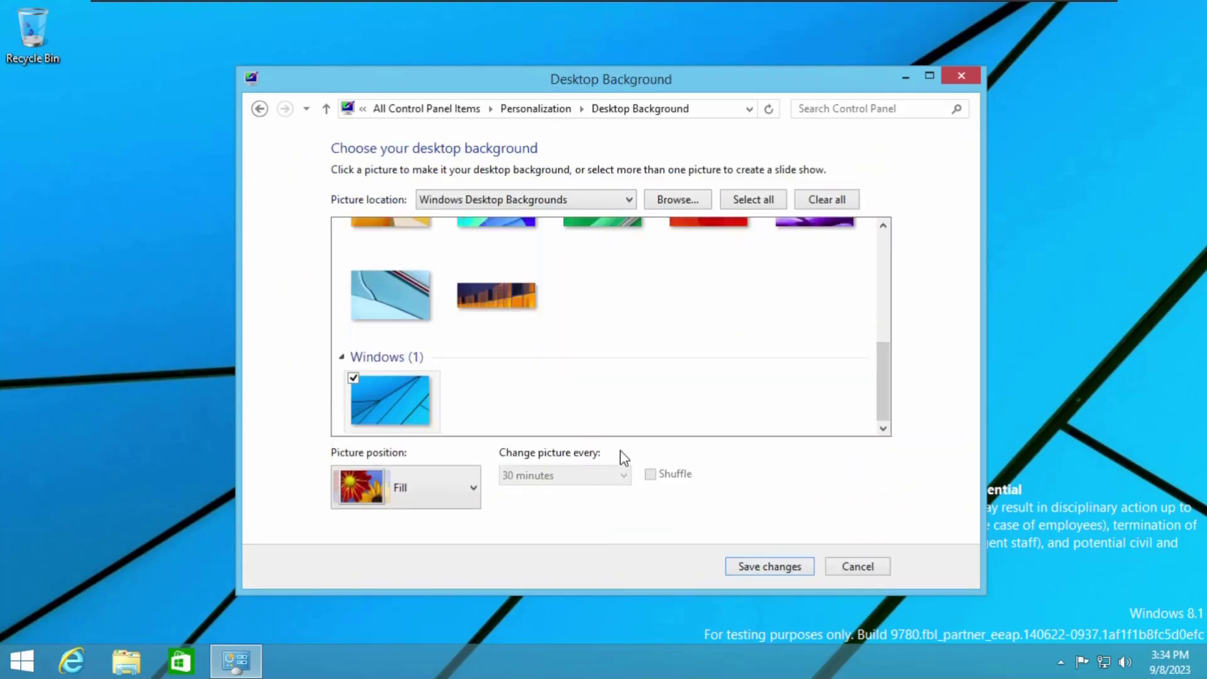
pyautogui.moveTo(884, 374); pyautogui.dragTo(895, 304)
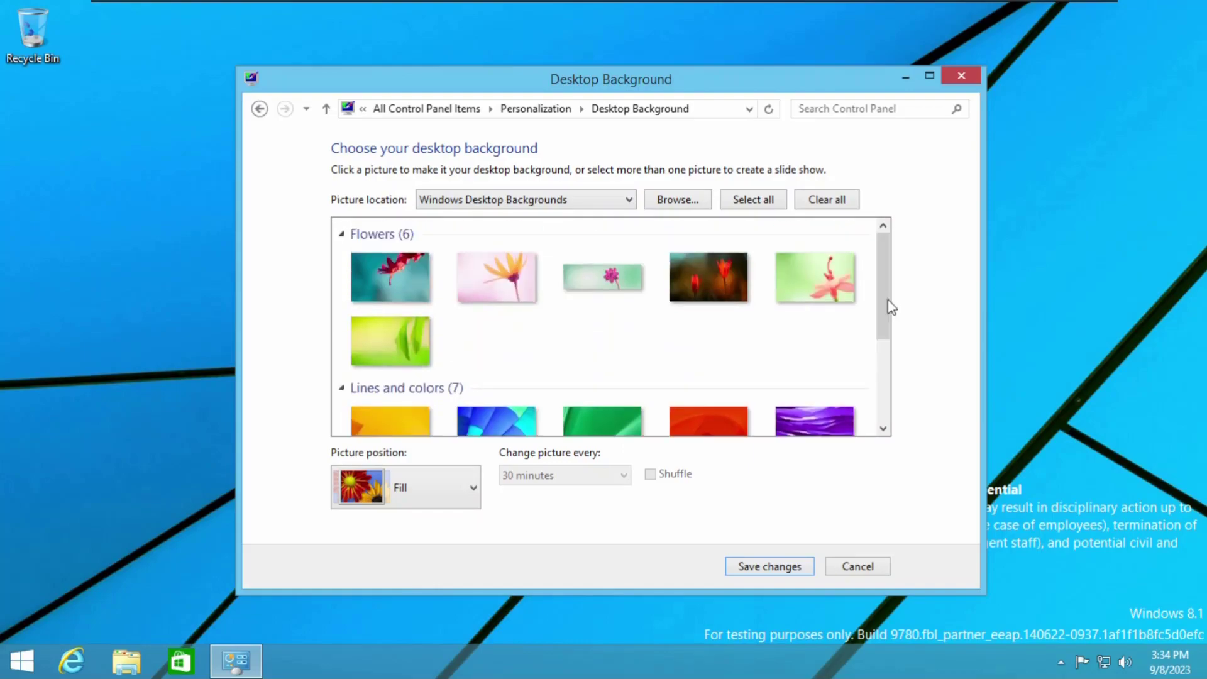
pyautogui.click(403, 260)
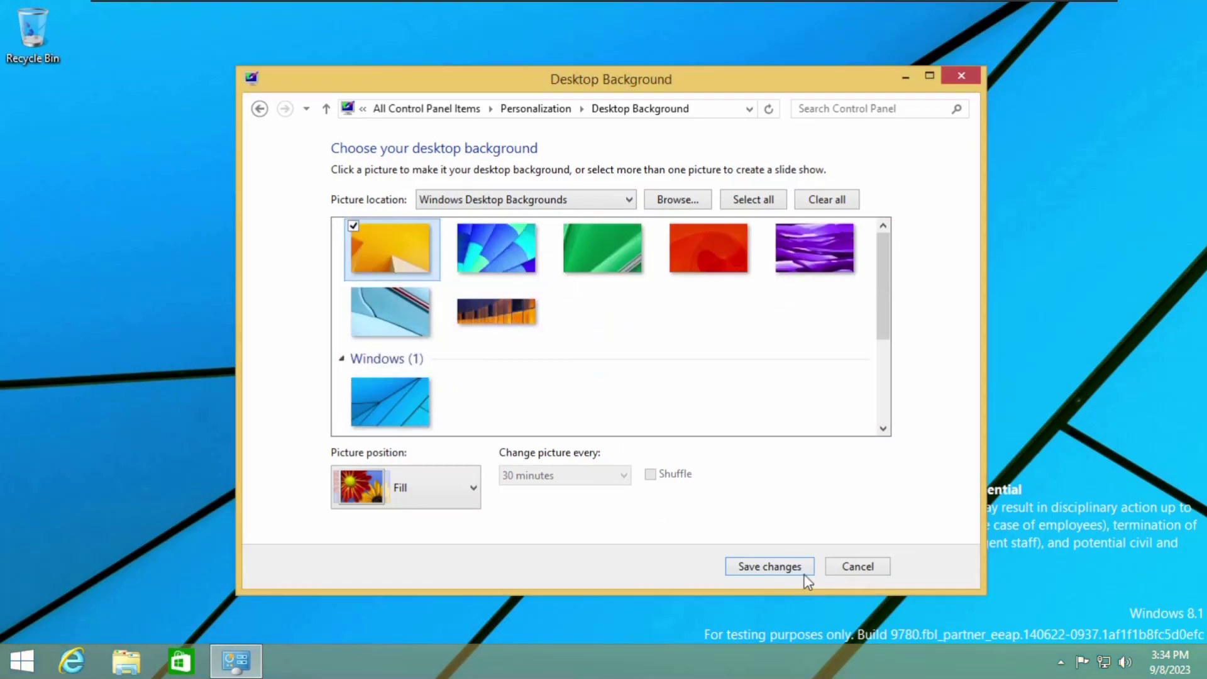
pyautogui.click(797, 567)
pyautogui.moveTo(566, 76); pyautogui.dragTo(602, 73)
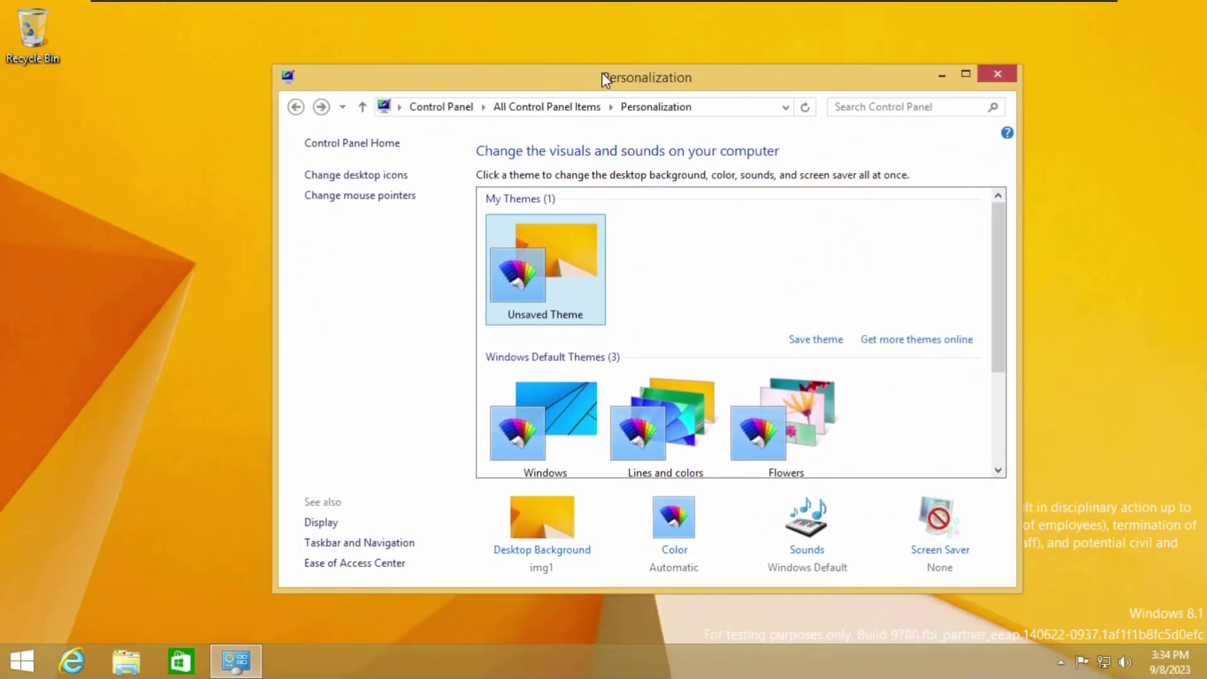
# Set the desktop background to the dark picture with red tulips in the Flowers group and save the change
pyautogui.click(571, 553)
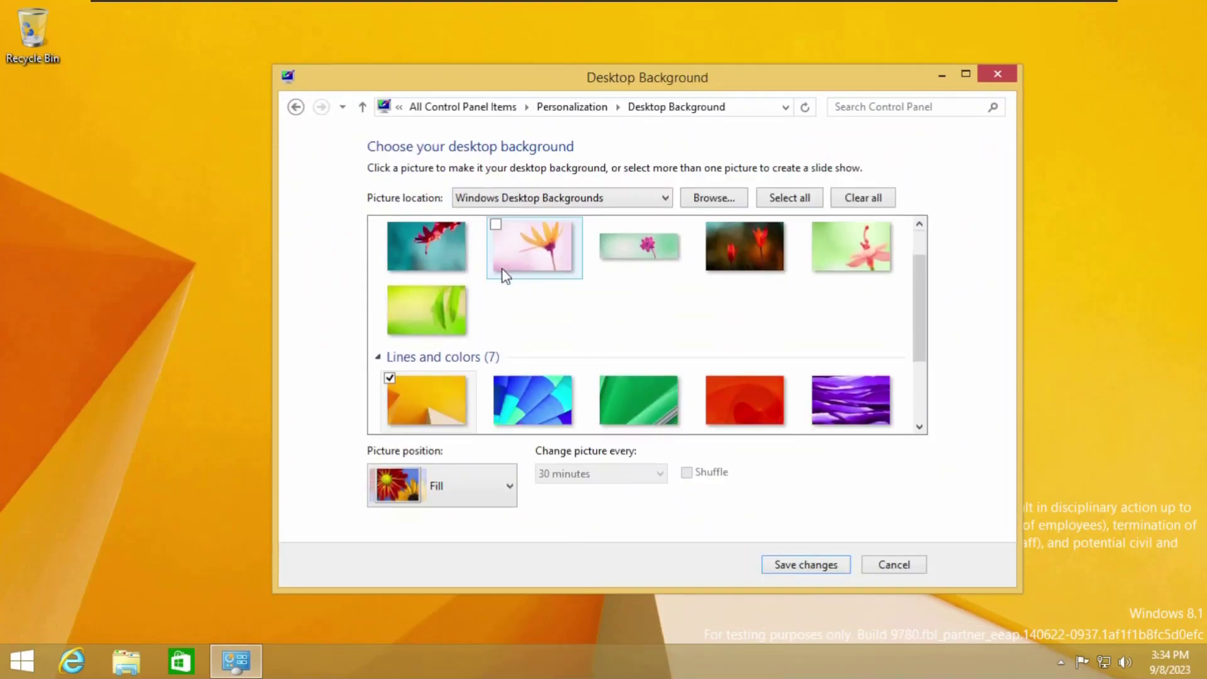
pyautogui.click(437, 248)
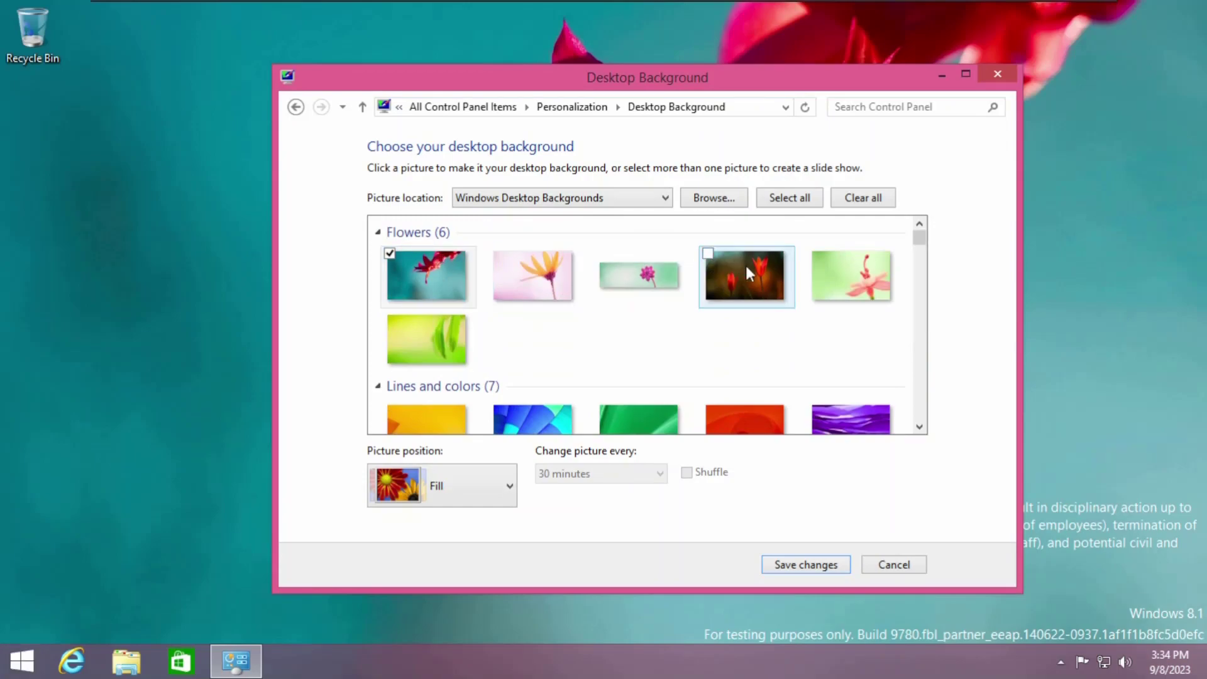
pyautogui.click(736, 292)
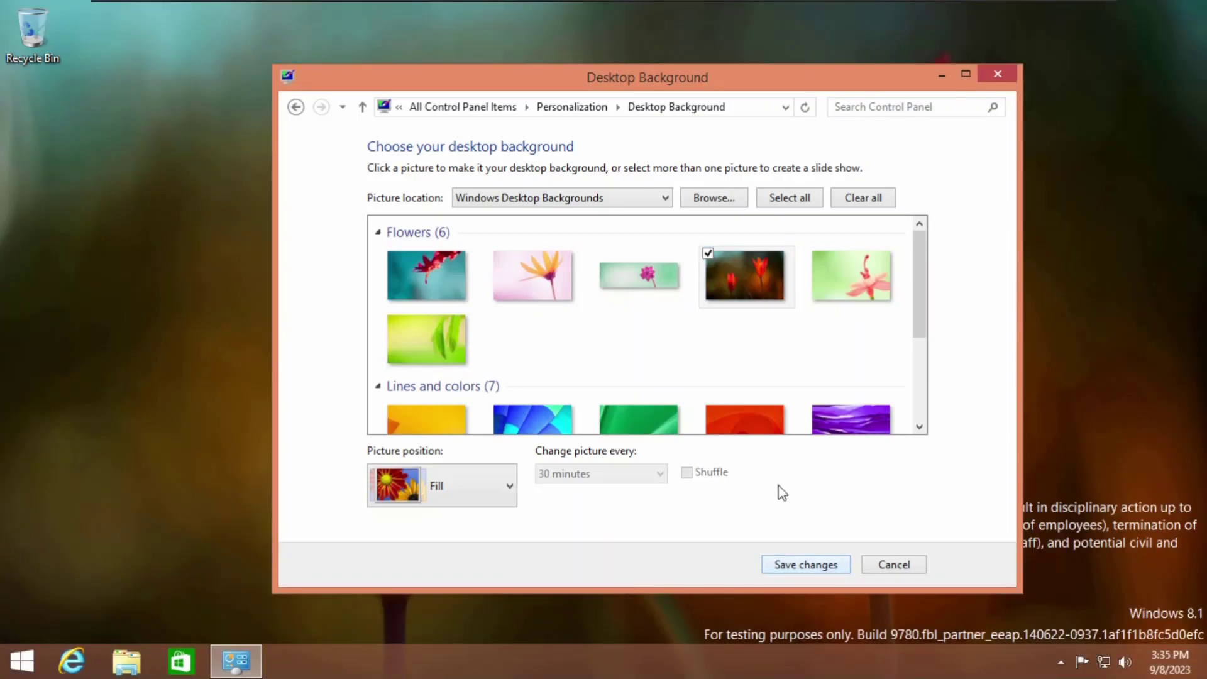
pyautogui.click(786, 569)
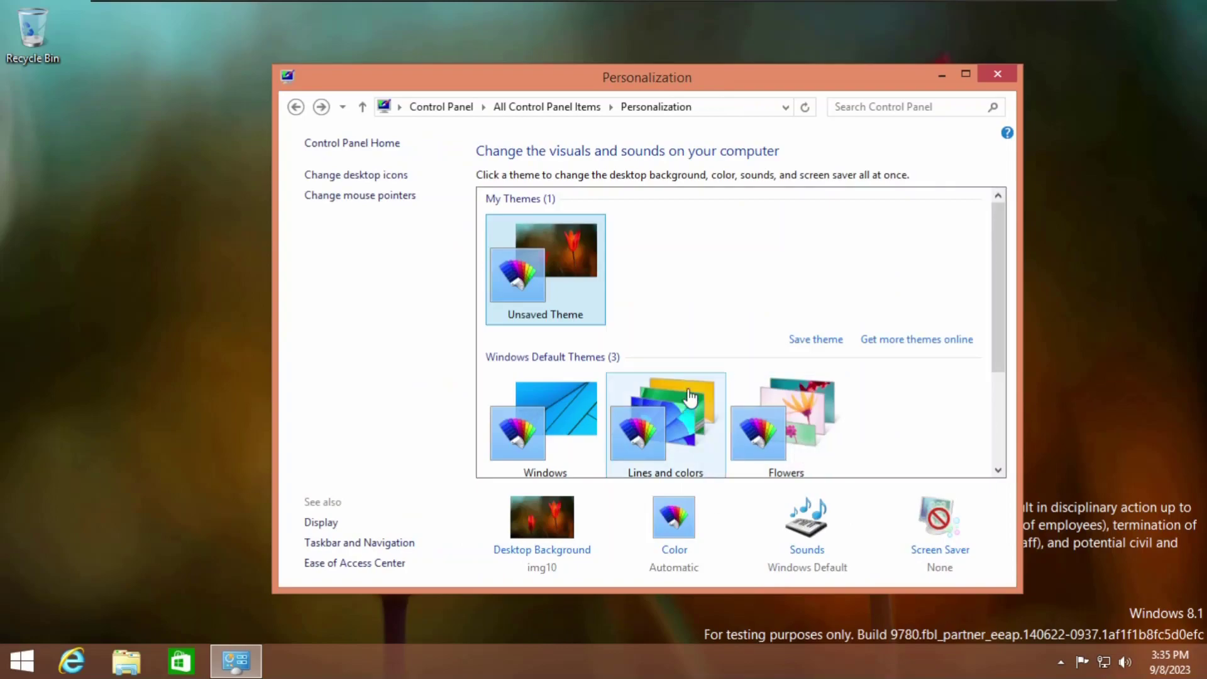
# Show the Computer, User's Files and Control Panel icons on the desktop alongside the Recycle Bin
pyautogui.moveTo(995, 292); pyautogui.dragTo(1016, 437)
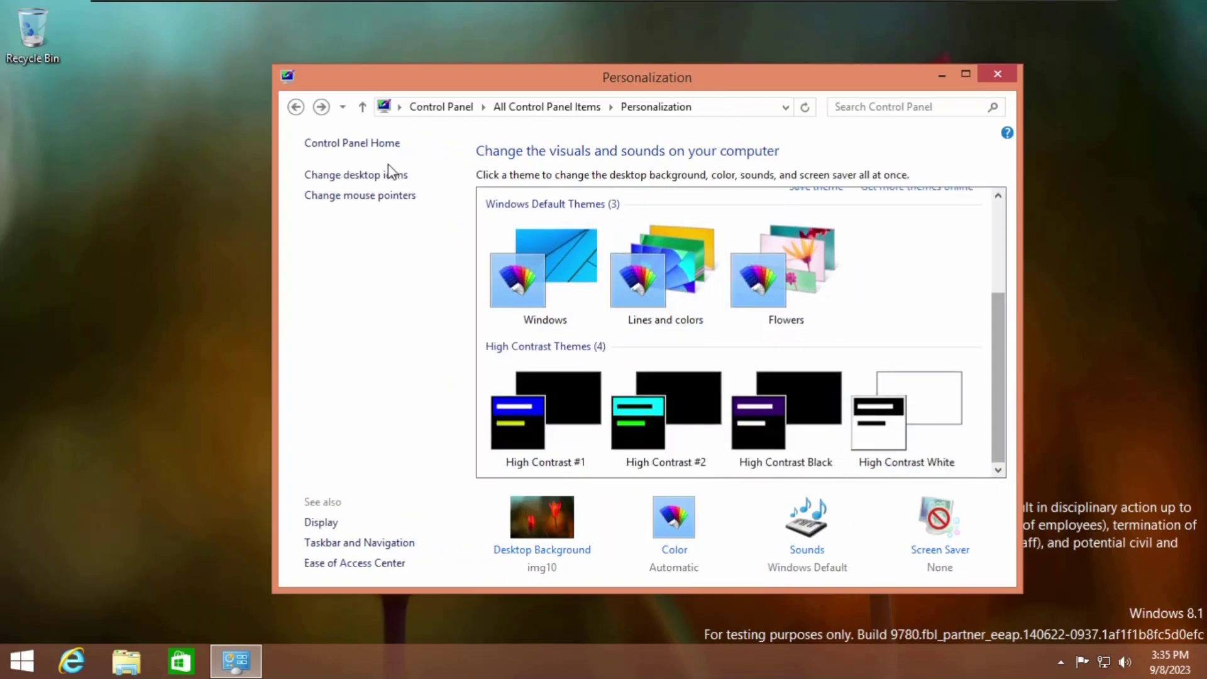
pyautogui.click(377, 176)
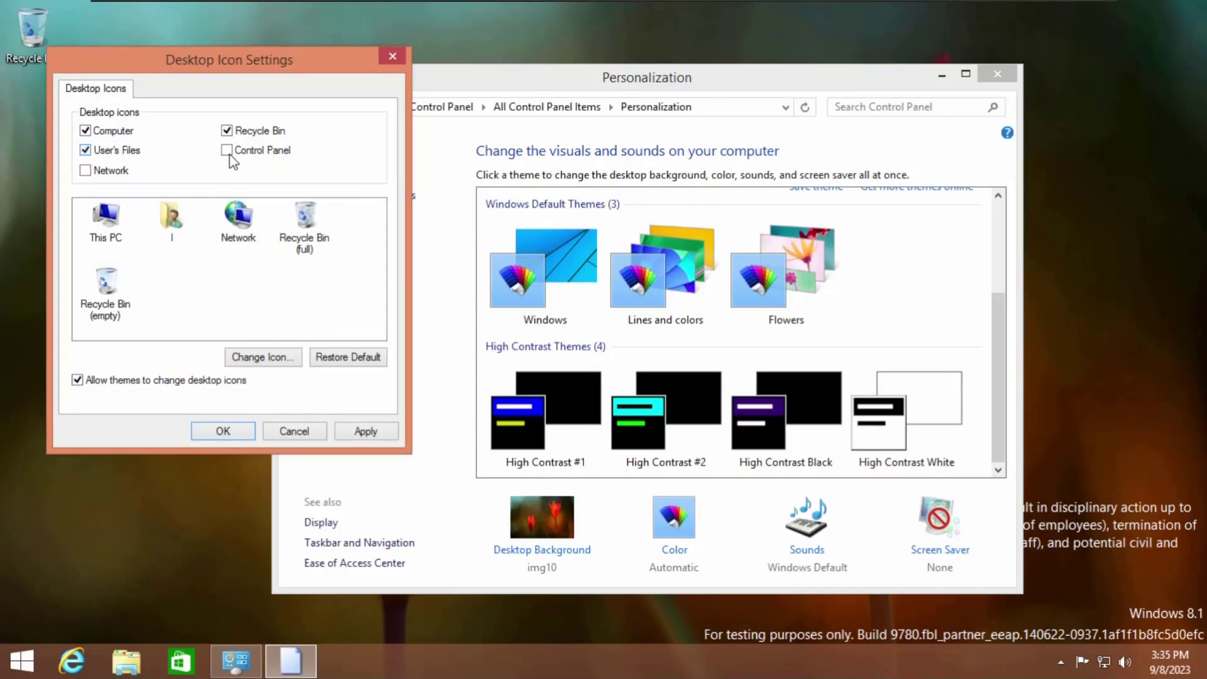
pyautogui.click(348, 431)
pyautogui.click(217, 432)
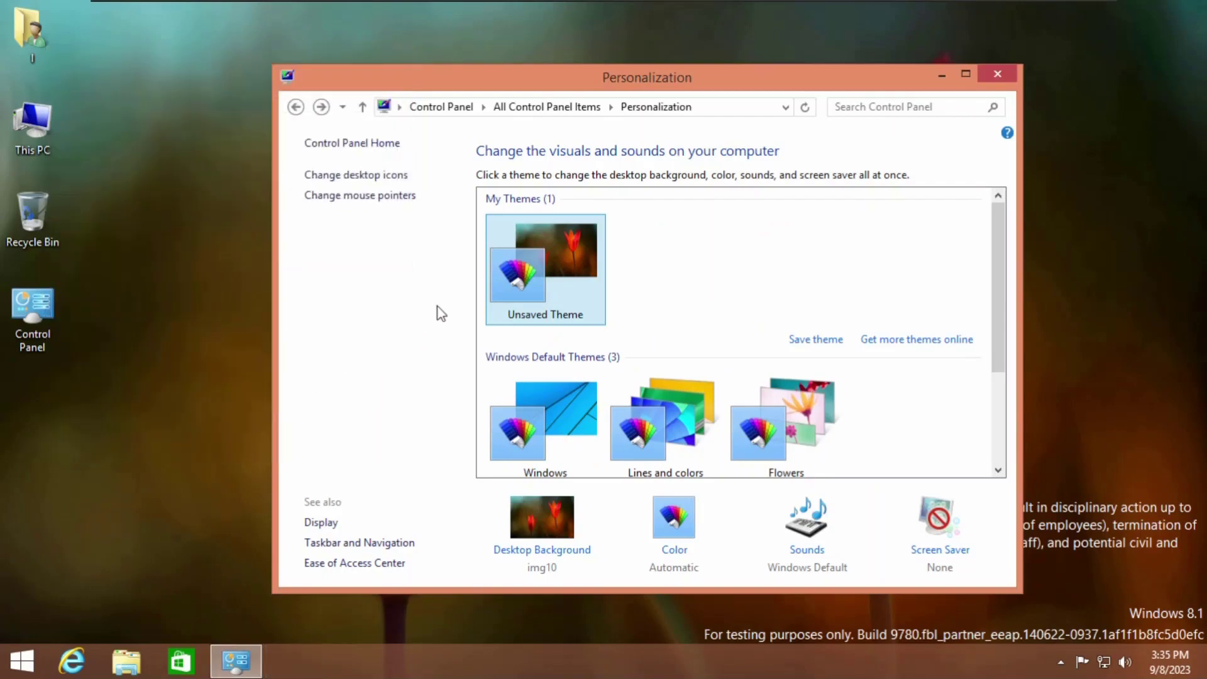
# Preview the Windows Default (large) pointer scheme in Mouse Properties, and cancel without applying it
pyautogui.click(406, 196)
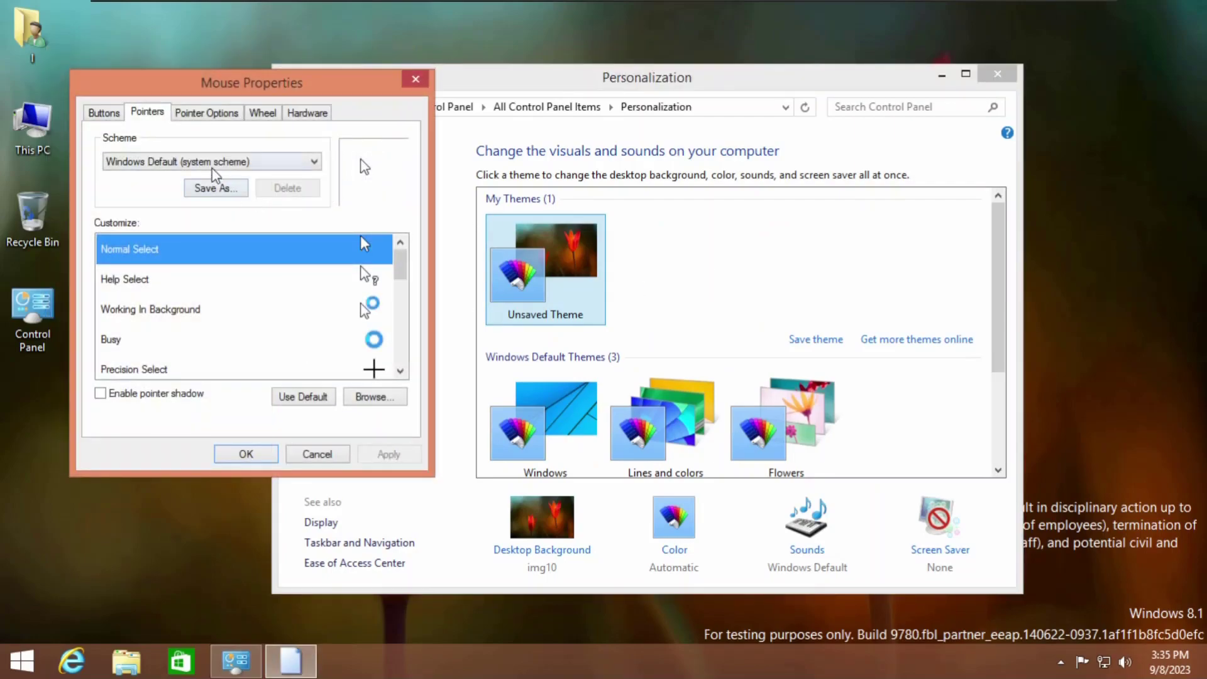
pyautogui.click(212, 163)
pyautogui.click(216, 247)
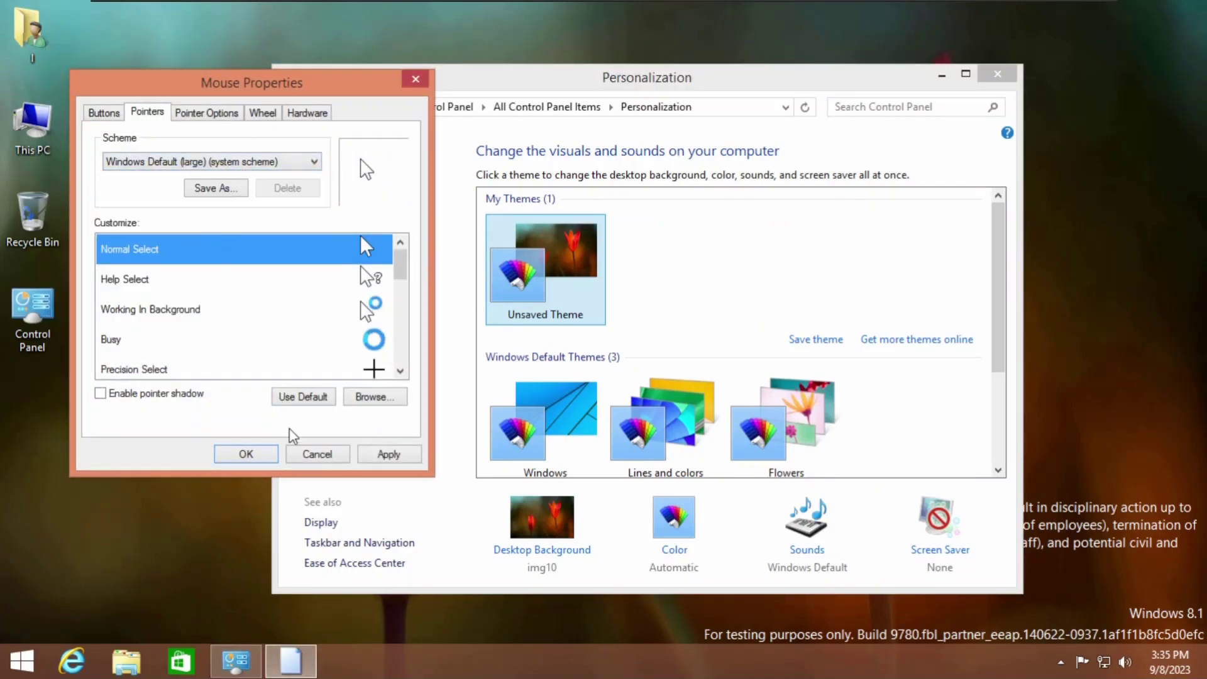
pyautogui.click(302, 456)
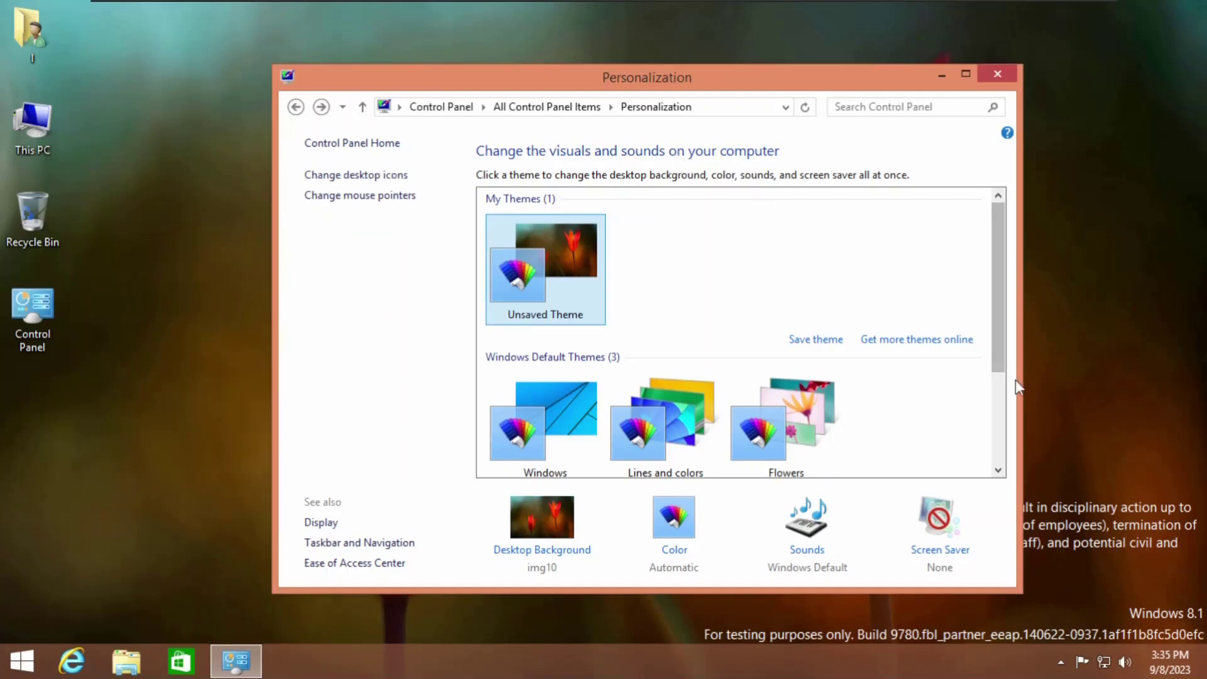
# View the remaining themes and the window Color settings, and close the Personalization window
pyautogui.moveTo(997, 319); pyautogui.dragTo(999, 478)
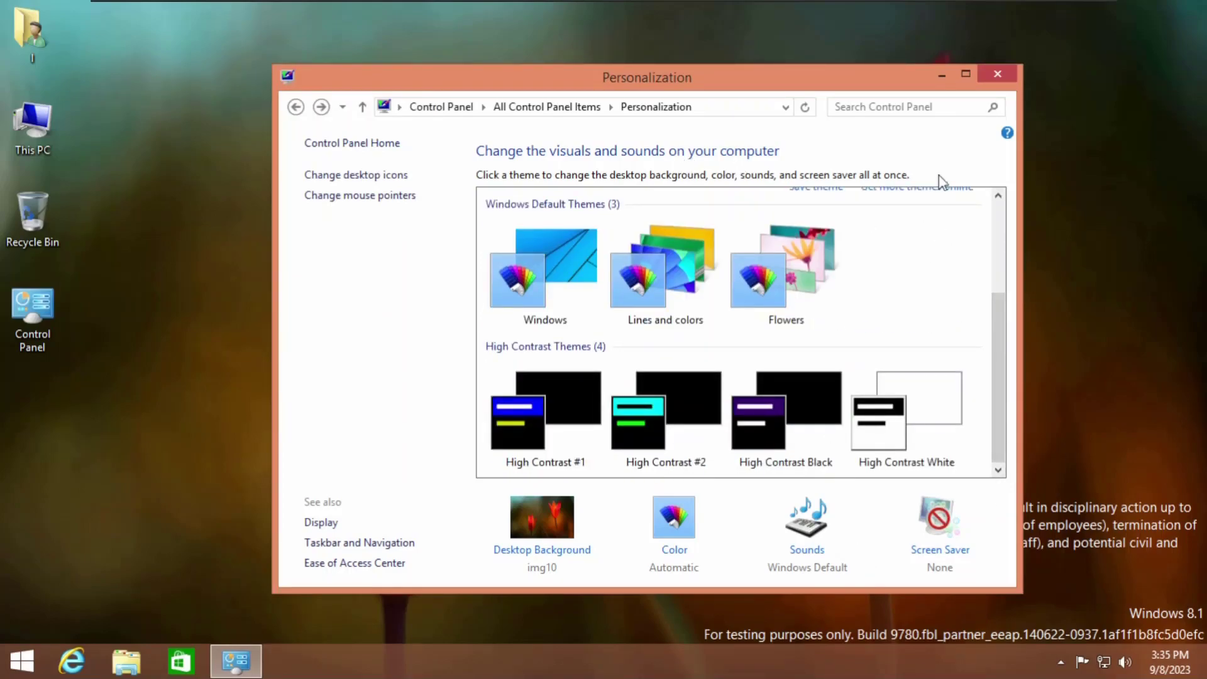
pyautogui.click(674, 552)
pyautogui.click(871, 568)
pyautogui.click(997, 75)
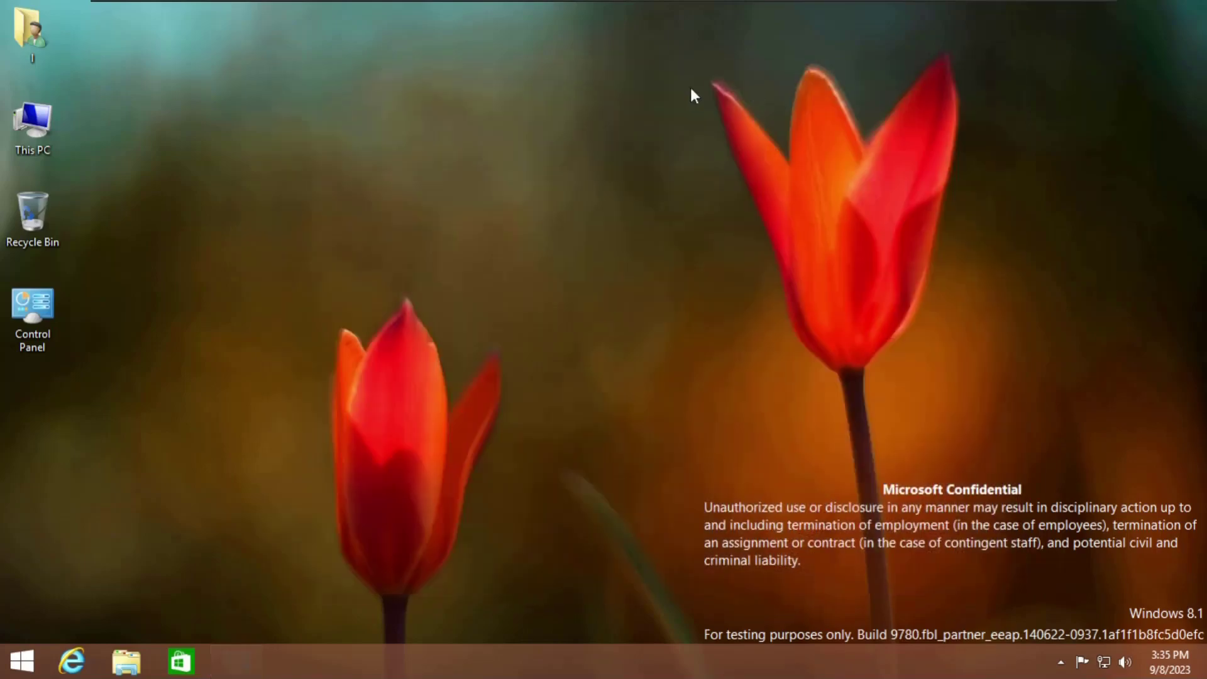
# Browse from This PC into the Windows folder on Local Disk (C:), and go to the Home location
pyautogui.doubleClick(30, 126)
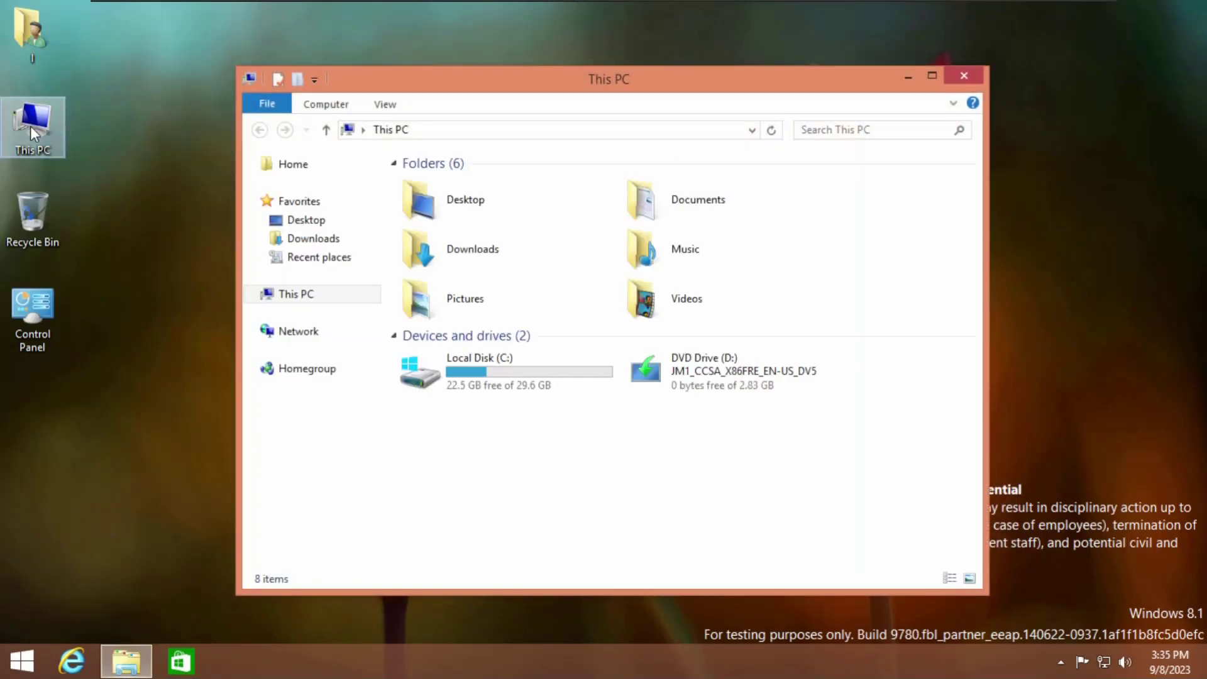
pyautogui.doubleClick(533, 365)
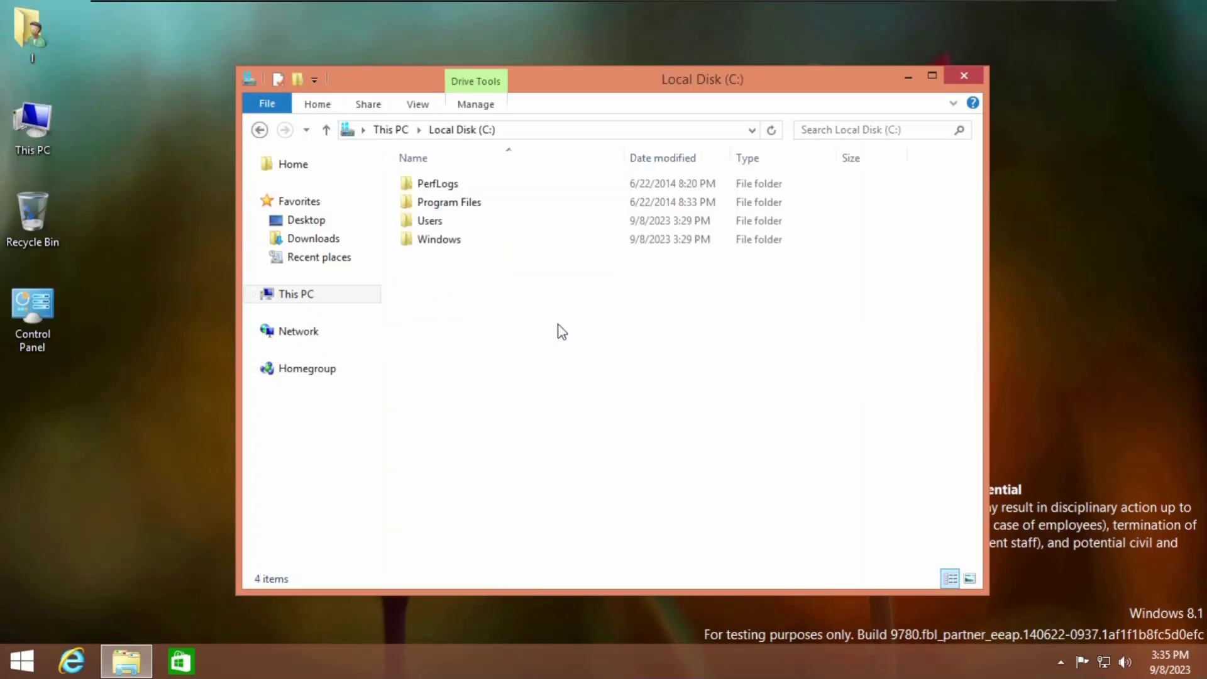
pyautogui.click(490, 202)
pyautogui.doubleClick(479, 239)
pyautogui.moveTo(975, 208); pyautogui.dragTo(996, 381)
pyautogui.click(292, 165)
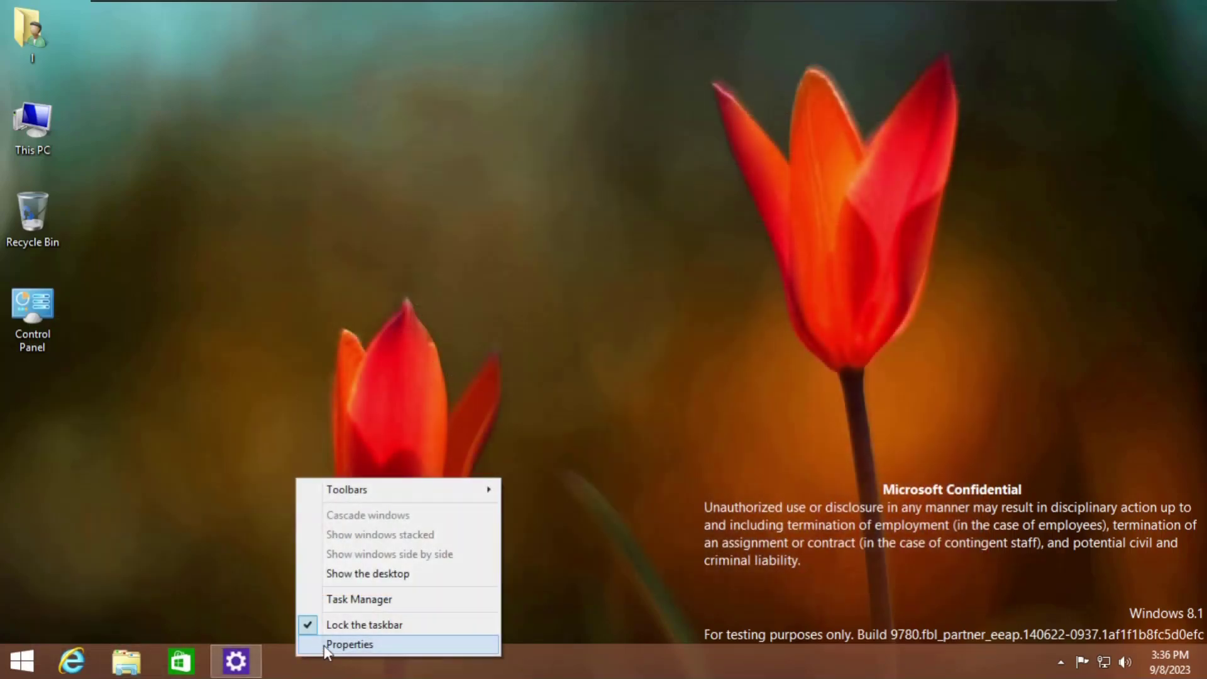
# Turn off using the Start menu instead of the Start screen, apply it, and sign back in to the desktop
pyautogui.click(323, 645)
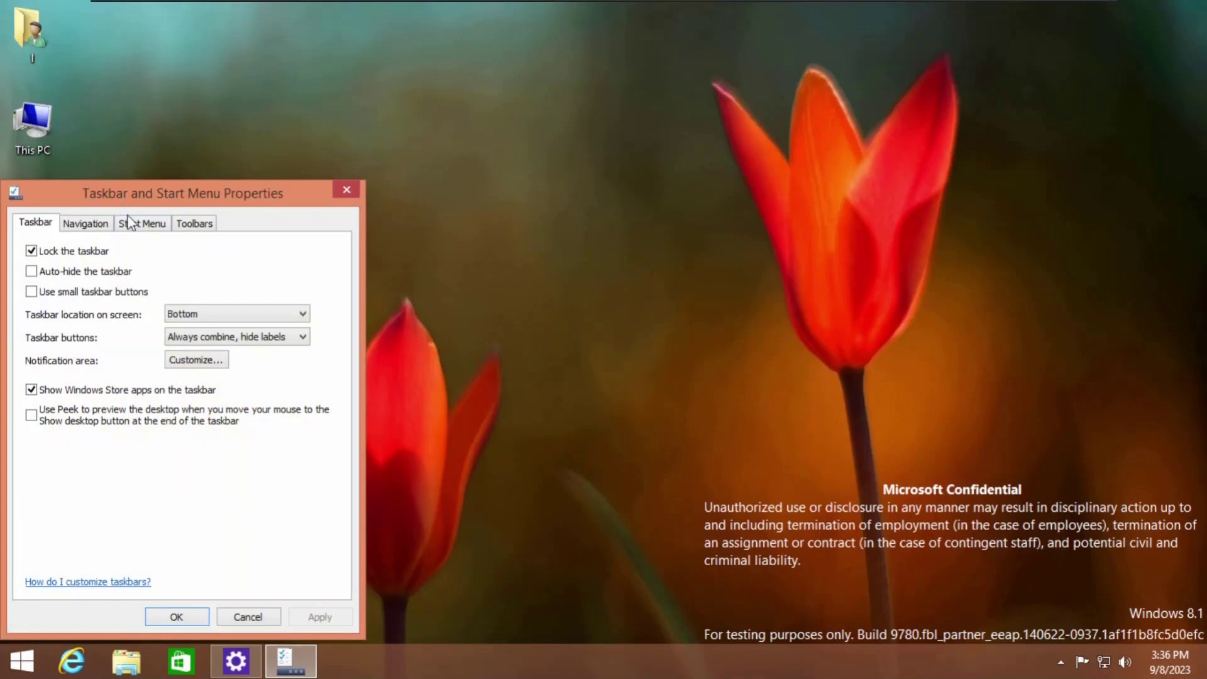
pyautogui.click(142, 223)
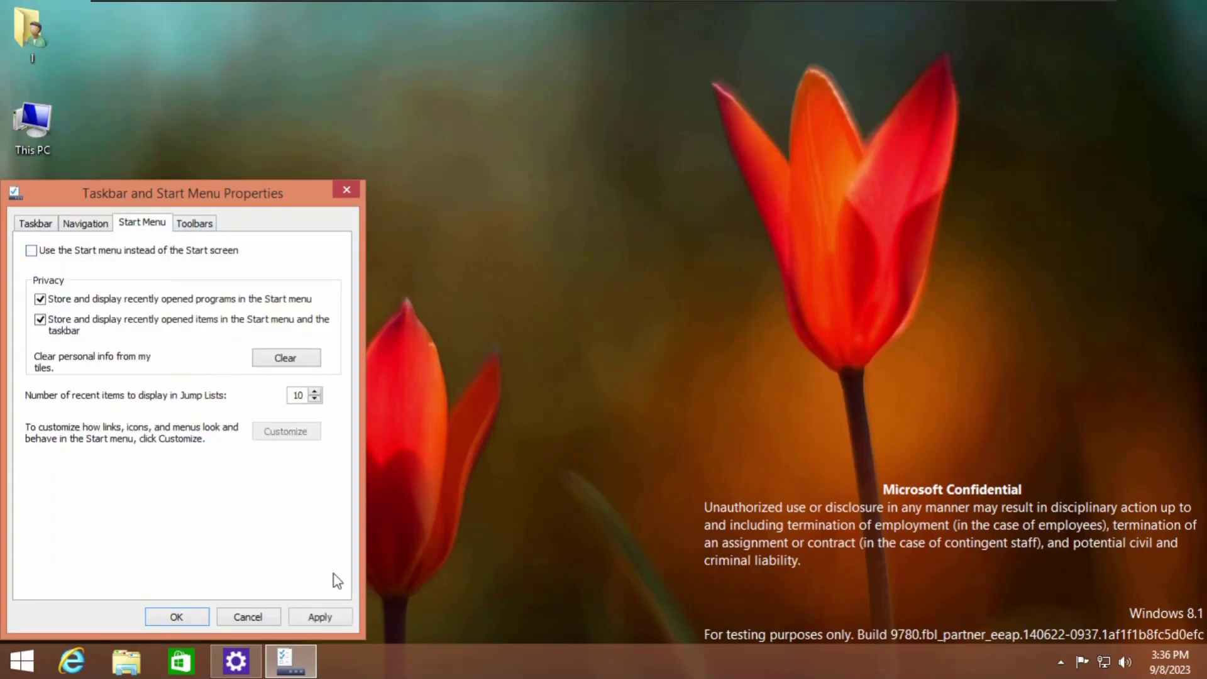
pyautogui.click(339, 618)
pyautogui.click(560, 345)
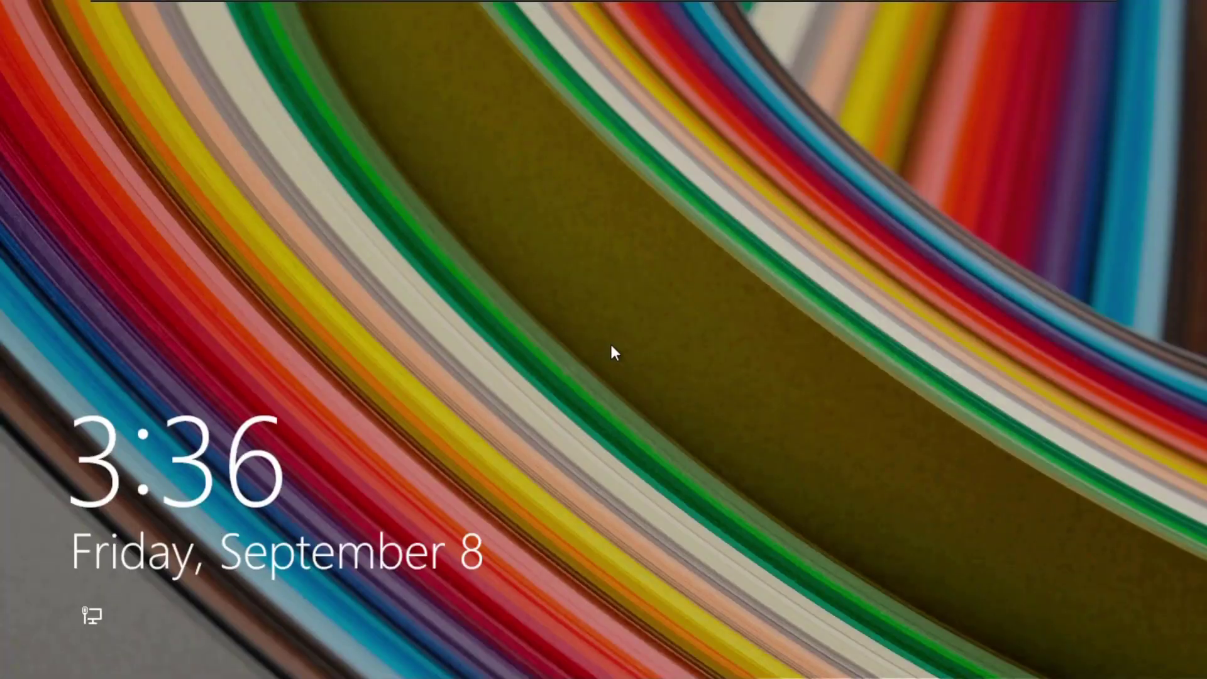
pyautogui.click(611, 346)
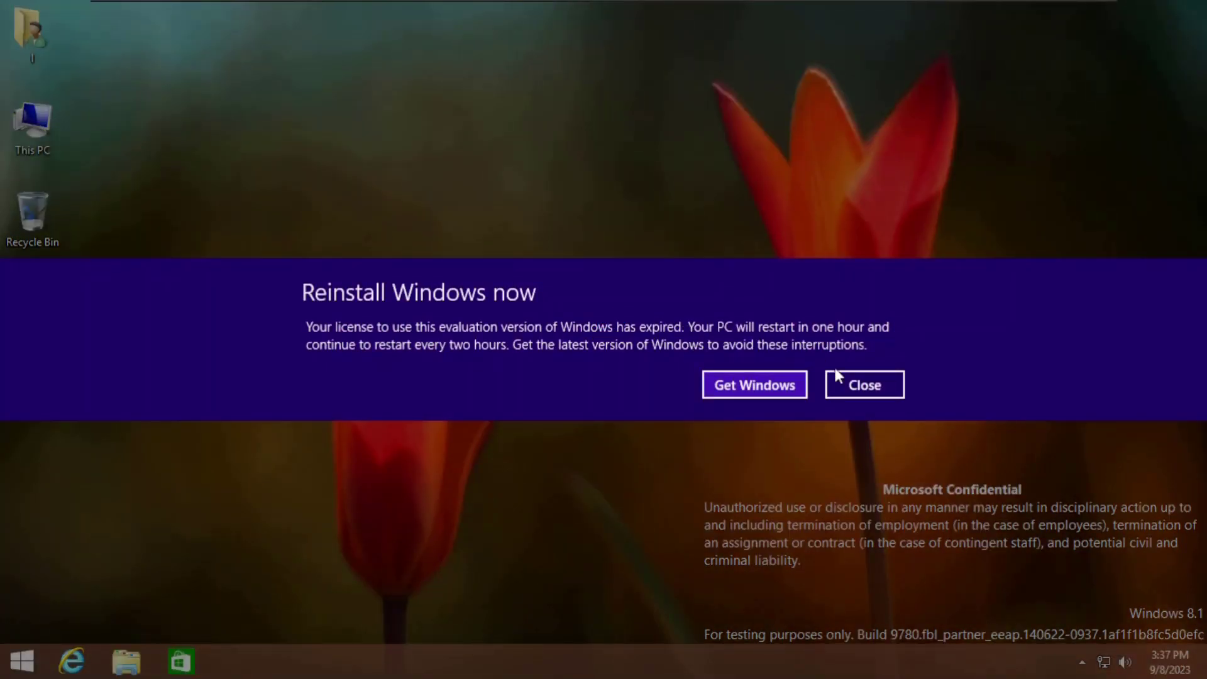
pyautogui.click(879, 397)
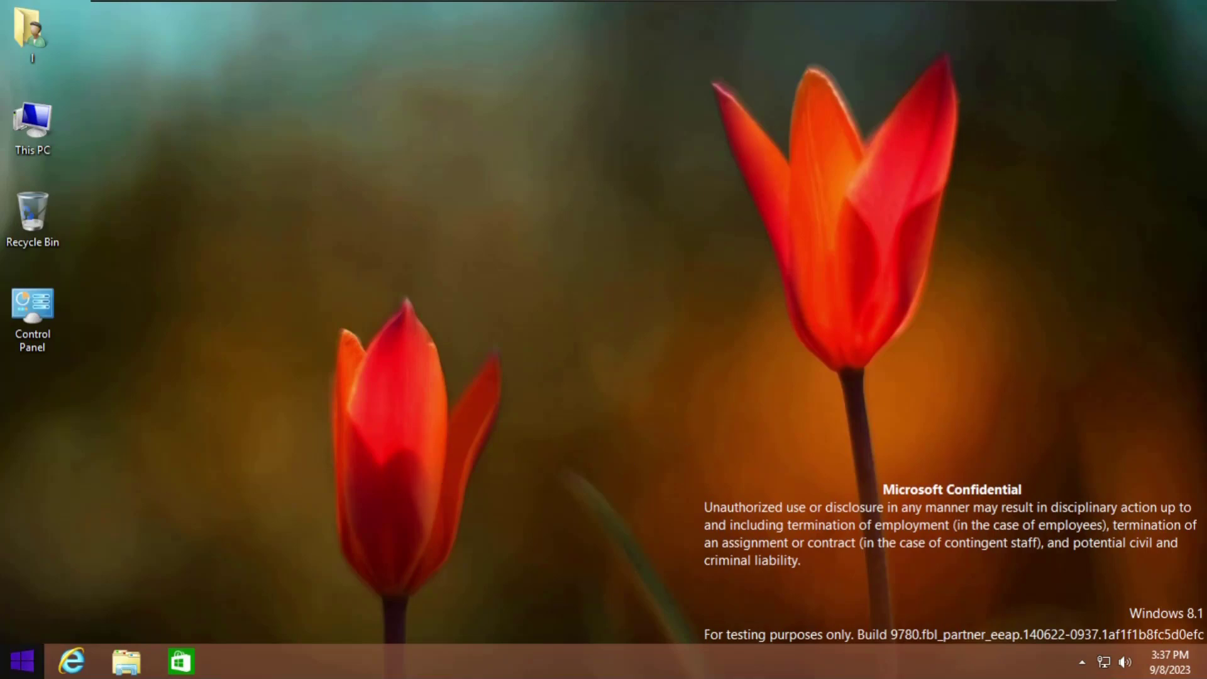
# View the Start screen and the full Apps list through to Windows System, and return to the Start tiles
pyautogui.click(25, 666)
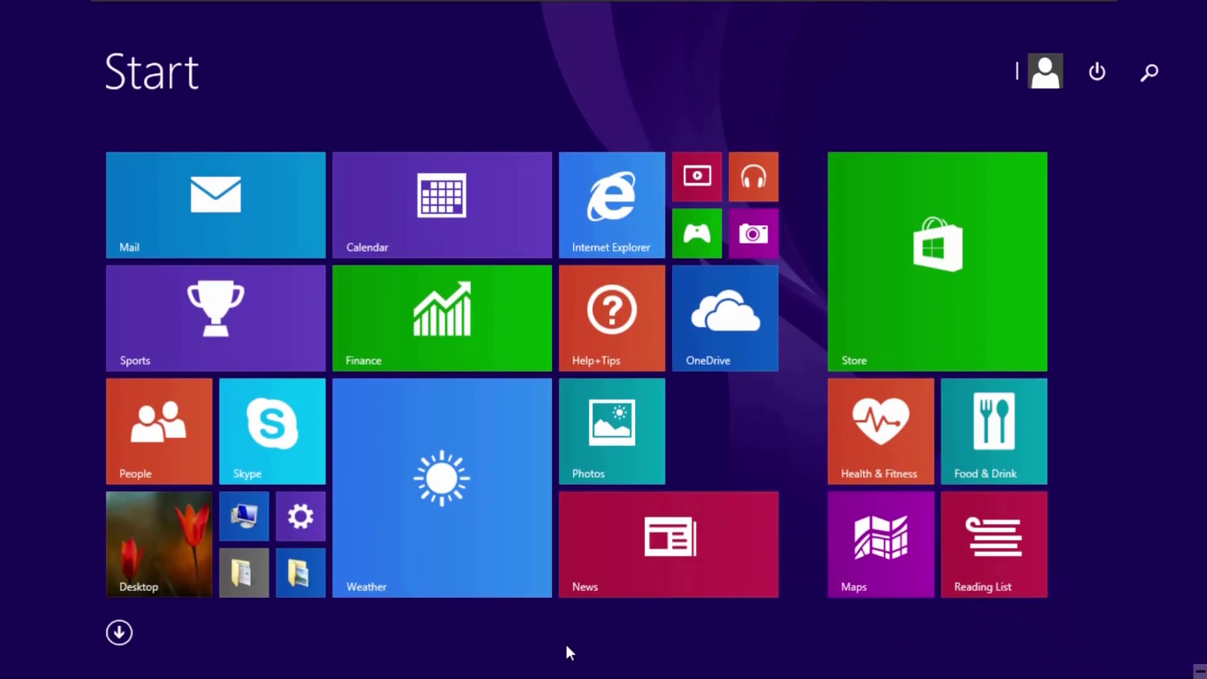
pyautogui.click(119, 632)
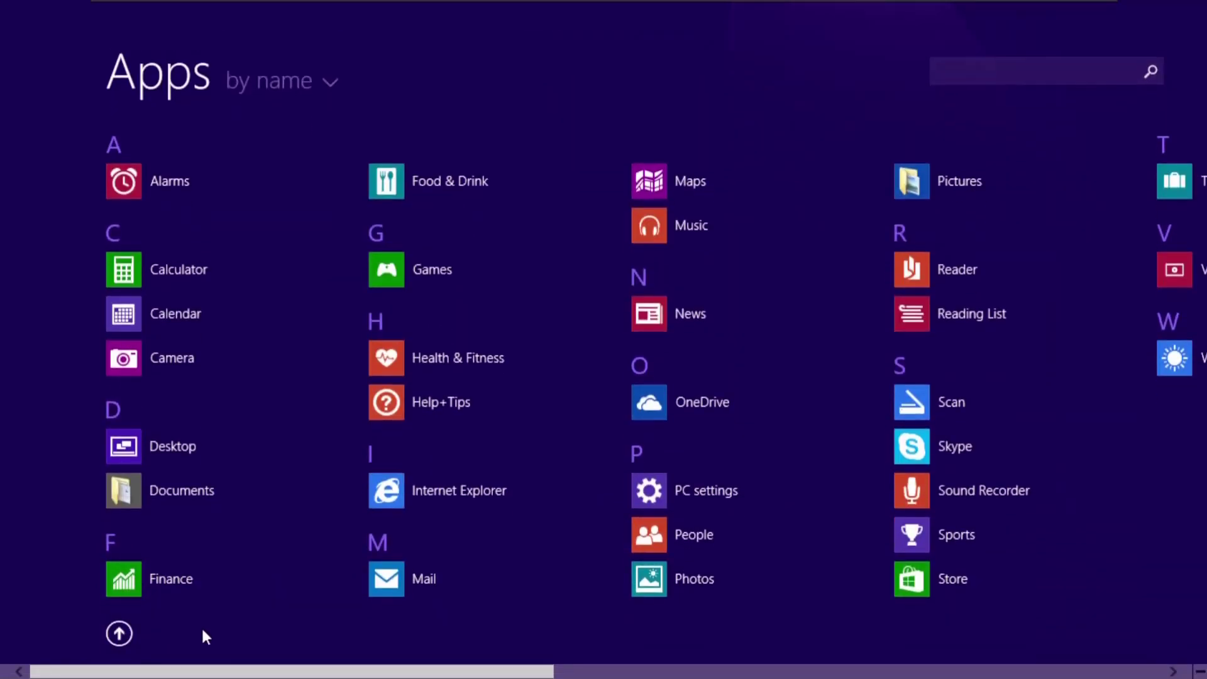
pyautogui.moveTo(484, 666); pyautogui.dragTo(1106, 632)
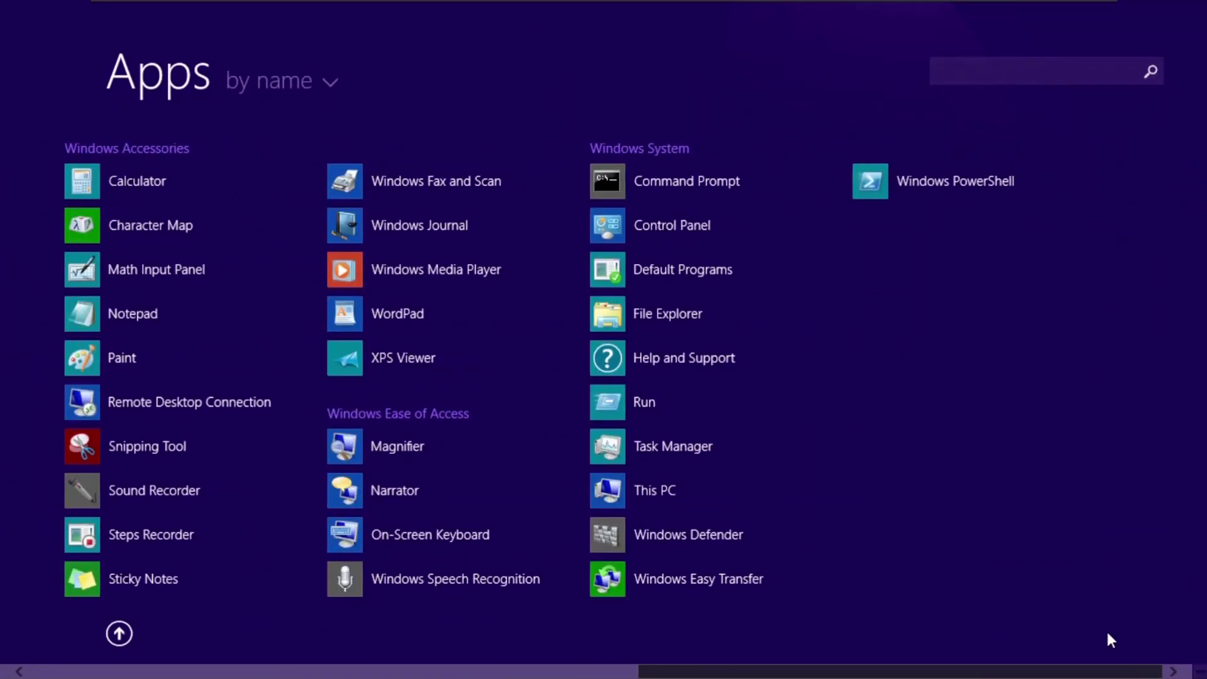
pyautogui.moveTo(1033, 640); pyautogui.dragTo(134, 634)
pyautogui.click(123, 633)
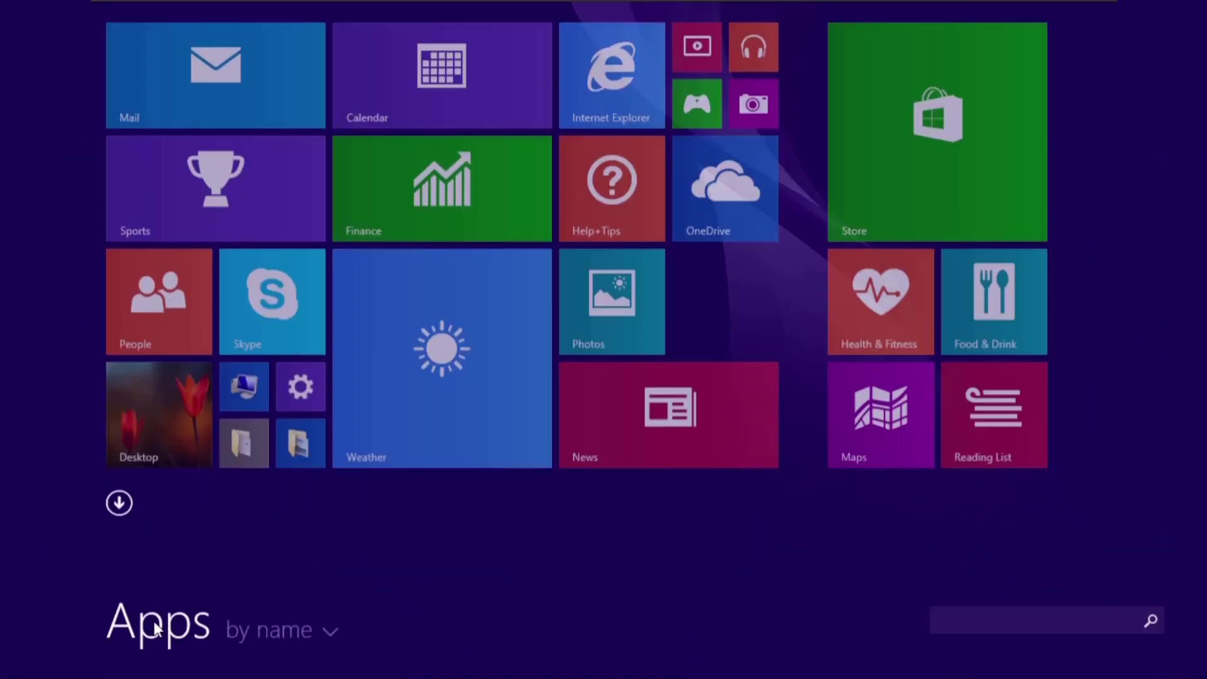
# Open the Start screen's Settings, view the Personalize page, and return to the Settings overview
pyautogui.moveTo(1204, 3)
pyautogui.click(1170, 519)
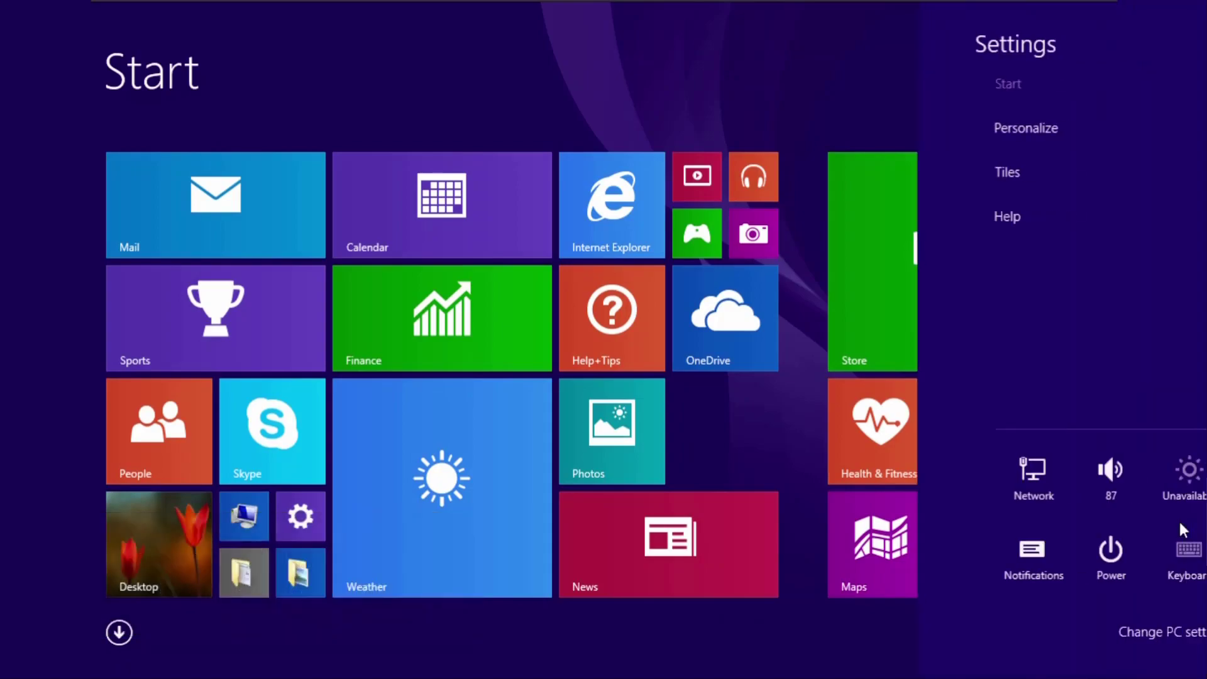
pyautogui.click(1006, 115)
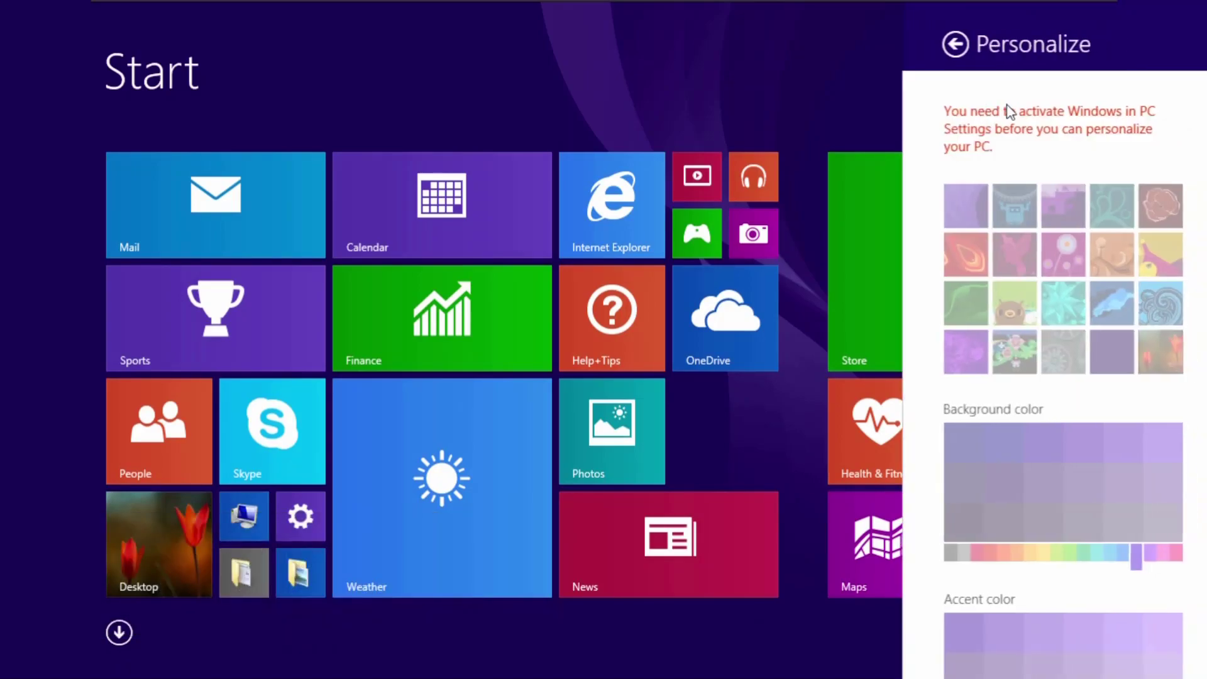
pyautogui.click(952, 44)
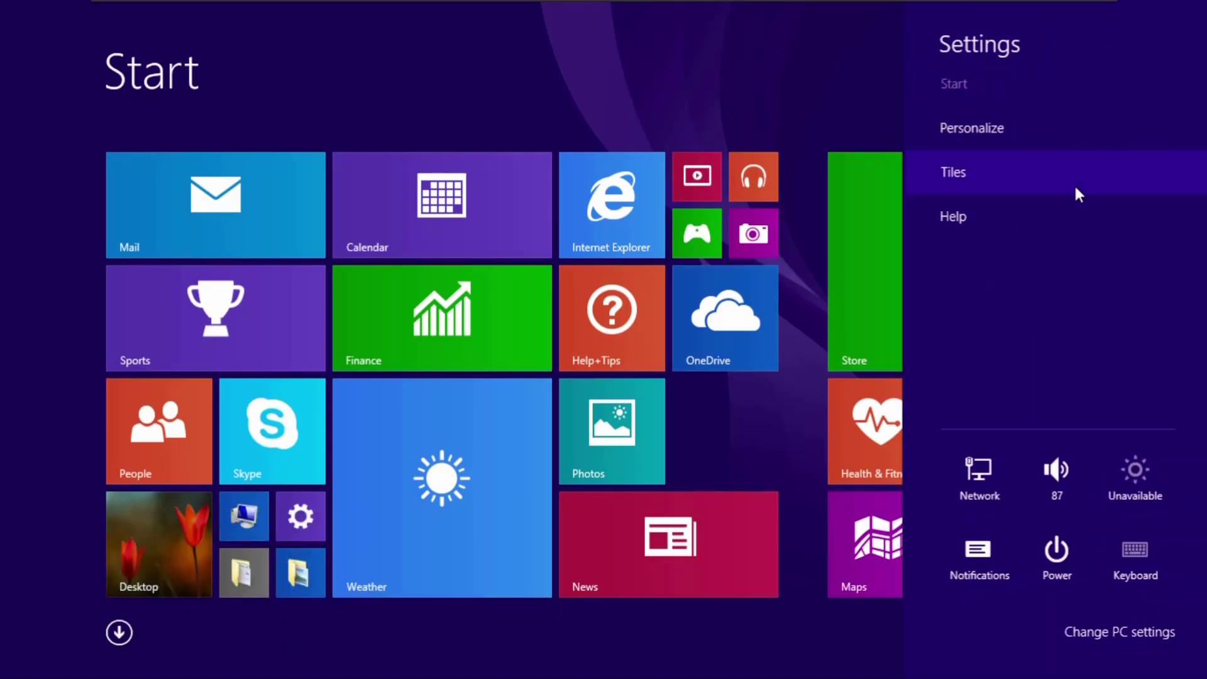
# View the volume control and the notification hiding durations in Settings, and dismiss Settings
pyautogui.click(1062, 476)
pyautogui.click(1072, 317)
pyautogui.click(978, 553)
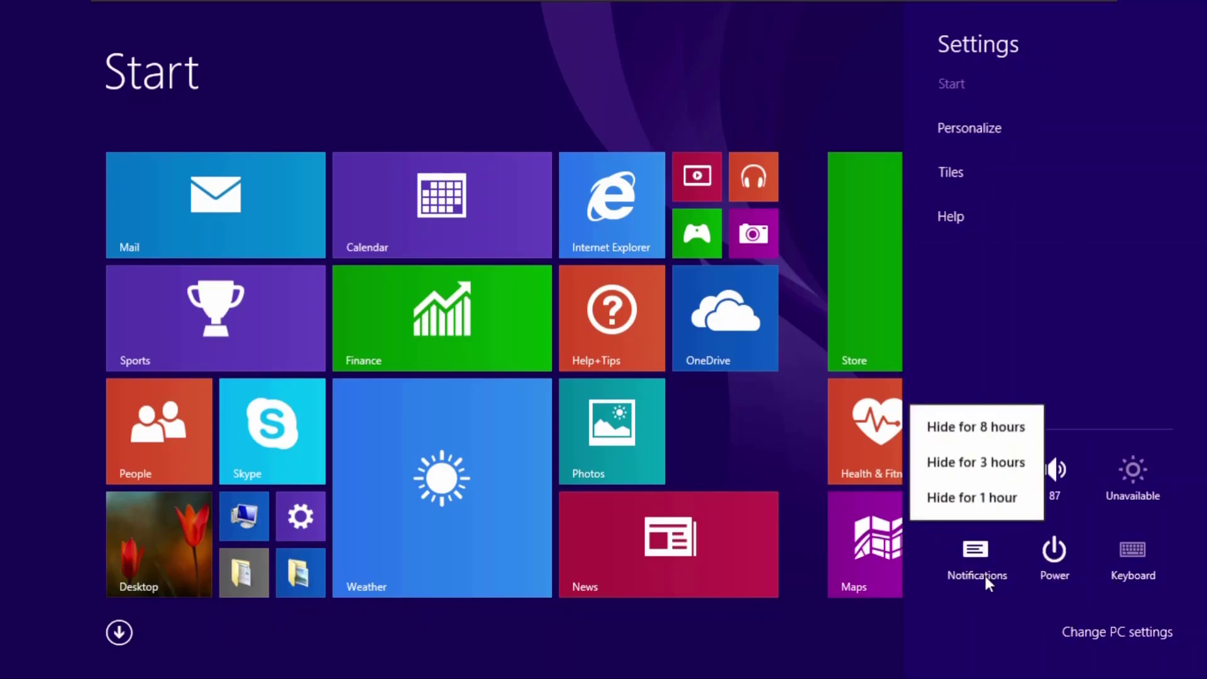
pyautogui.click(982, 586)
pyautogui.click(836, 619)
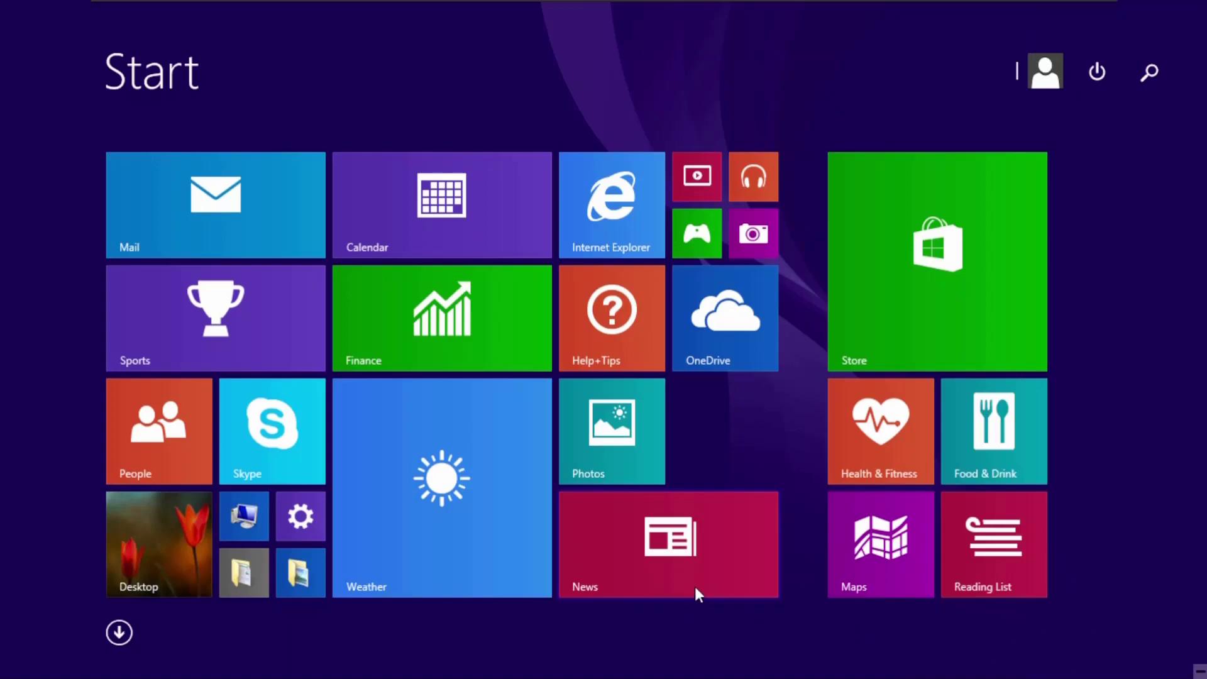
# Return to the desktop from the Start screen and open the Store app
pyautogui.click(210, 579)
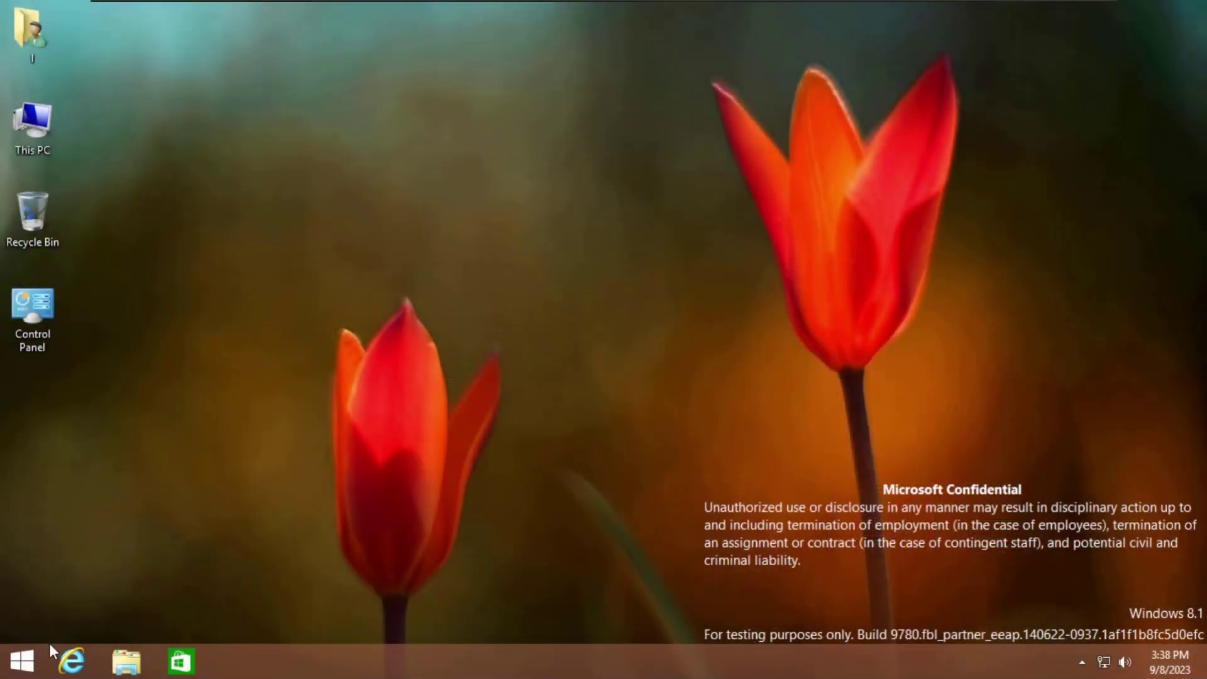
pyautogui.click(181, 661)
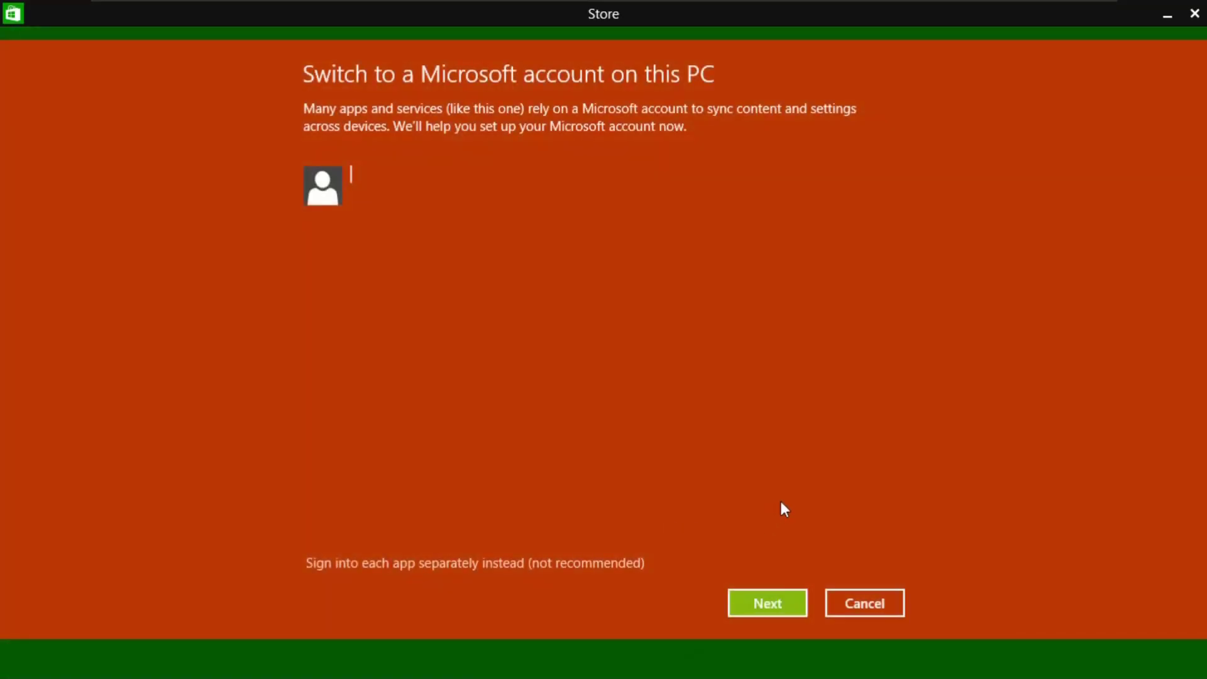
# Cancel switching to a Microsoft account in the Store, and look through the Start menu's full app list down to Windows System
pyautogui.click(888, 603)
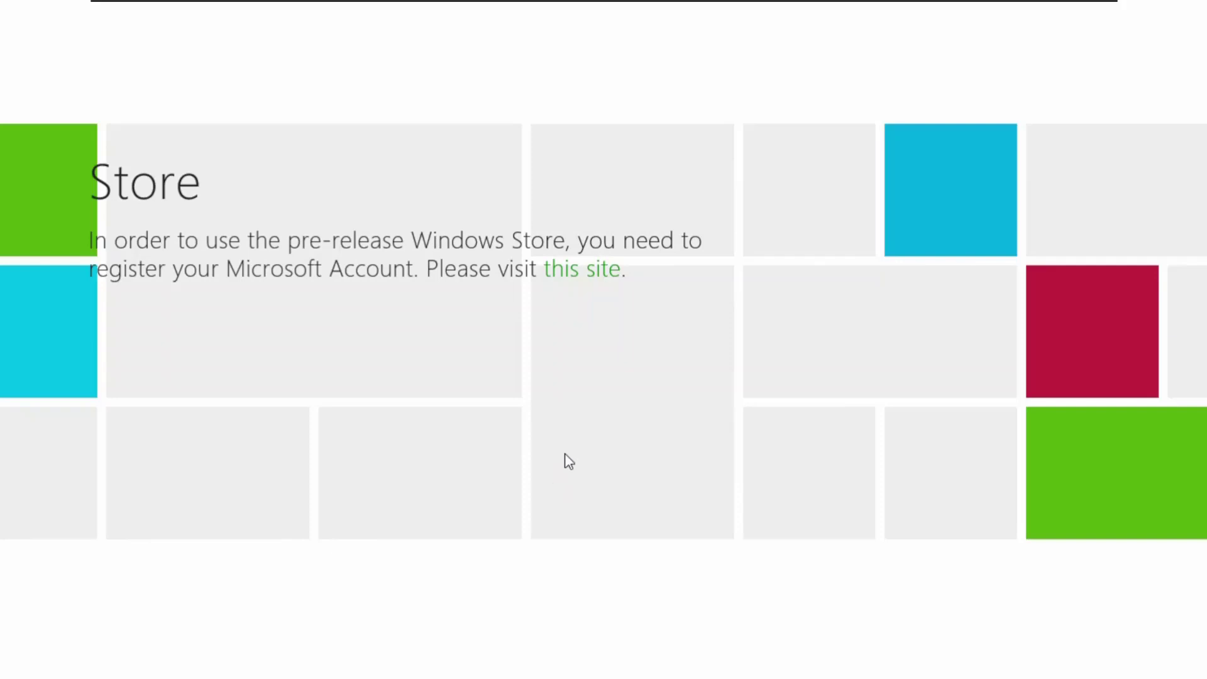
pyautogui.click(10, 677)
pyautogui.click(77, 583)
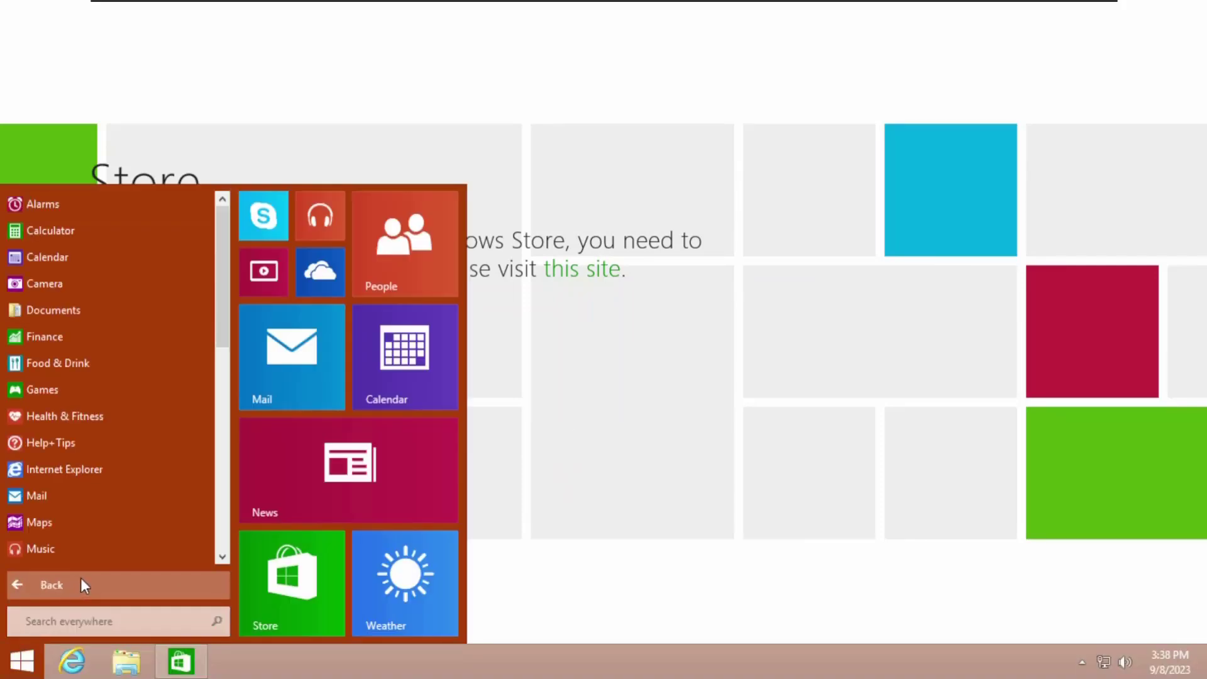
pyautogui.moveTo(224, 255); pyautogui.dragTo(228, 497)
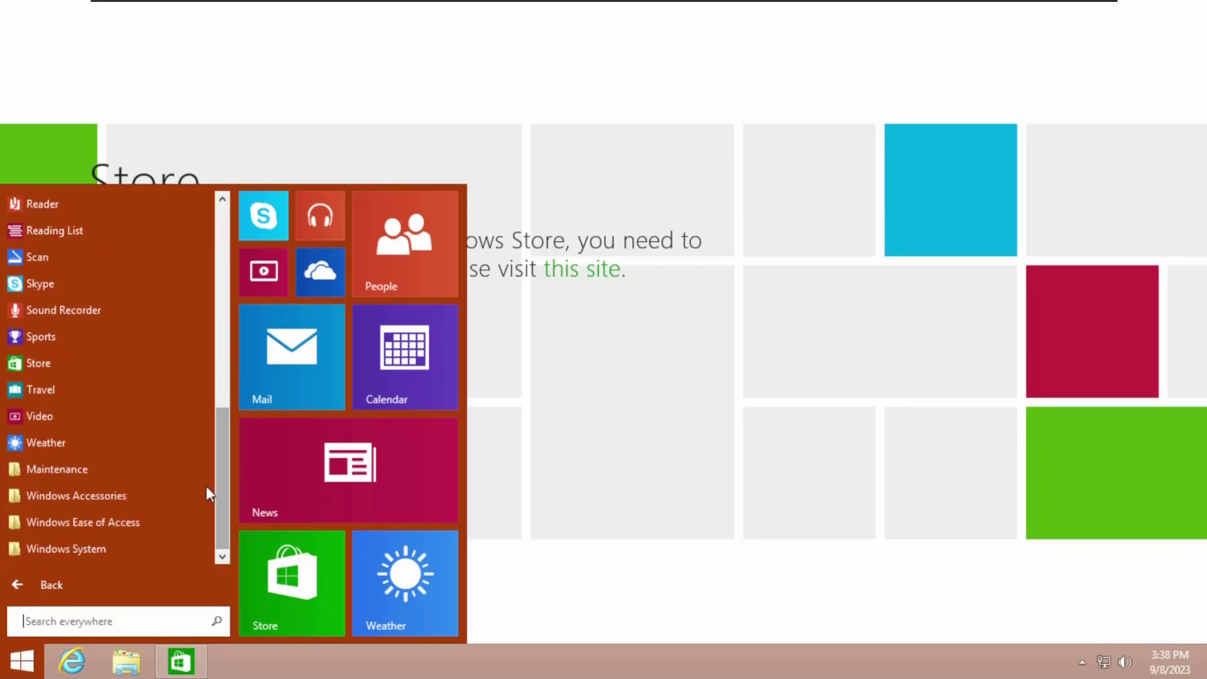
pyautogui.click(124, 550)
pyautogui.moveTo(227, 474); pyautogui.dragTo(225, 234)
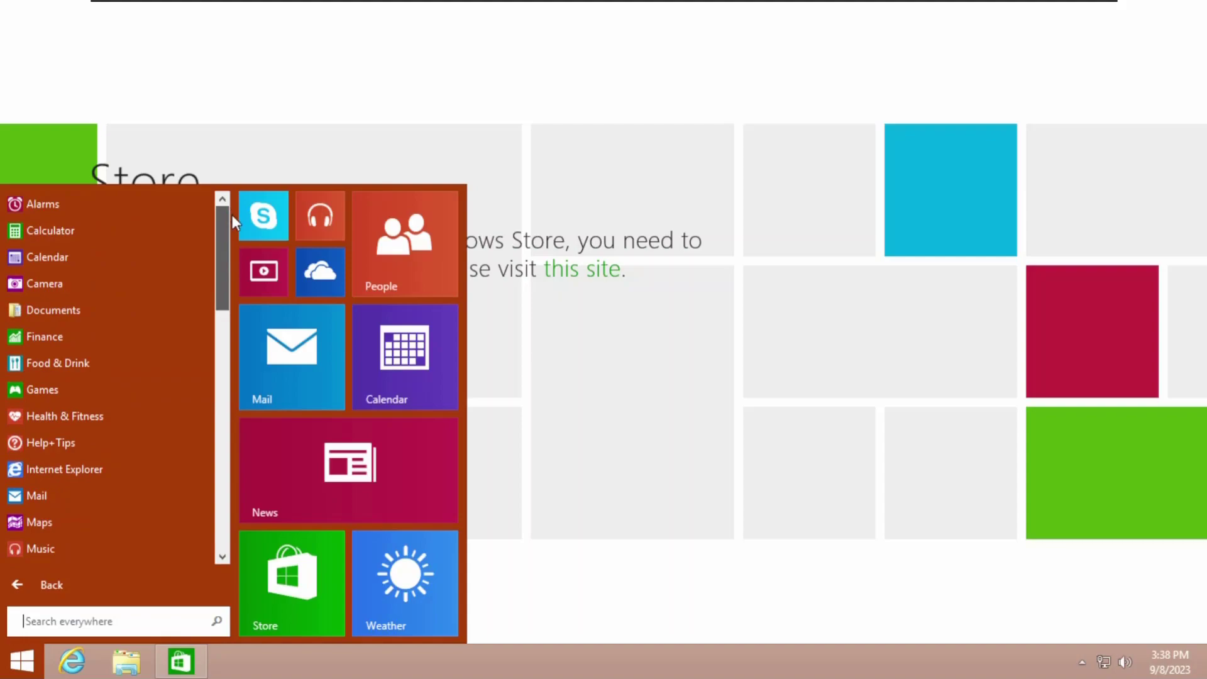
# Open Internet Explorer, add a new tab, revisit the MSN page, and close the MSN tab
pyautogui.click(106, 470)
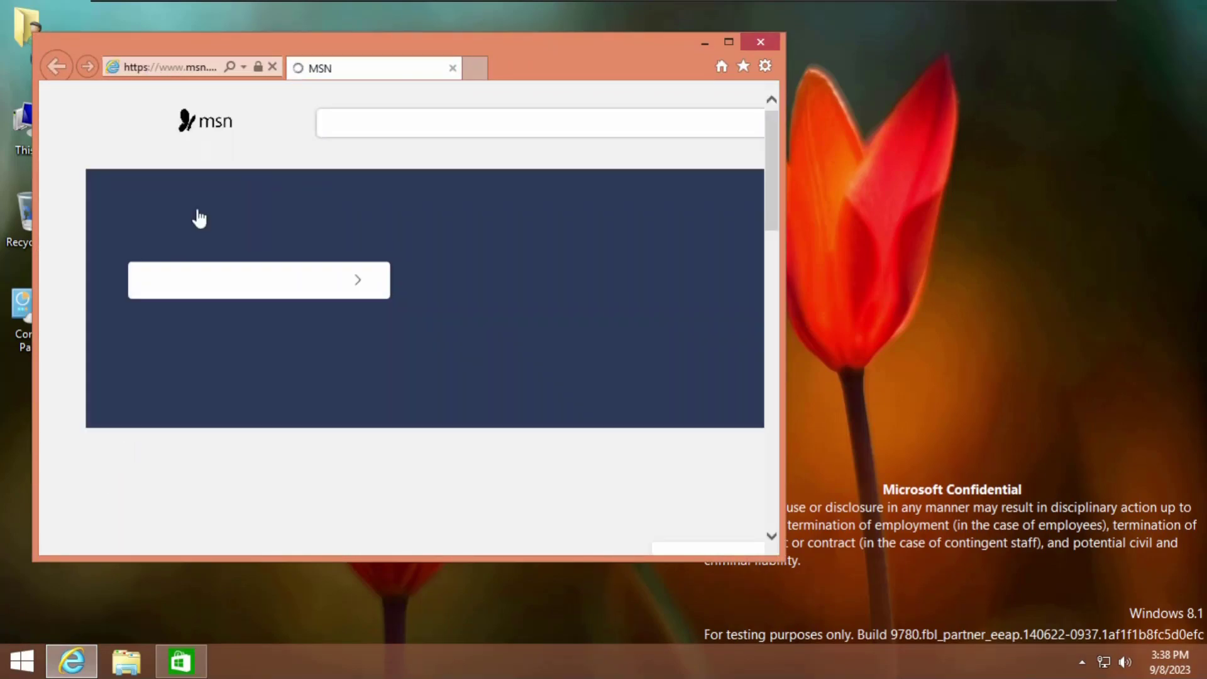
pyautogui.click(273, 67)
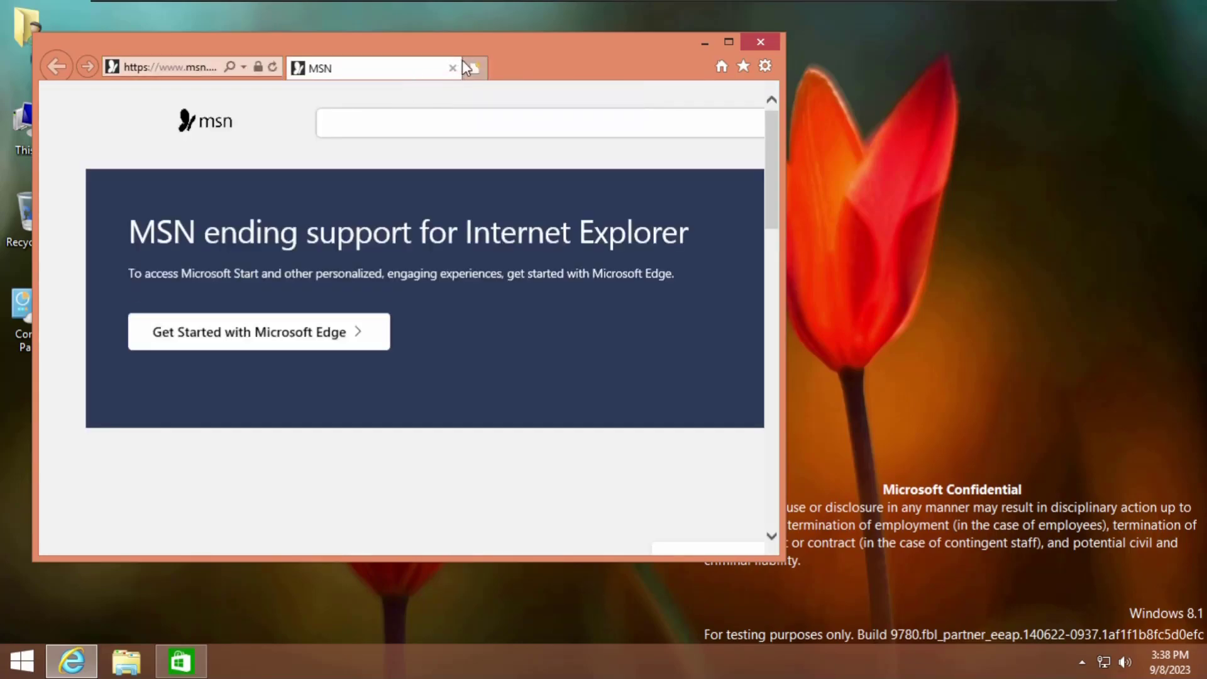
pyautogui.click(475, 67)
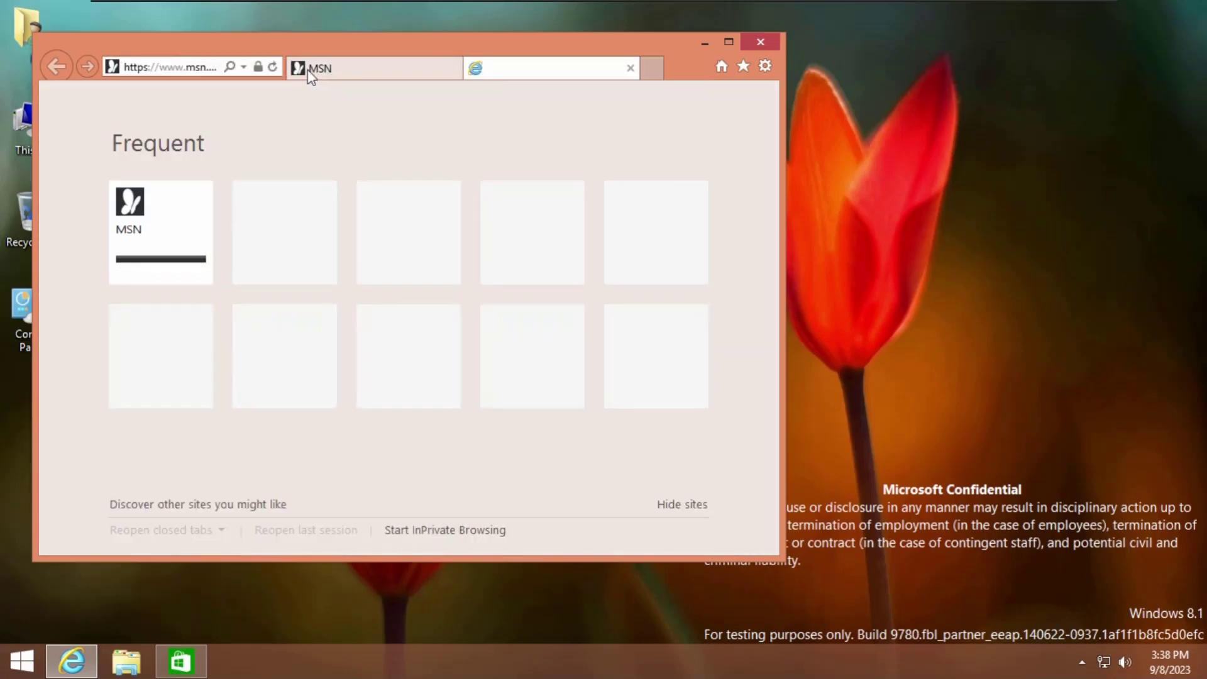
pyautogui.click(368, 70)
pyautogui.click(574, 519)
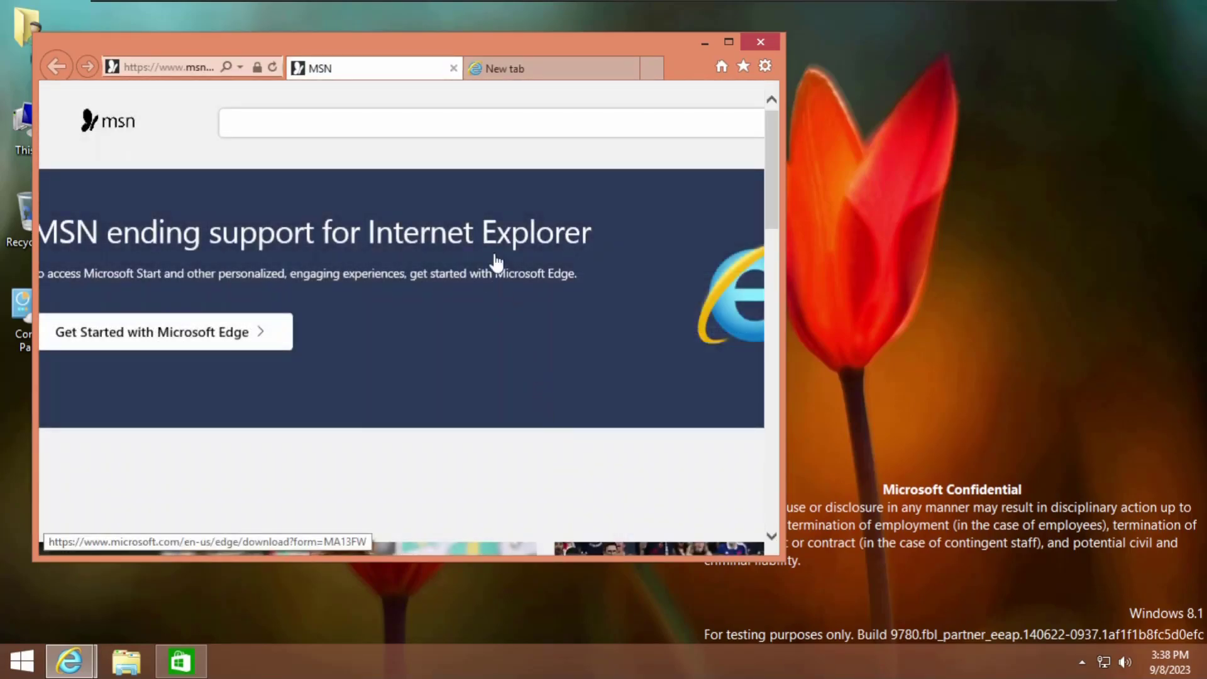
pyautogui.click(461, 73)
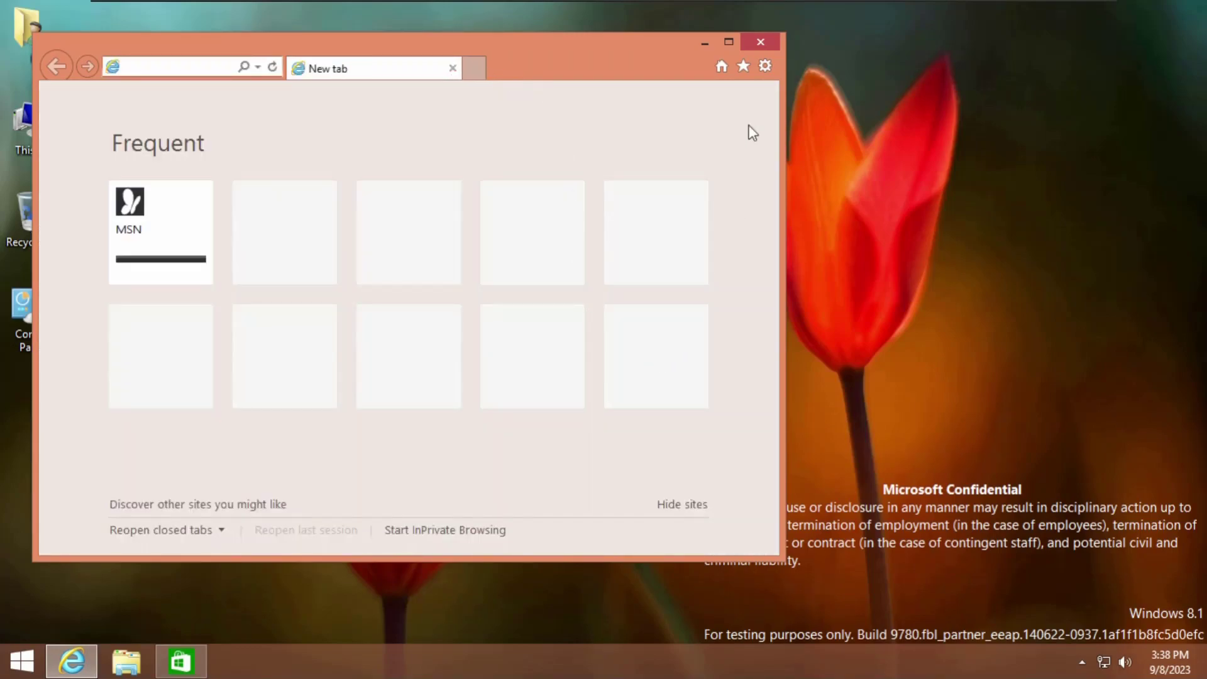
# View the About Internet Explorer information and close it
pyautogui.click(766, 65)
pyautogui.click(697, 332)
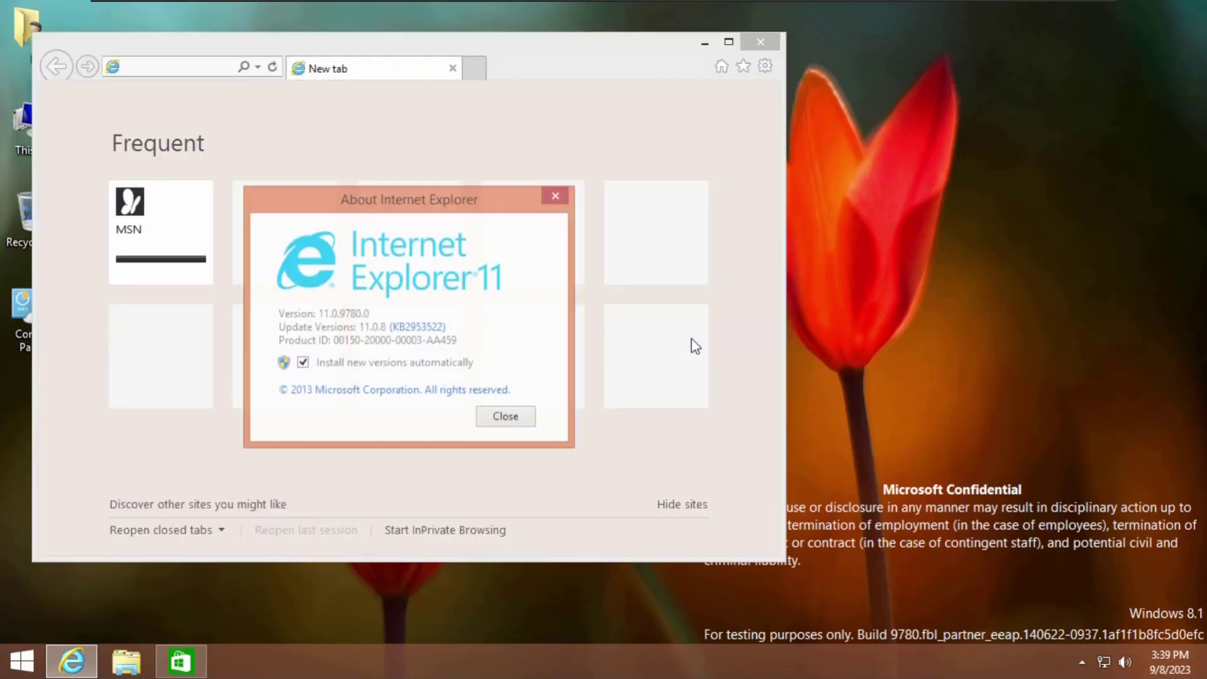
pyautogui.click(524, 419)
# Maximize the browser window, view the General page of Internet Options, and cancel the dialog
pyautogui.click(739, 39)
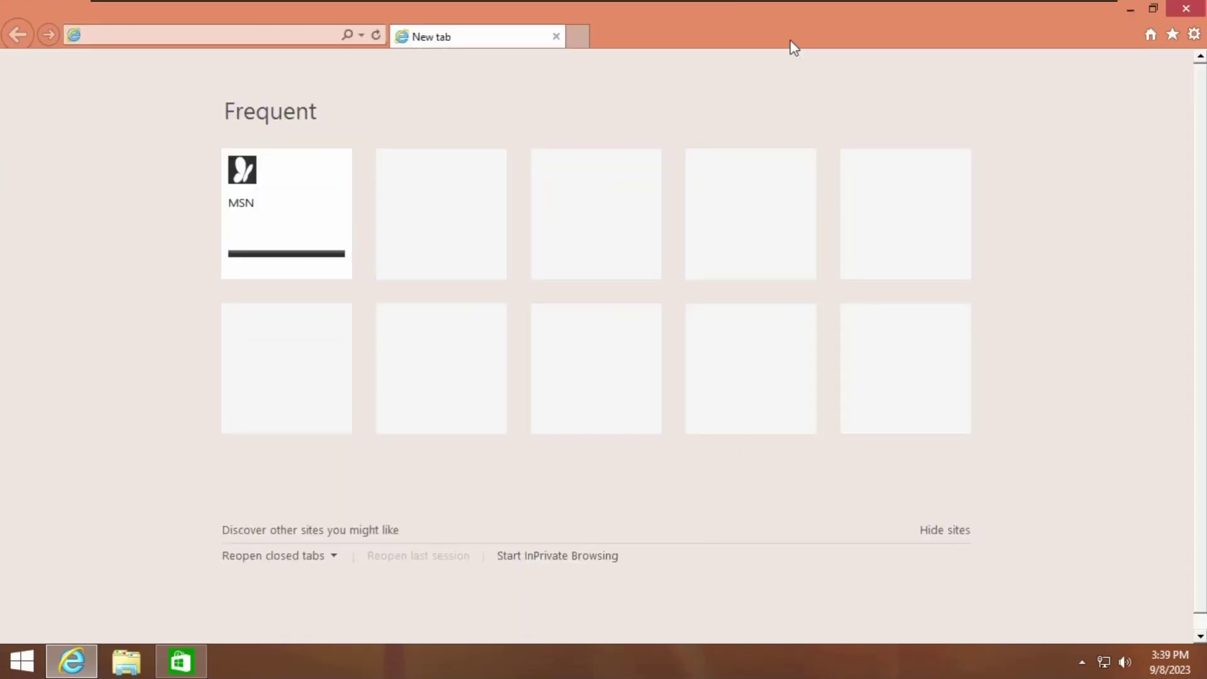
pyautogui.click(1199, 35)
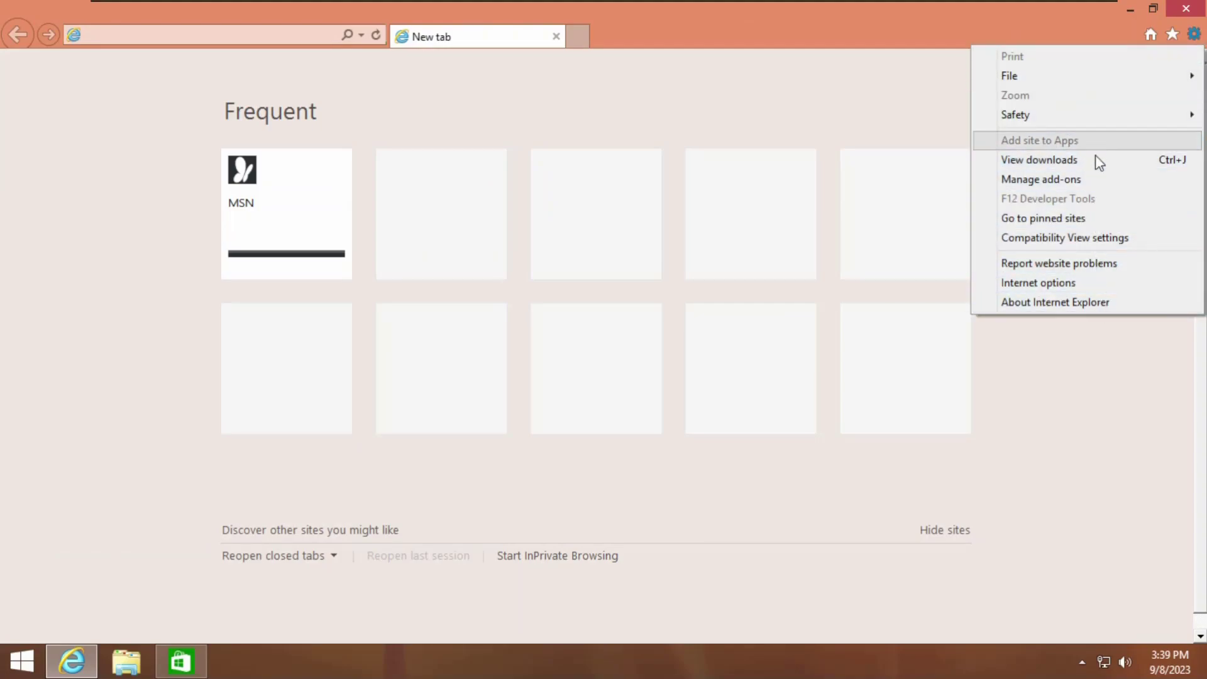
pyautogui.click(1084, 282)
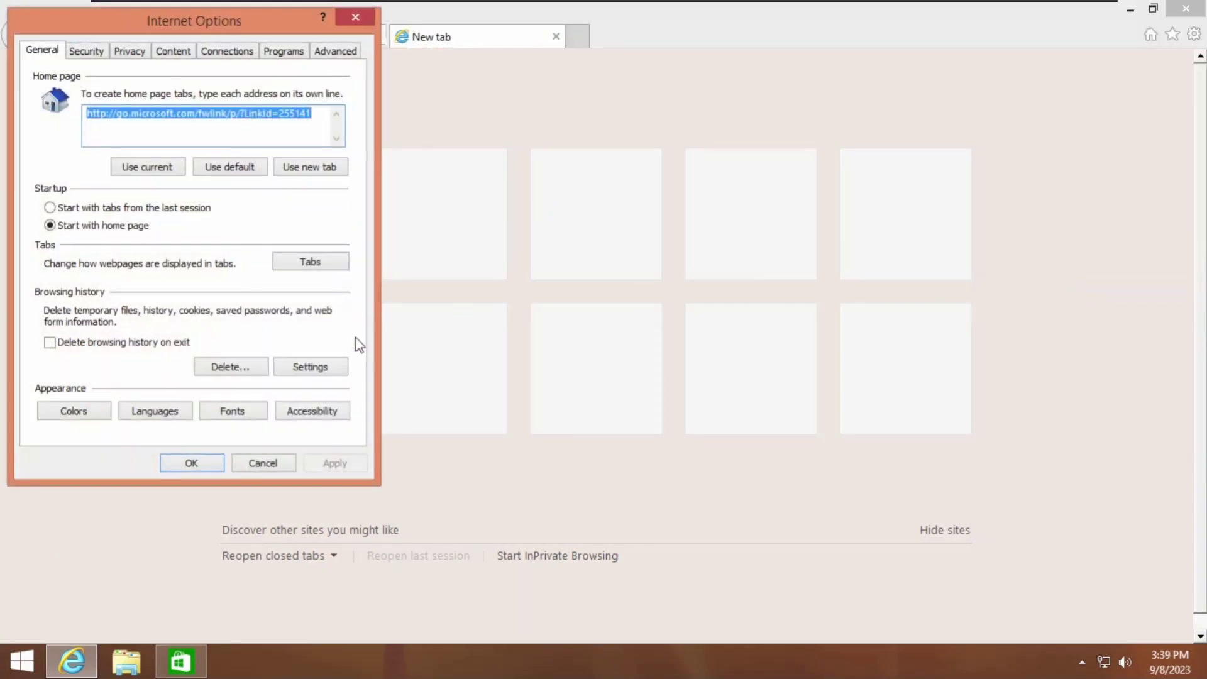
pyautogui.click(263, 464)
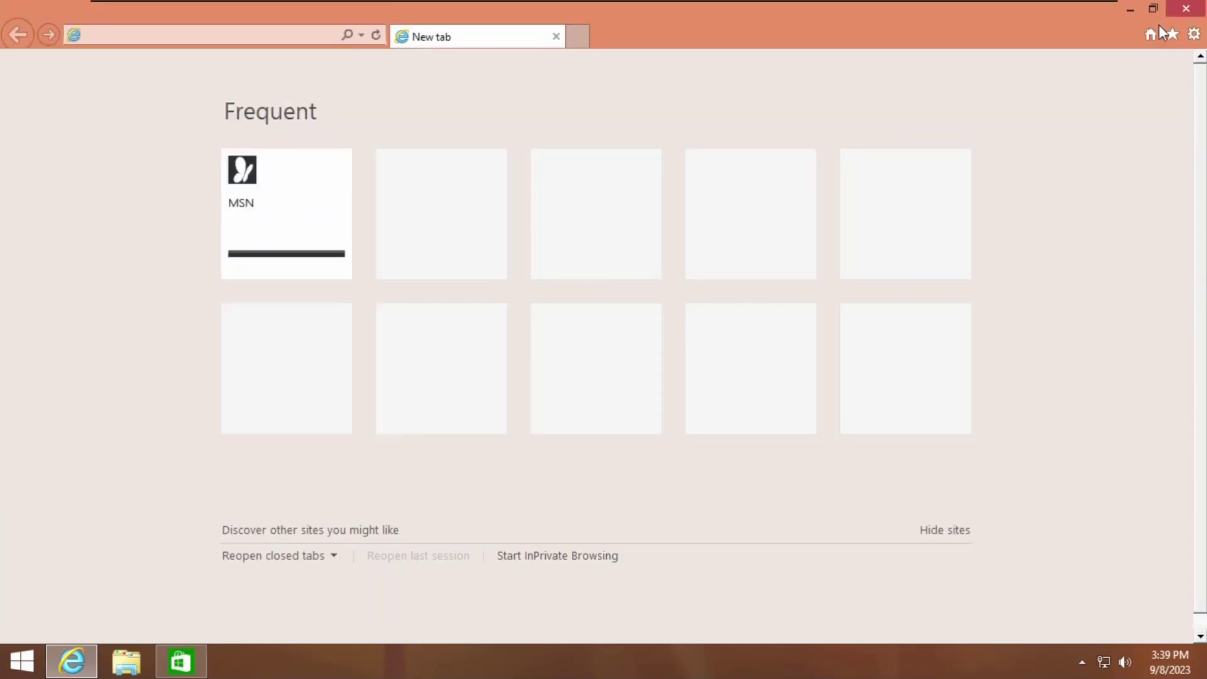
# Close Internet Explorer and the Store app still running in the background
pyautogui.click(1175, 10)
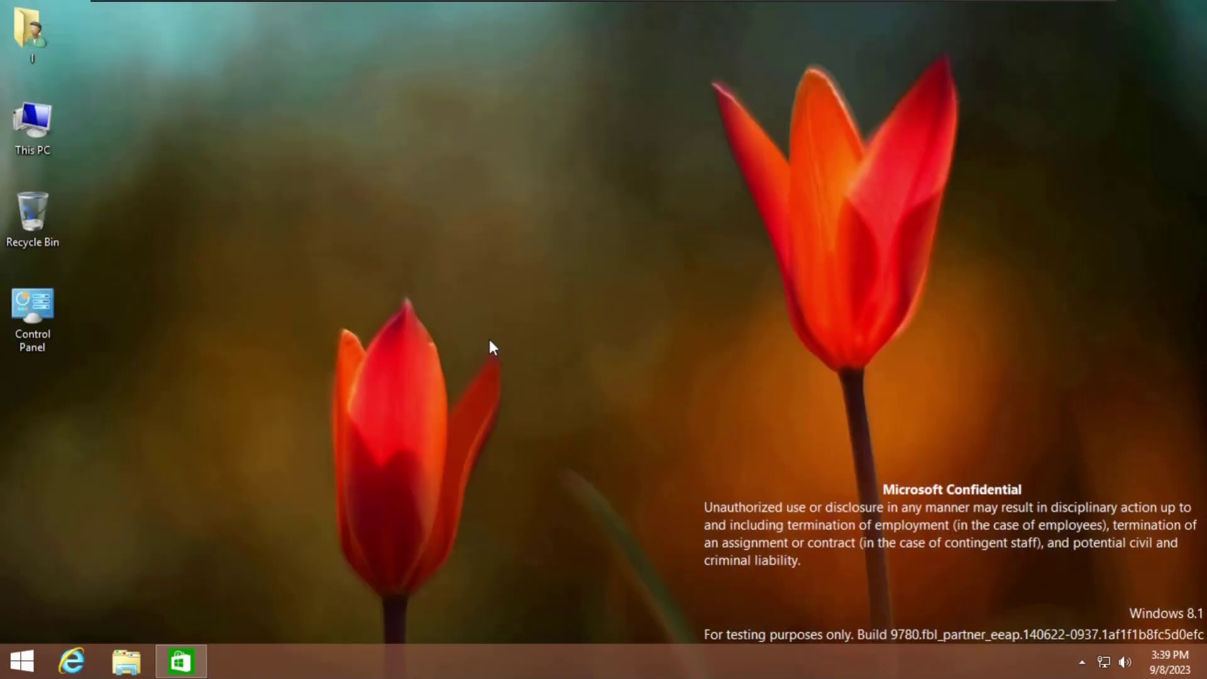
pyautogui.rightClick(181, 661)
pyautogui.click(146, 612)
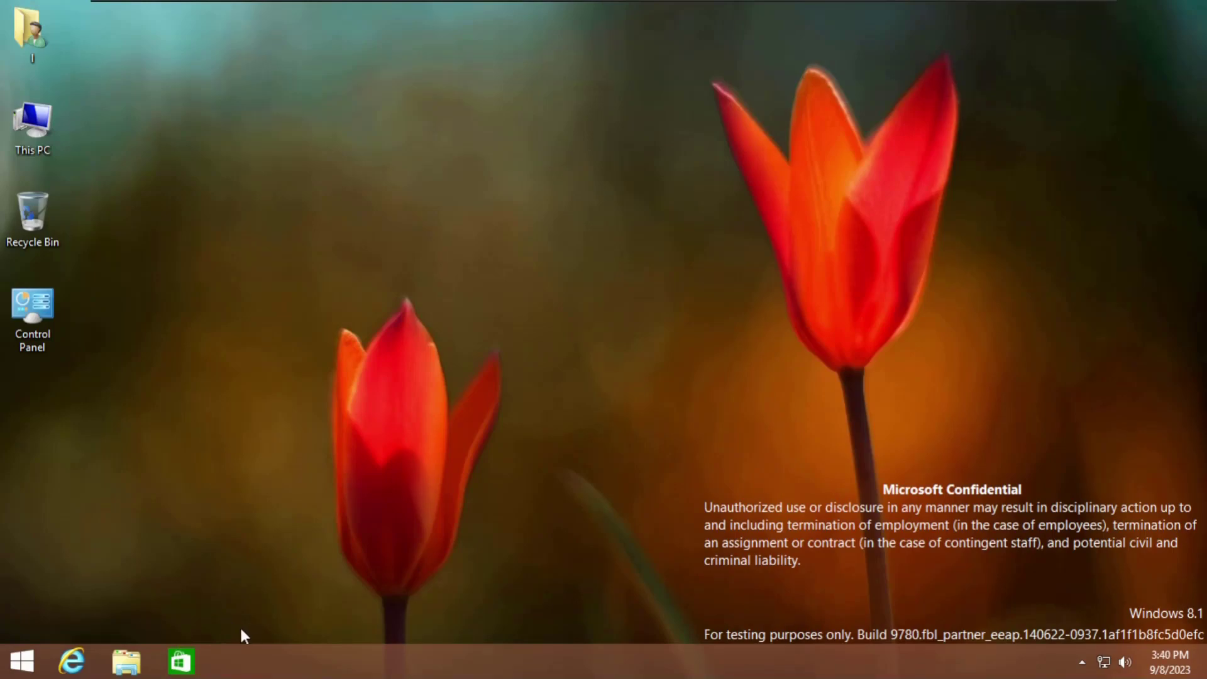
# Run regedit and allow Registry Editor to make changes to the computer
pyautogui.press('super+r')
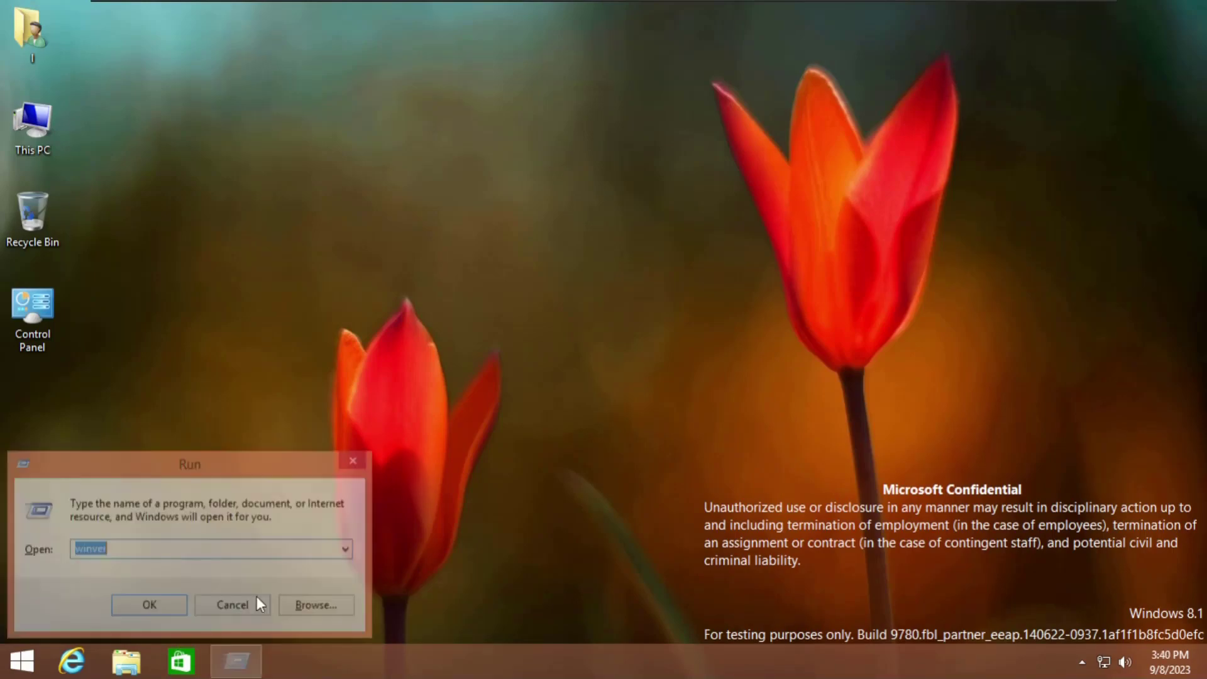
pyautogui.write('regedit')
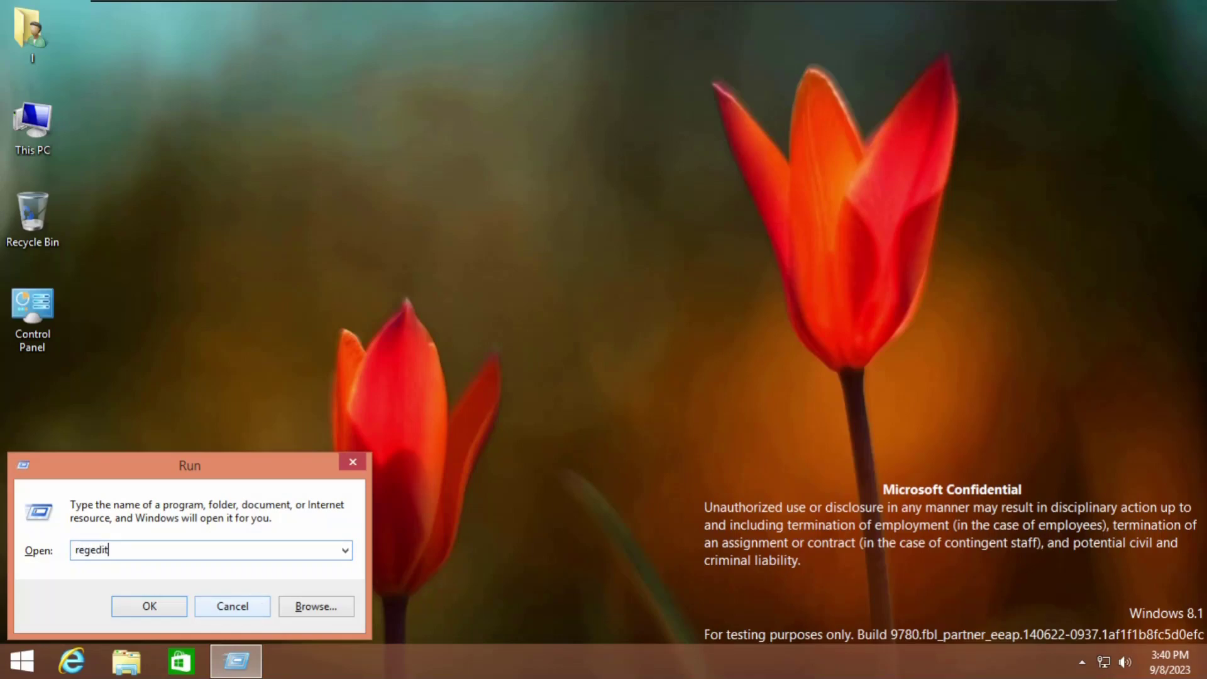
pyautogui.press('Return')
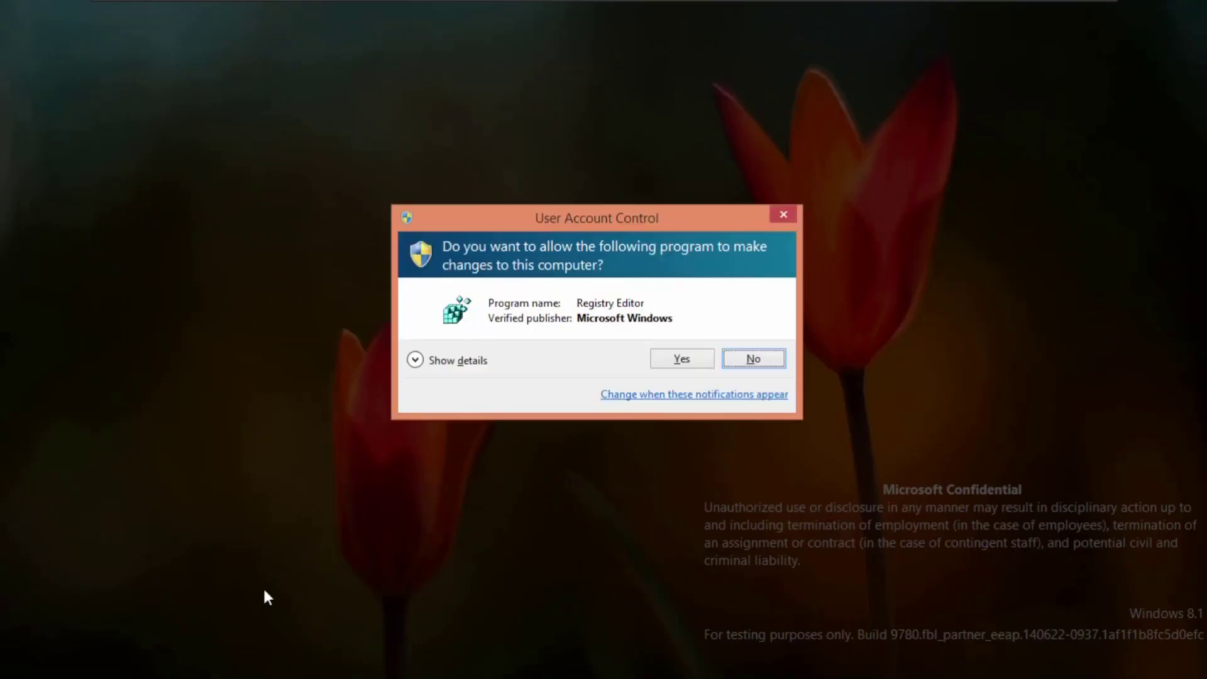
pyautogui.click(692, 359)
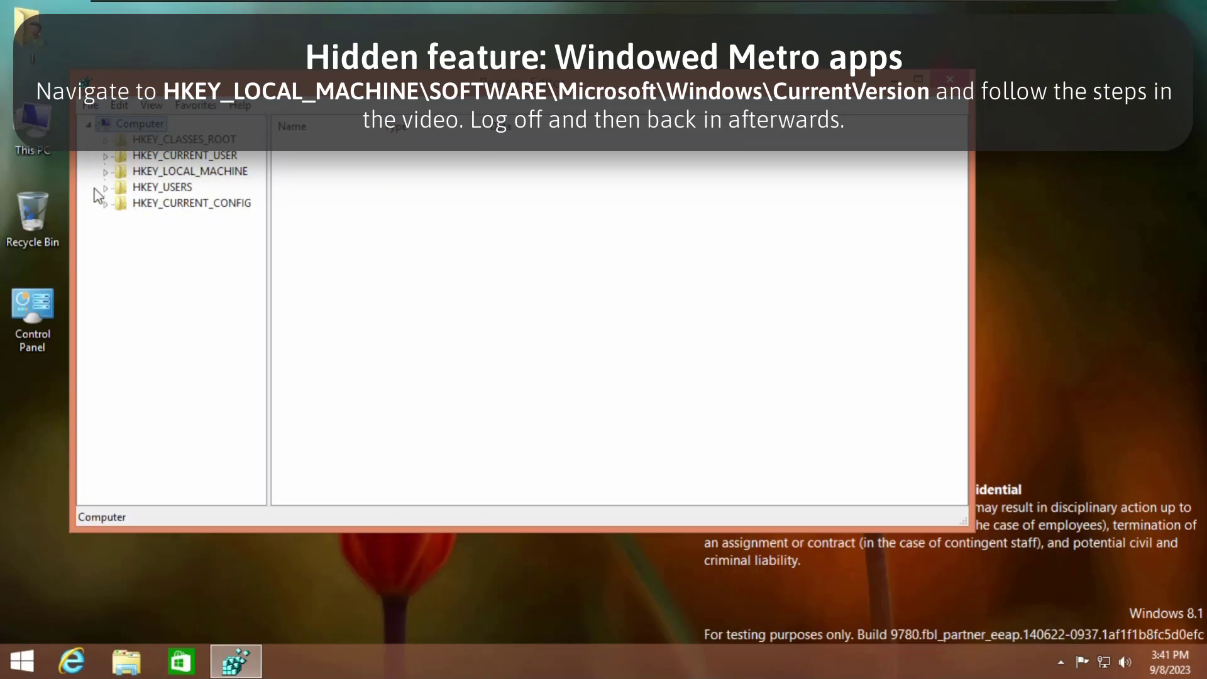
# Navigate to the registry key HKEY_LOCAL_MACHINE\SOFTWARE\Microsoft\Windows\CurrentVersion\ImmersiveShell and expand it
pyautogui.click(105, 171)
pyautogui.click(123, 252)
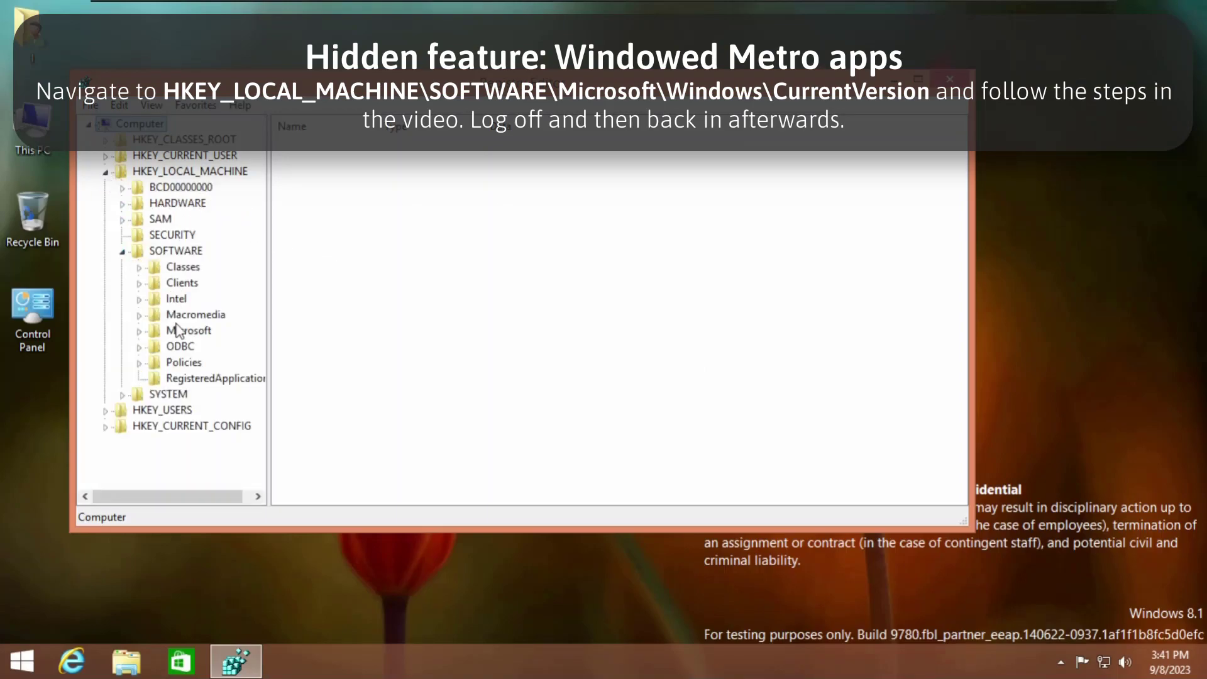
pyautogui.click(140, 329)
pyautogui.moveTo(250, 215); pyautogui.dragTo(270, 450)
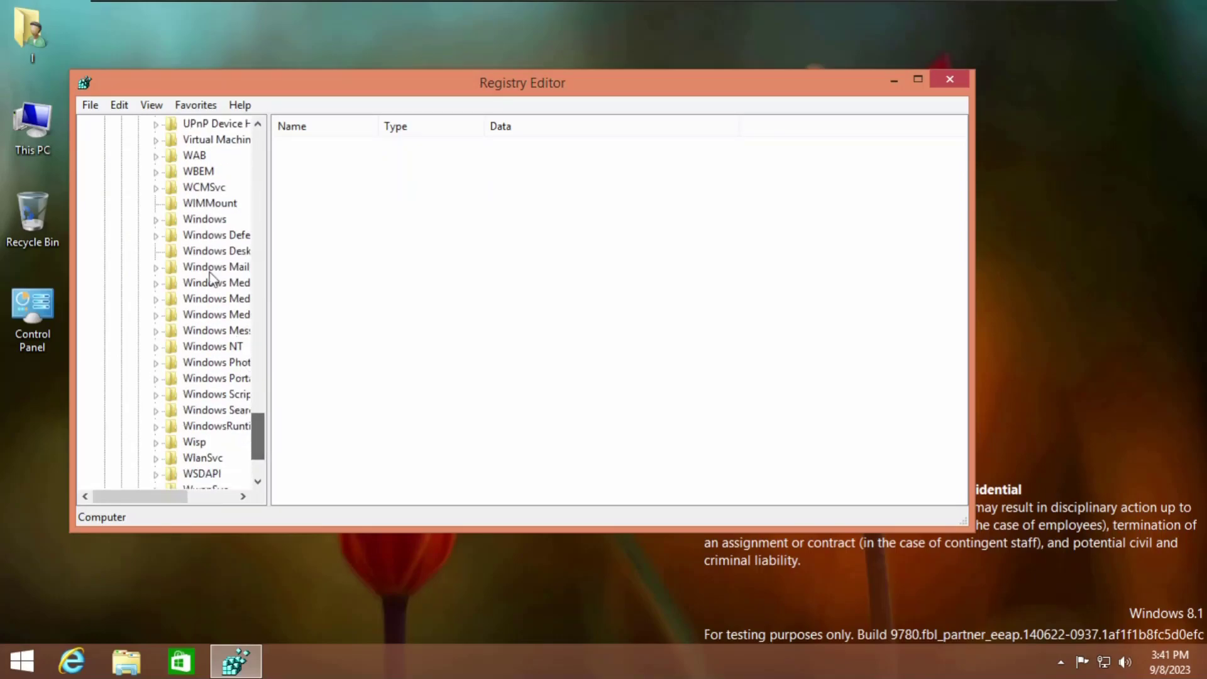
pyautogui.click(158, 220)
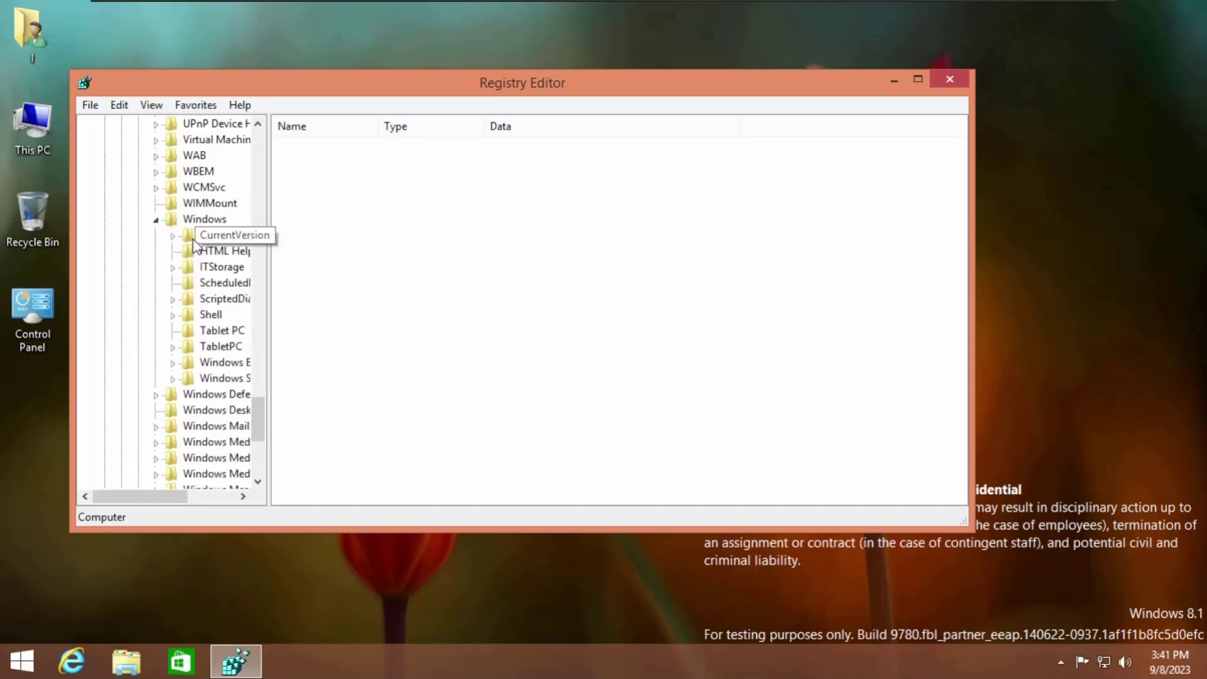
pyautogui.click(173, 235)
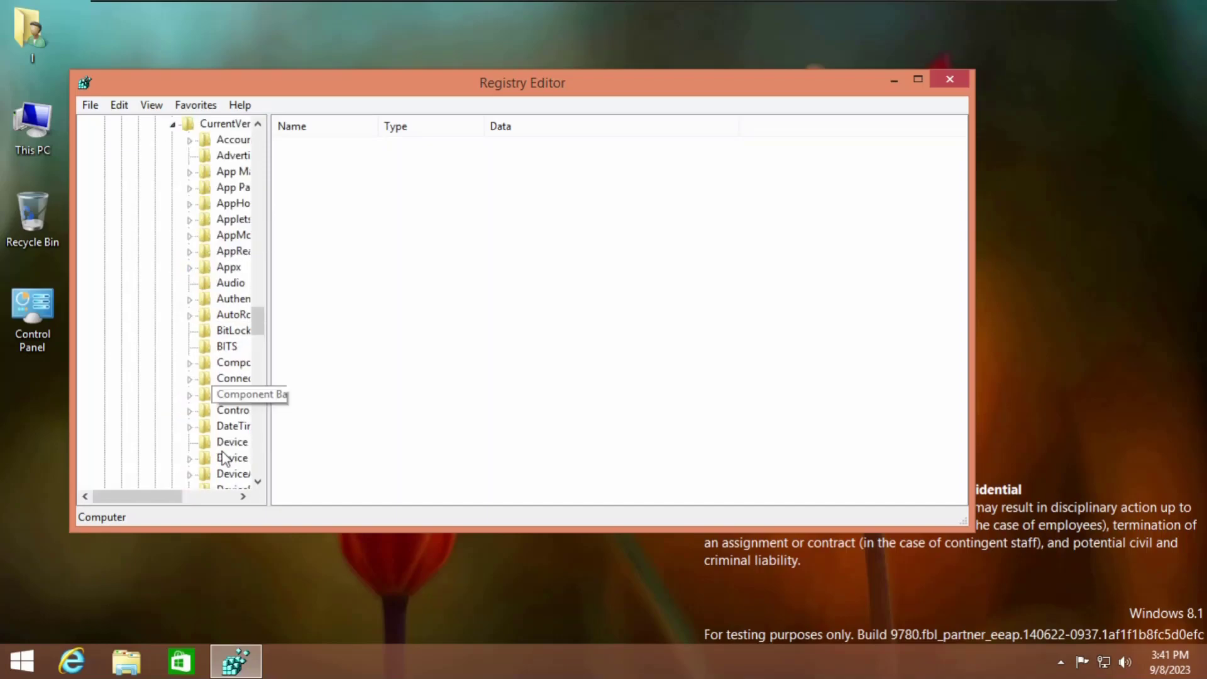
pyautogui.moveTo(190, 500); pyautogui.dragTo(244, 500)
pyautogui.moveTo(259, 318); pyautogui.dragTo(246, 370)
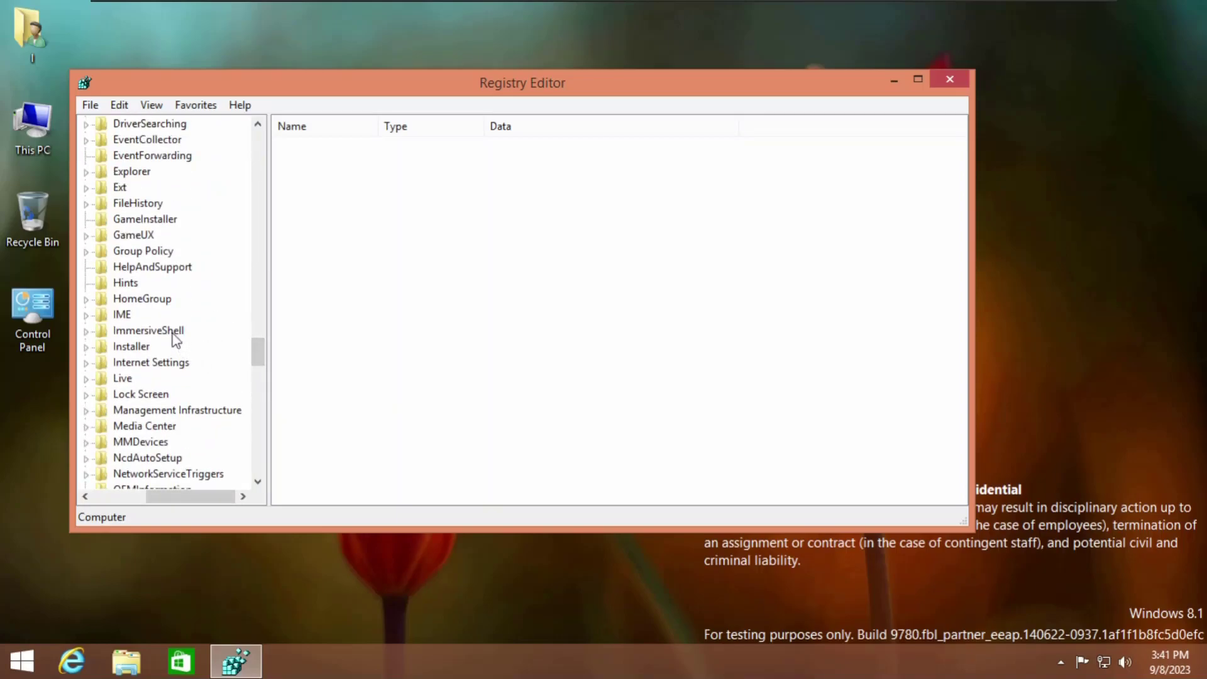
pyautogui.click(148, 331)
pyautogui.click(87, 332)
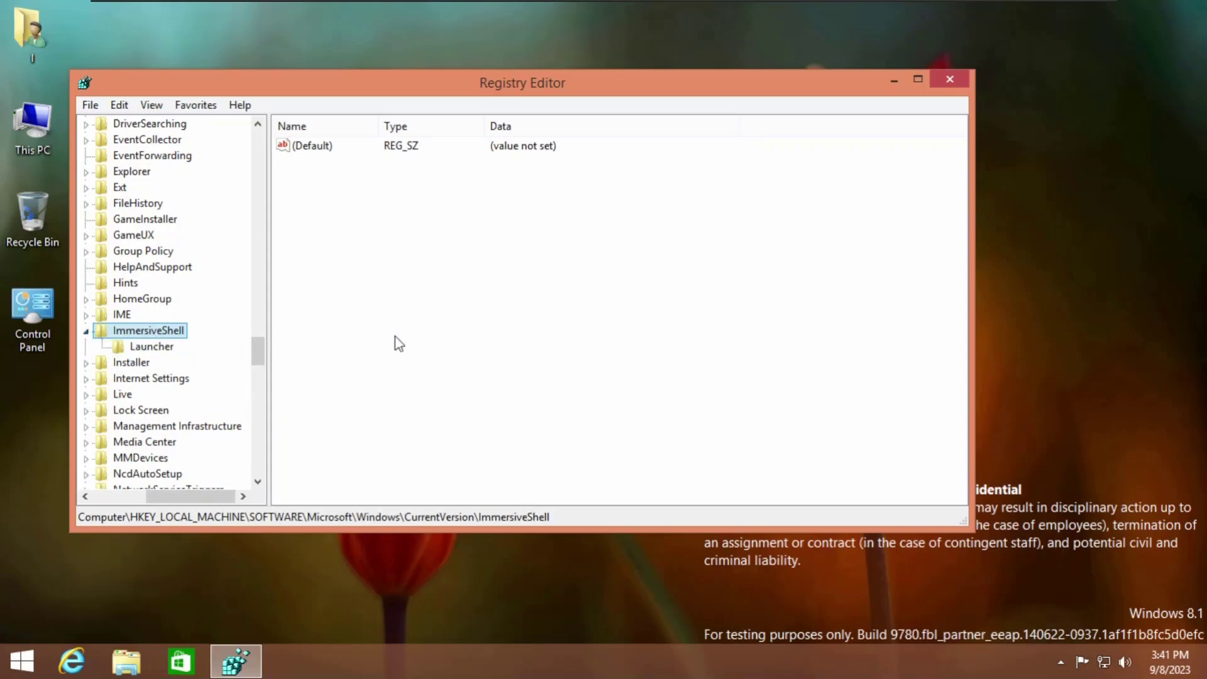
# Create a DWORD (32-bit) value named ModernDesktopApps in the ImmersiveShell key
pyautogui.rightClick(560, 289)
pyautogui.moveTo(599, 313)
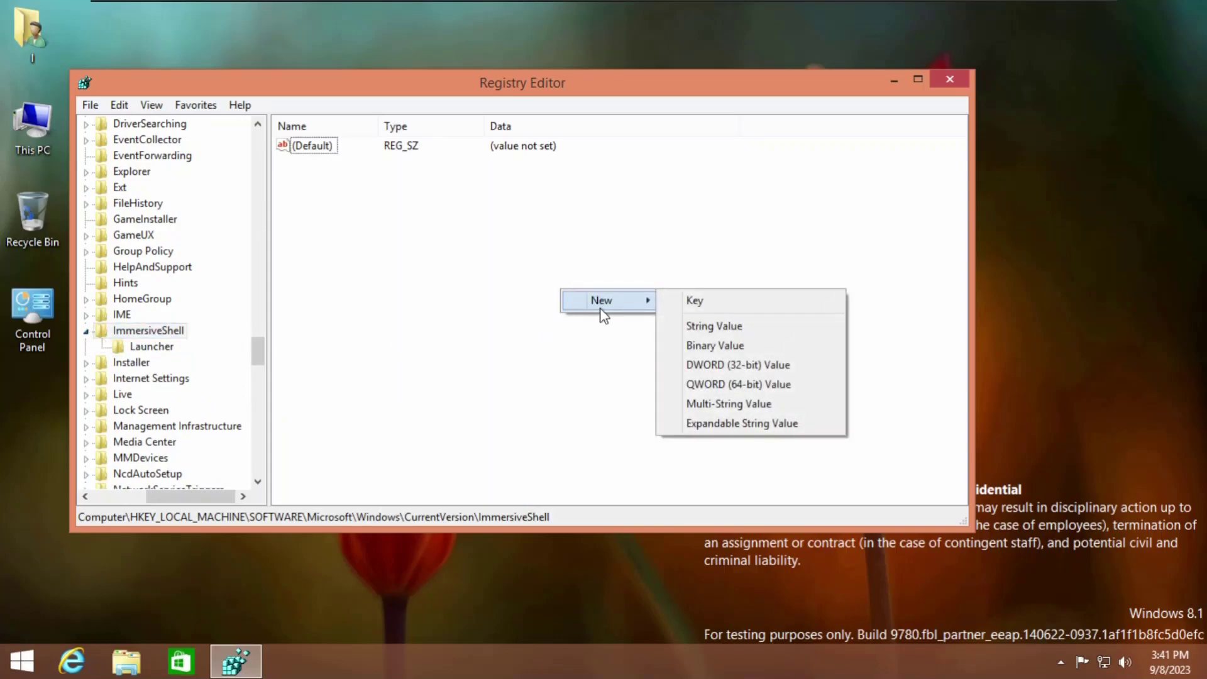
pyautogui.click(728, 367)
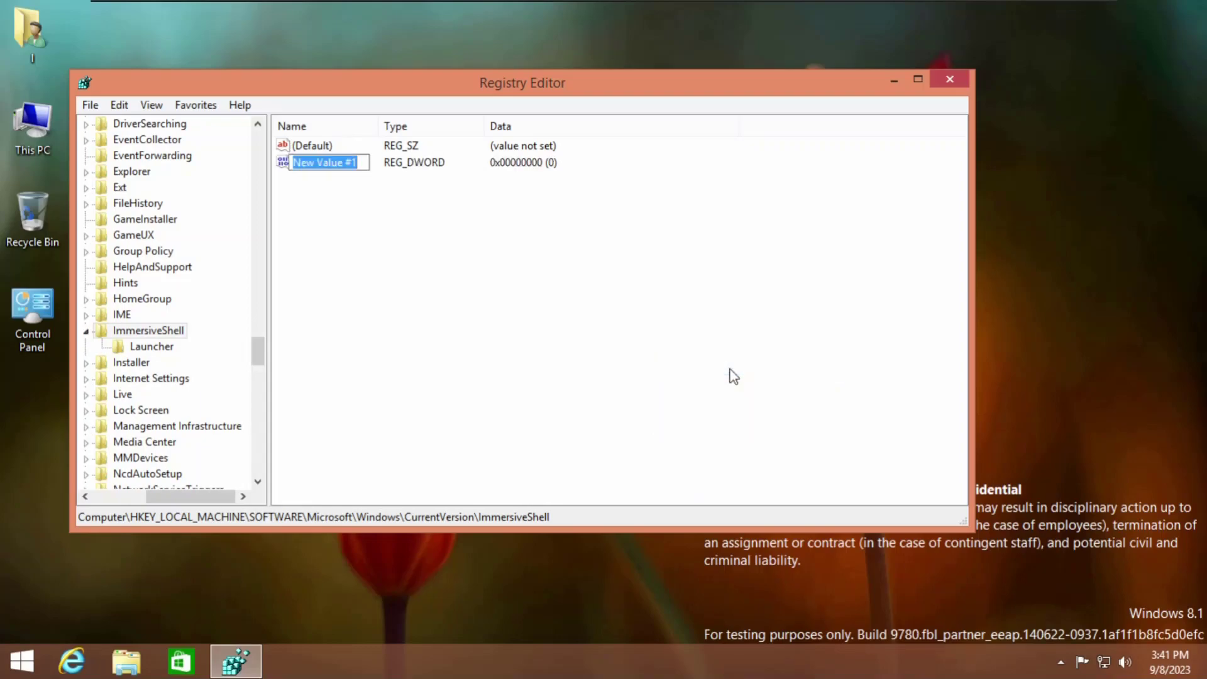
pyautogui.write('ModernDesktopA')
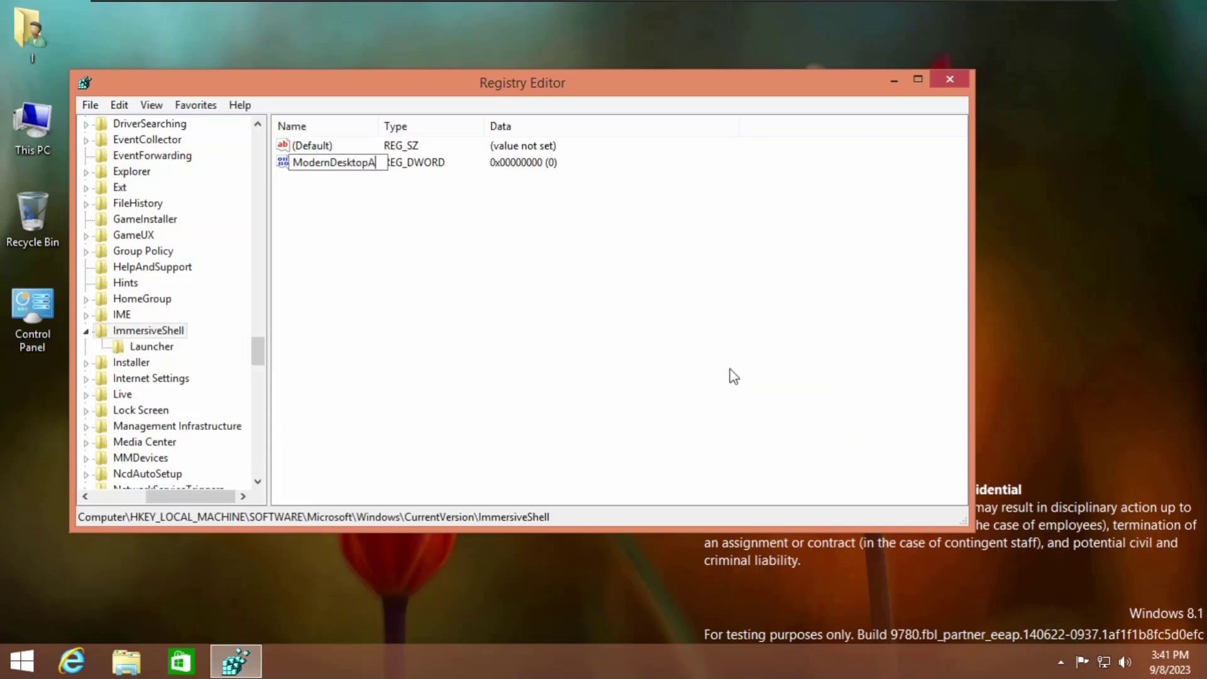
pyautogui.press('Return')
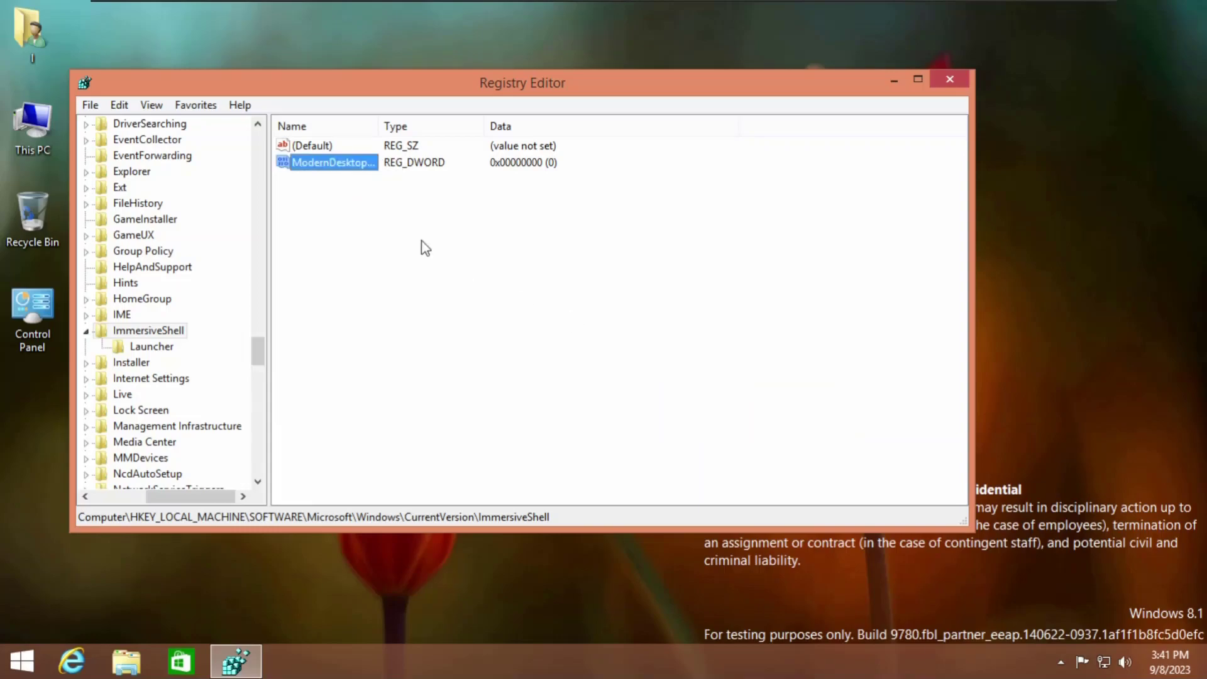
# Set the ModernDesktopApps value data to 1 and close Registry Editor
pyautogui.doubleClick(347, 165)
pyautogui.write('1')
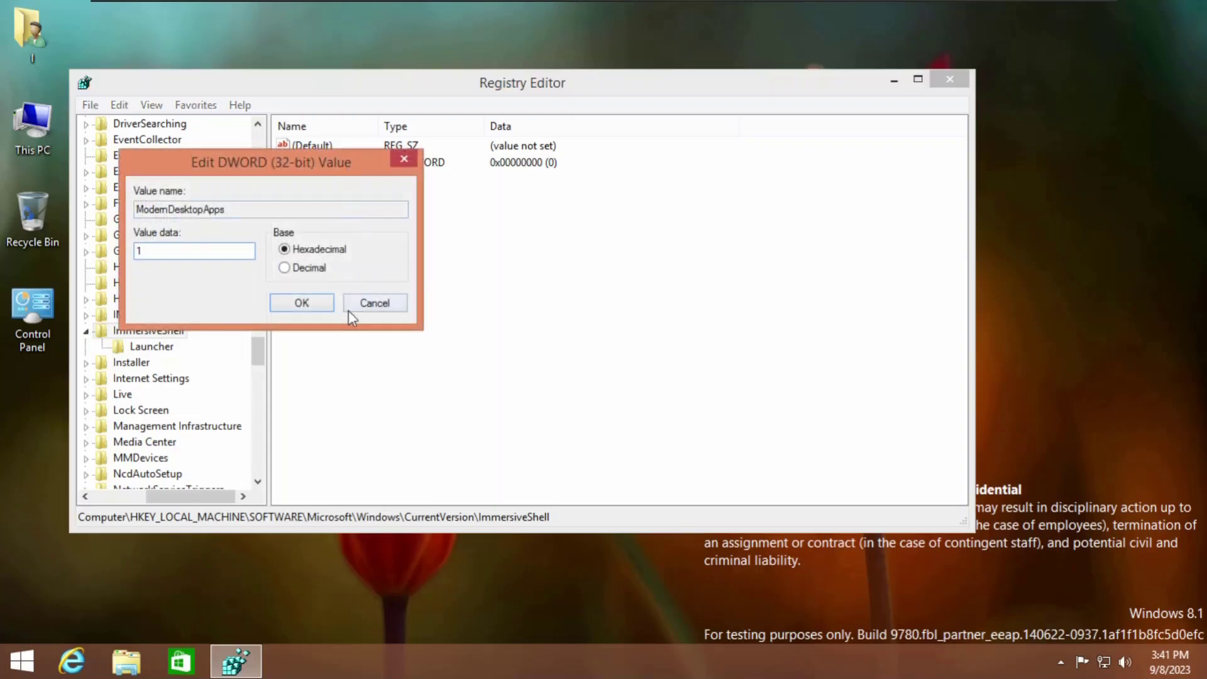
pyautogui.click(318, 308)
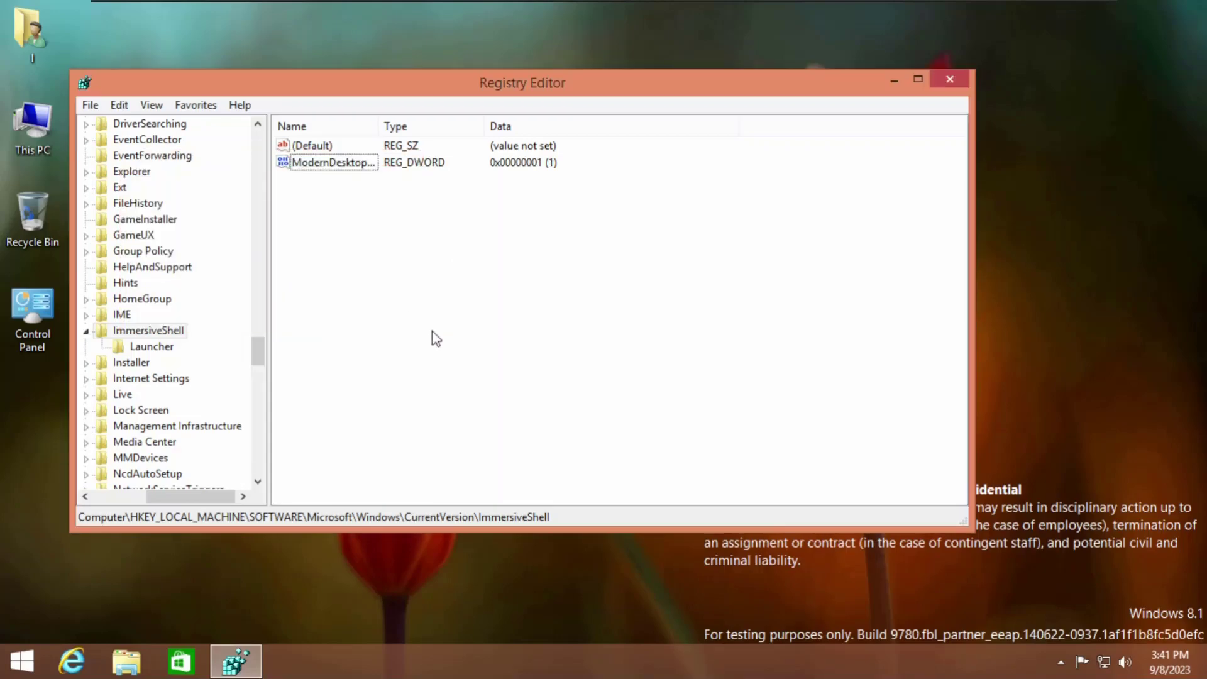
pyautogui.click(948, 81)
# Open the Help+Tips app from the Start menu, move its window up the desktop, and shrink it
pyautogui.press('super')
pyautogui.click(96, 369)
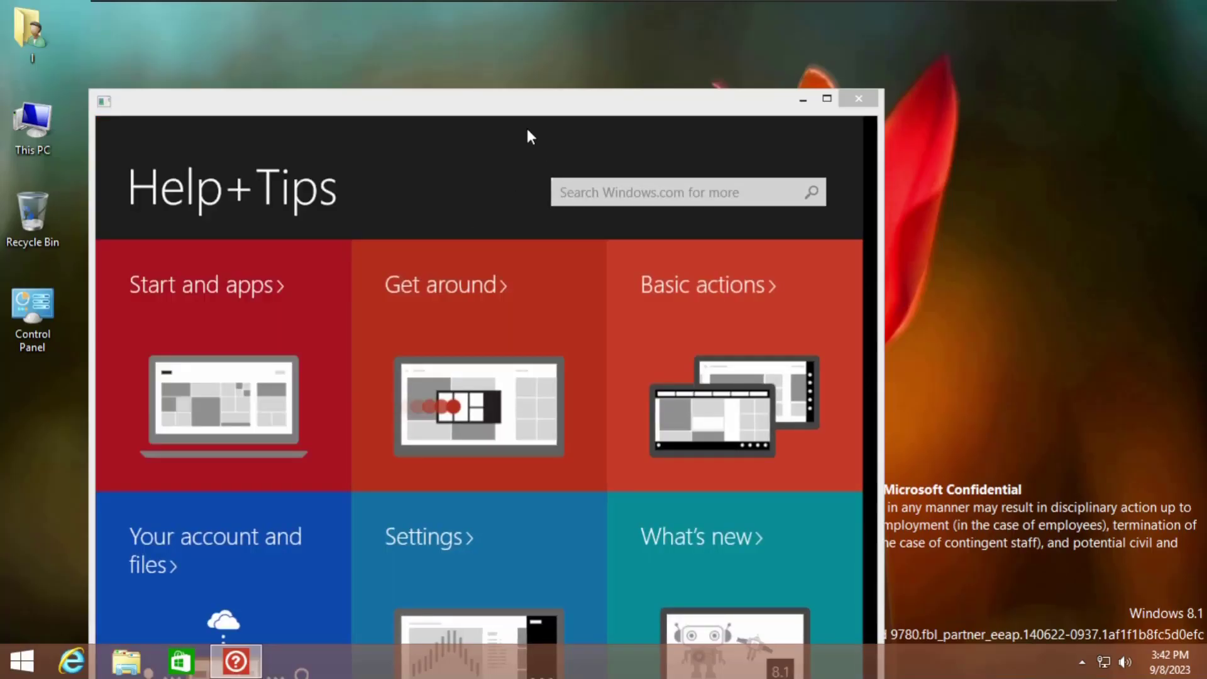
pyautogui.moveTo(269, 109); pyautogui.dragTo(377, 35)
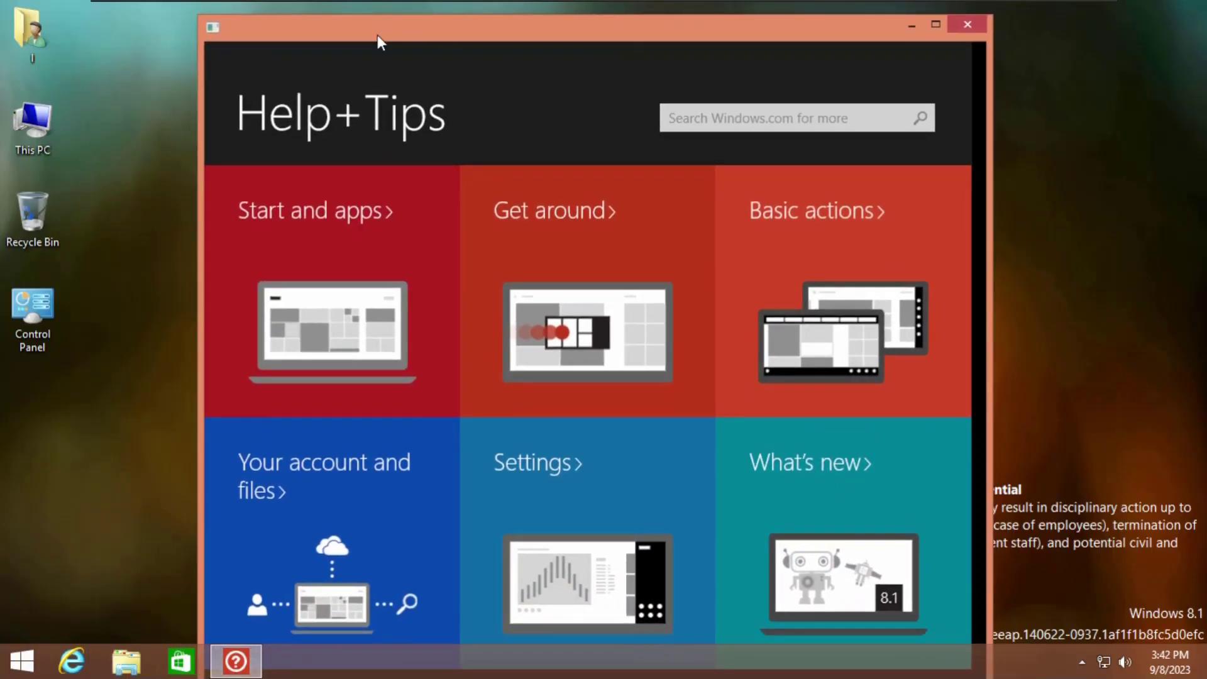
pyautogui.moveTo(196, 18); pyautogui.dragTo(307, 78)
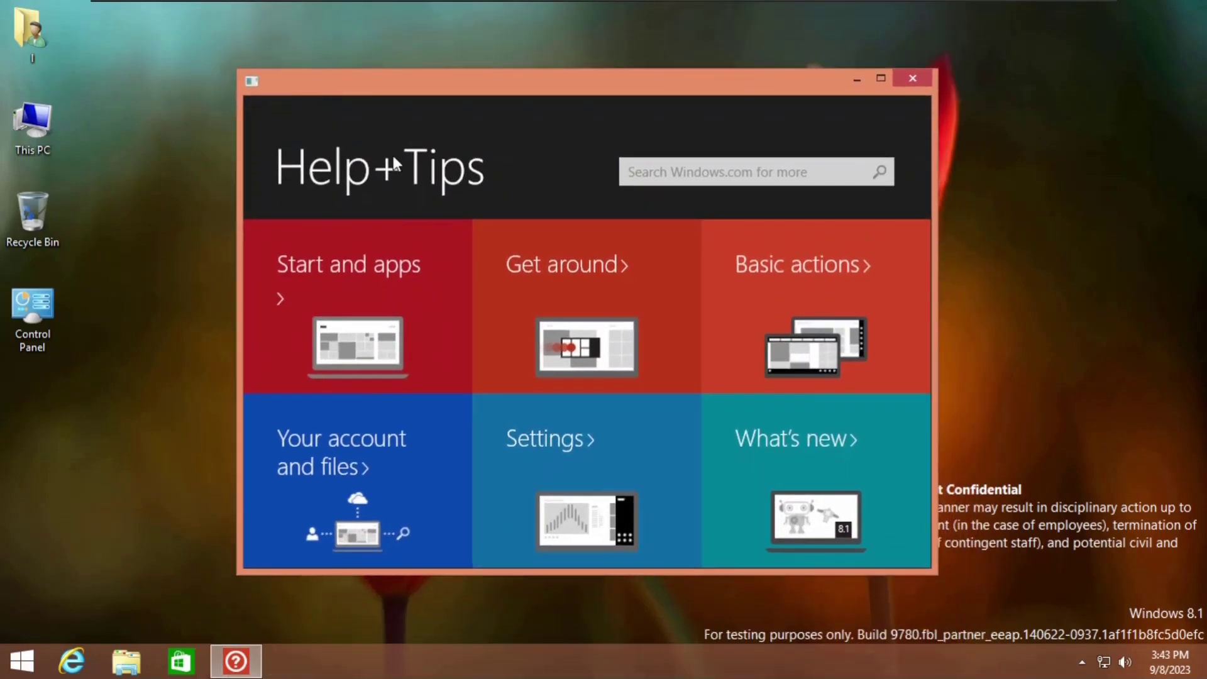
# Browse the Start and apps topic in Help+Tips, reading the Start screen and Get more apps sections, and return to the home page
pyautogui.click(304, 258)
pyautogui.moveTo(404, 560); pyautogui.dragTo(296, 558)
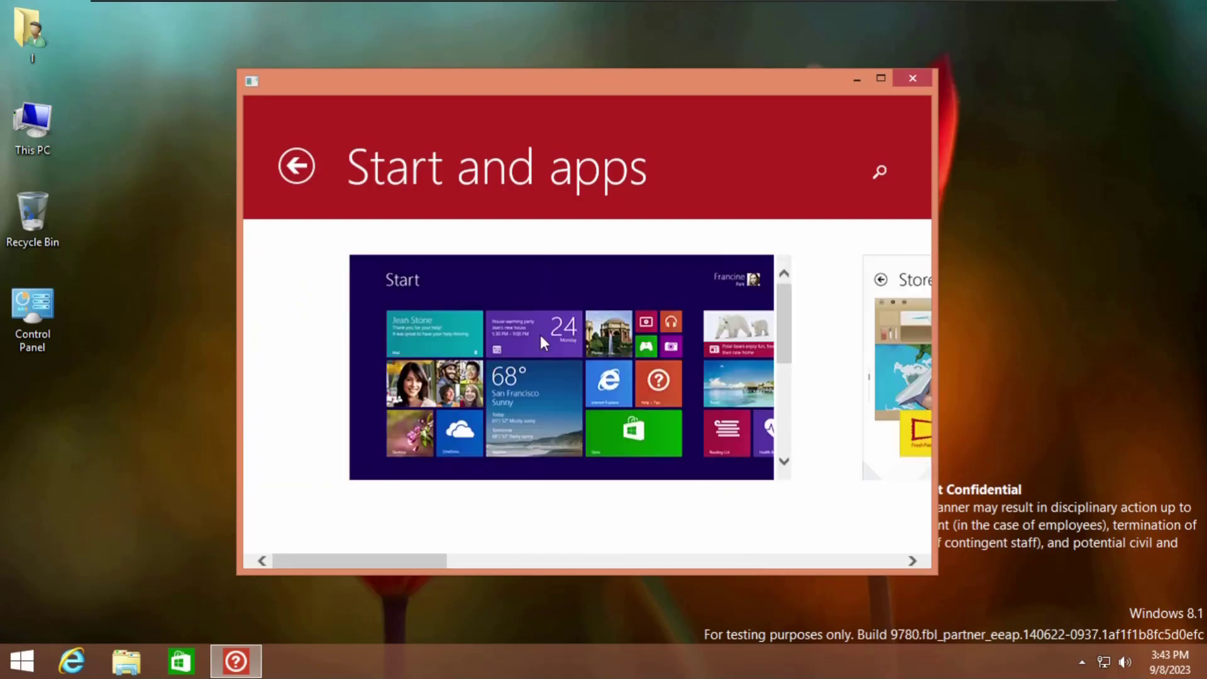
pyautogui.moveTo(784, 321); pyautogui.dragTo(782, 404)
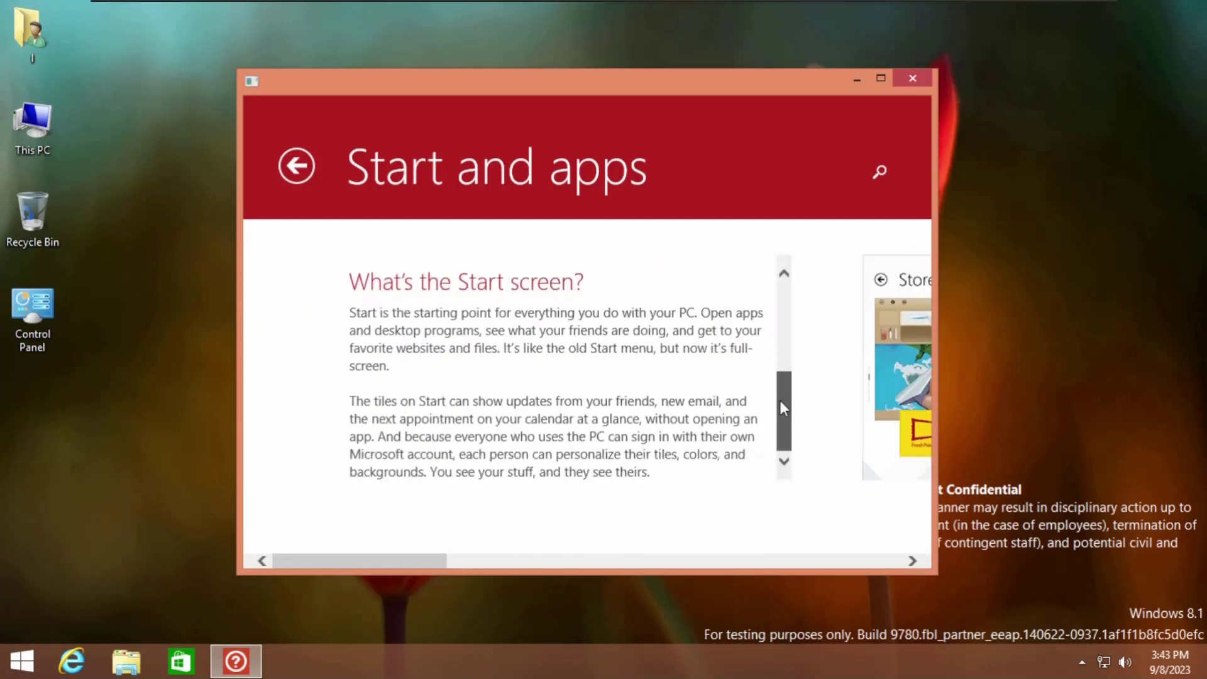
pyautogui.moveTo(391, 561); pyautogui.dragTo(571, 505)
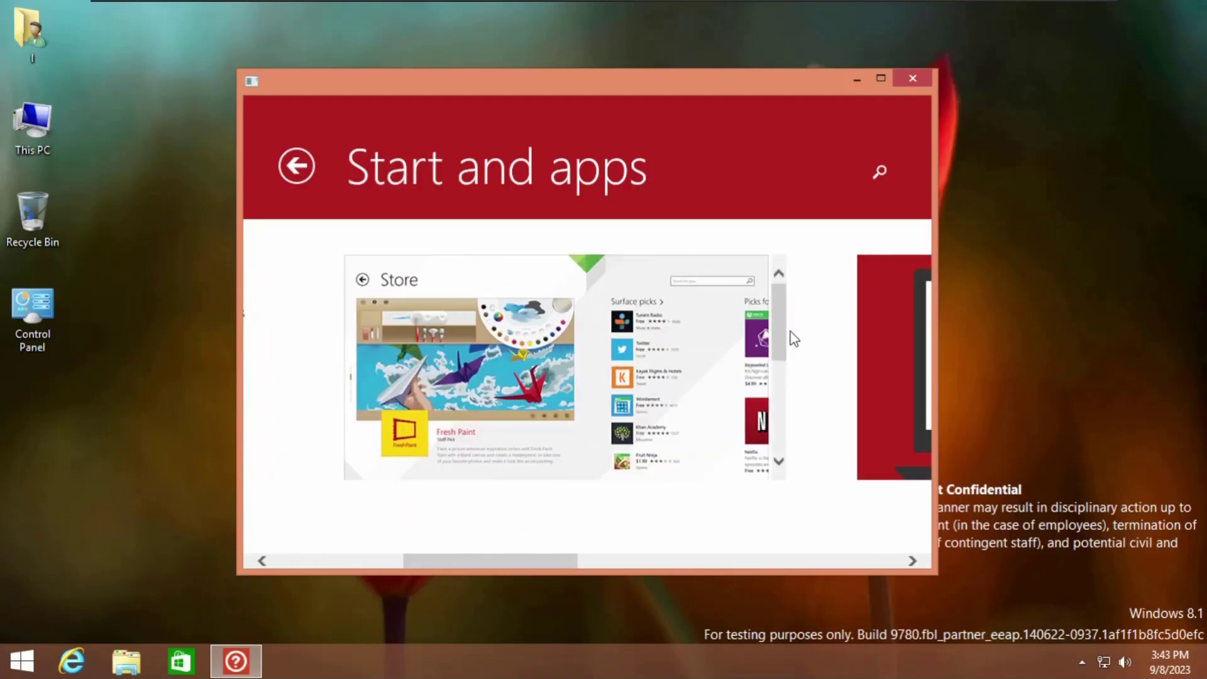
pyautogui.moveTo(789, 339); pyautogui.dragTo(780, 411)
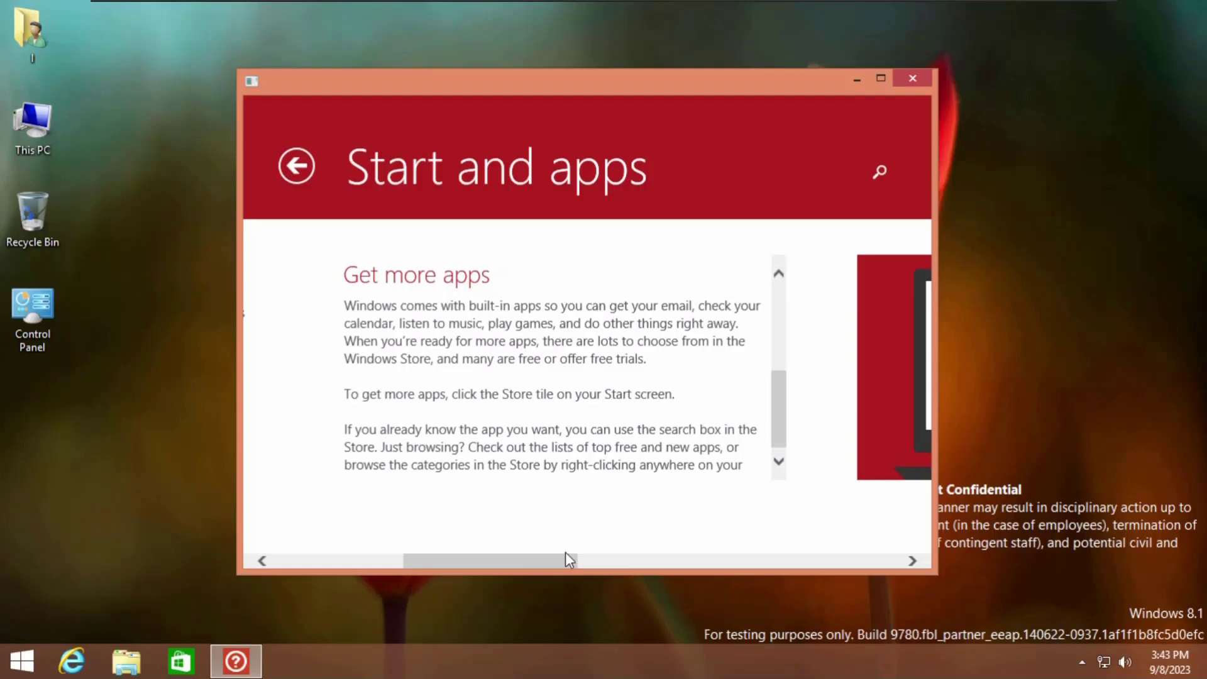
pyautogui.moveTo(569, 560); pyautogui.dragTo(598, 560)
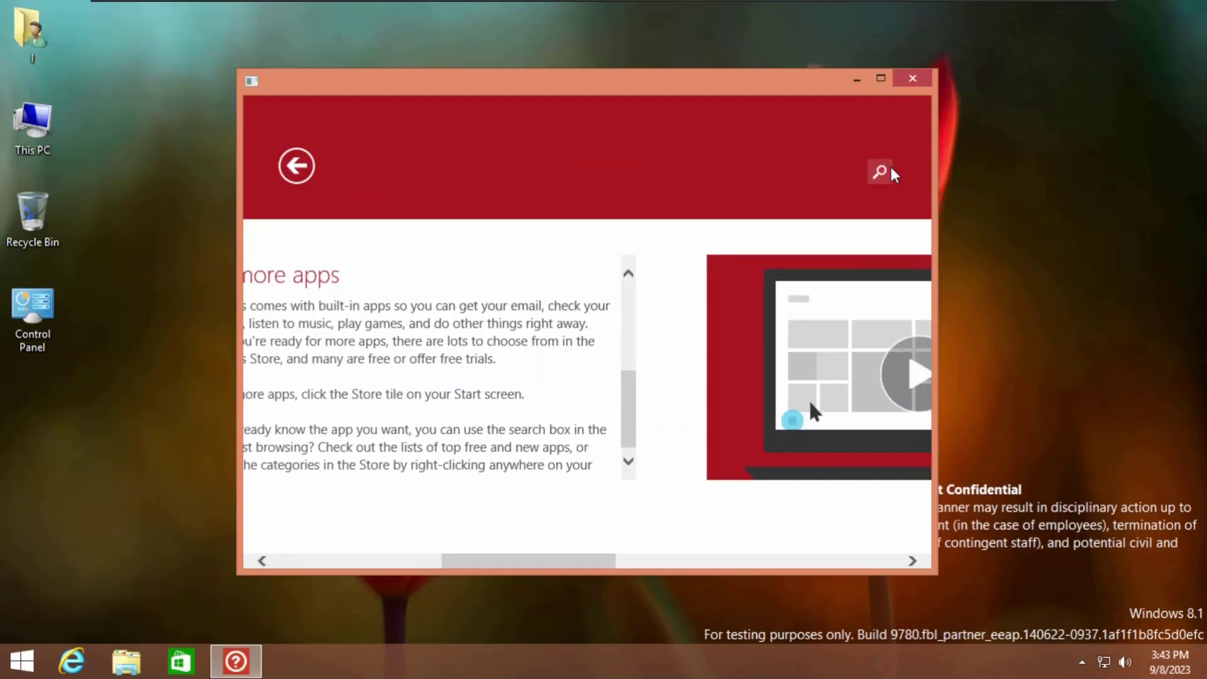
pyautogui.click(300, 166)
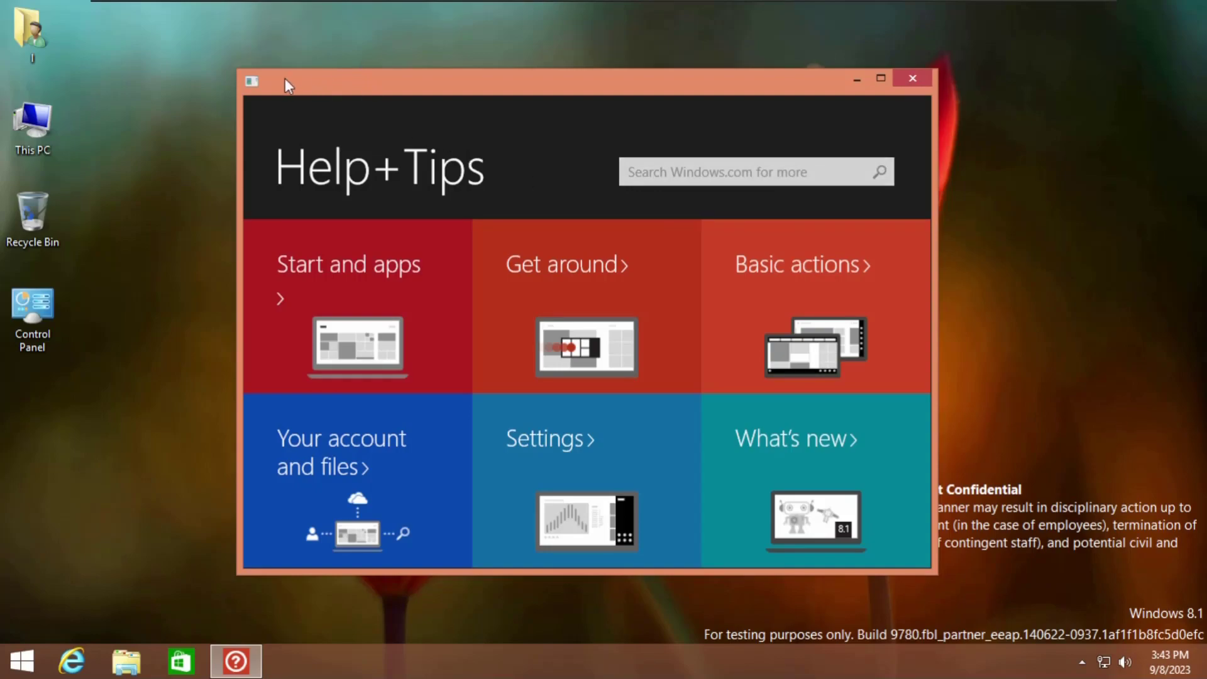
# Show the Help+Tips window's system menu, maximize the window and restore it to its previous size
pyautogui.click(251, 78)
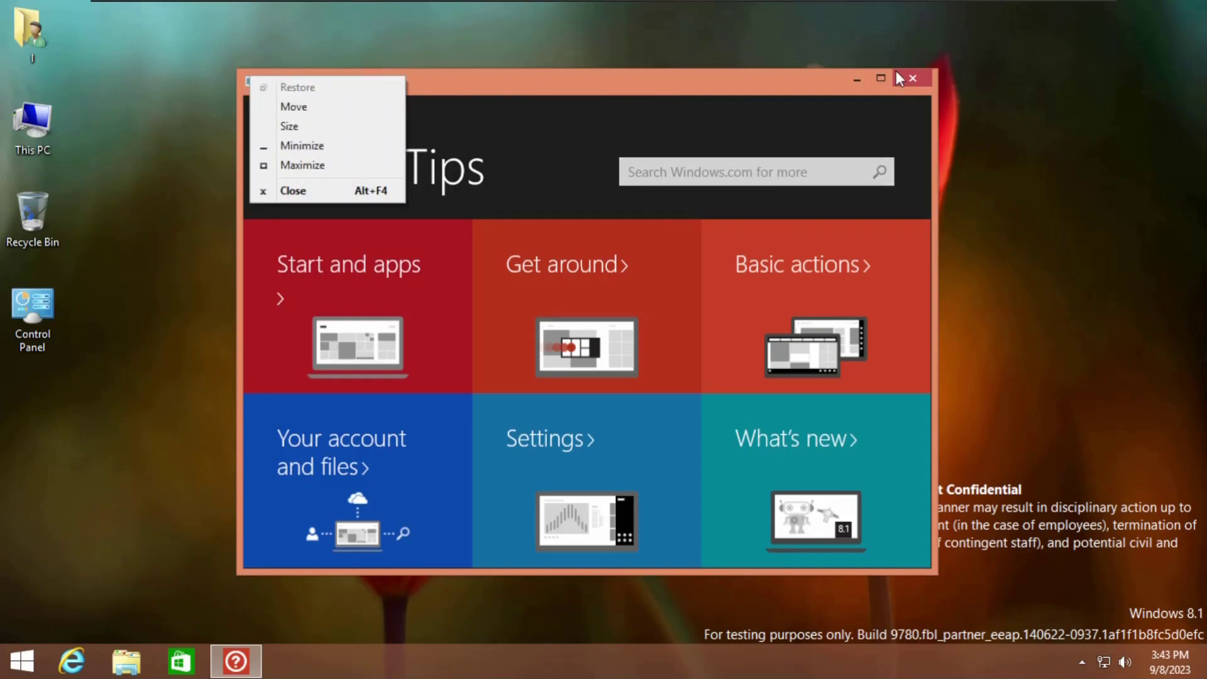
pyautogui.click(882, 78)
pyautogui.click(1153, 9)
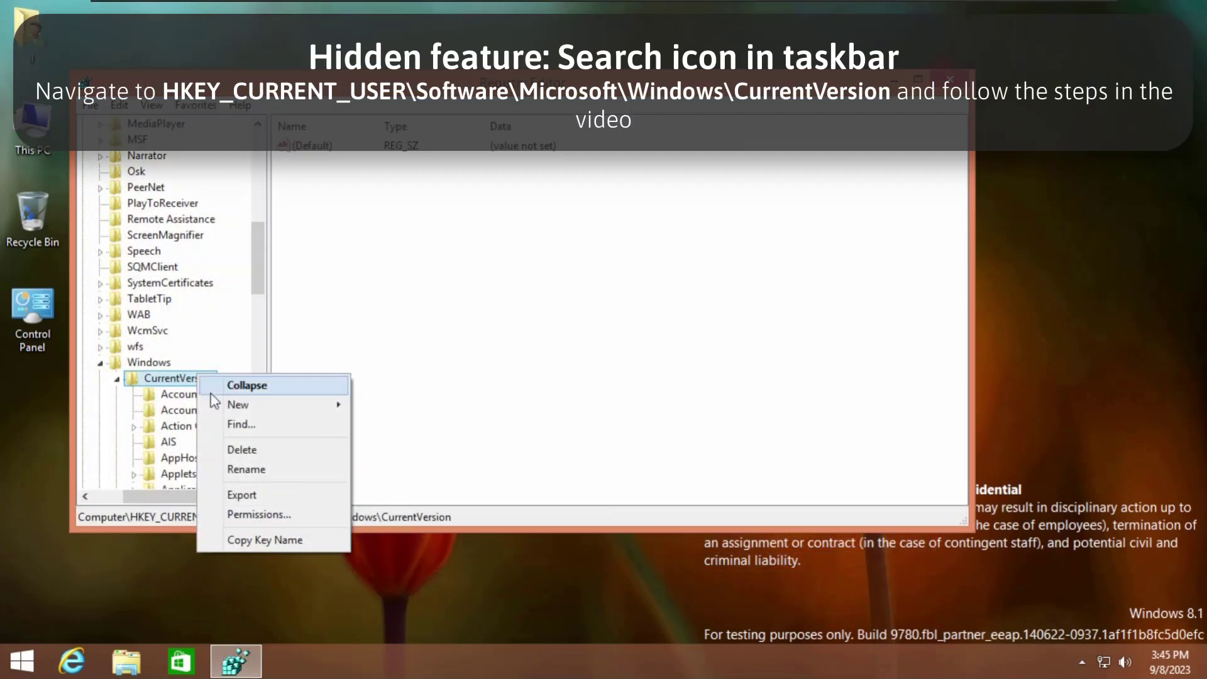
# Create a registry key named Search under HKEY_CURRENT_USER\Software\Microsoft\Windows\CurrentVersion
pyautogui.moveTo(239, 404)
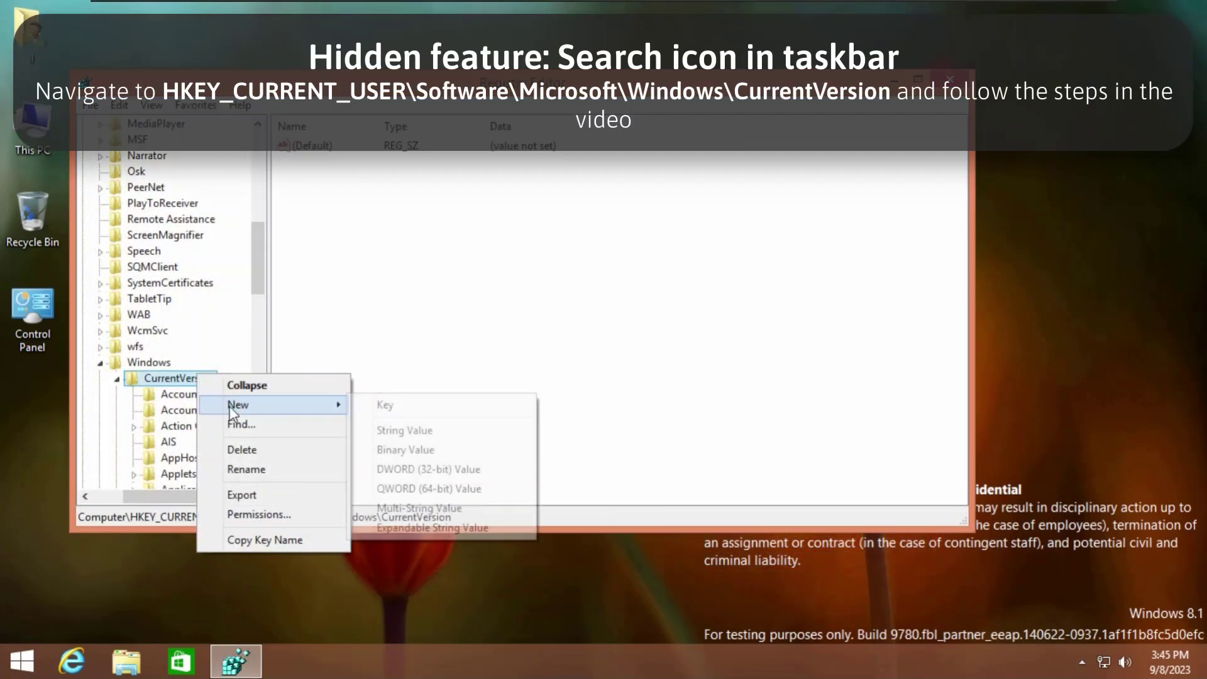
pyautogui.click(381, 404)
pyautogui.write('Search')
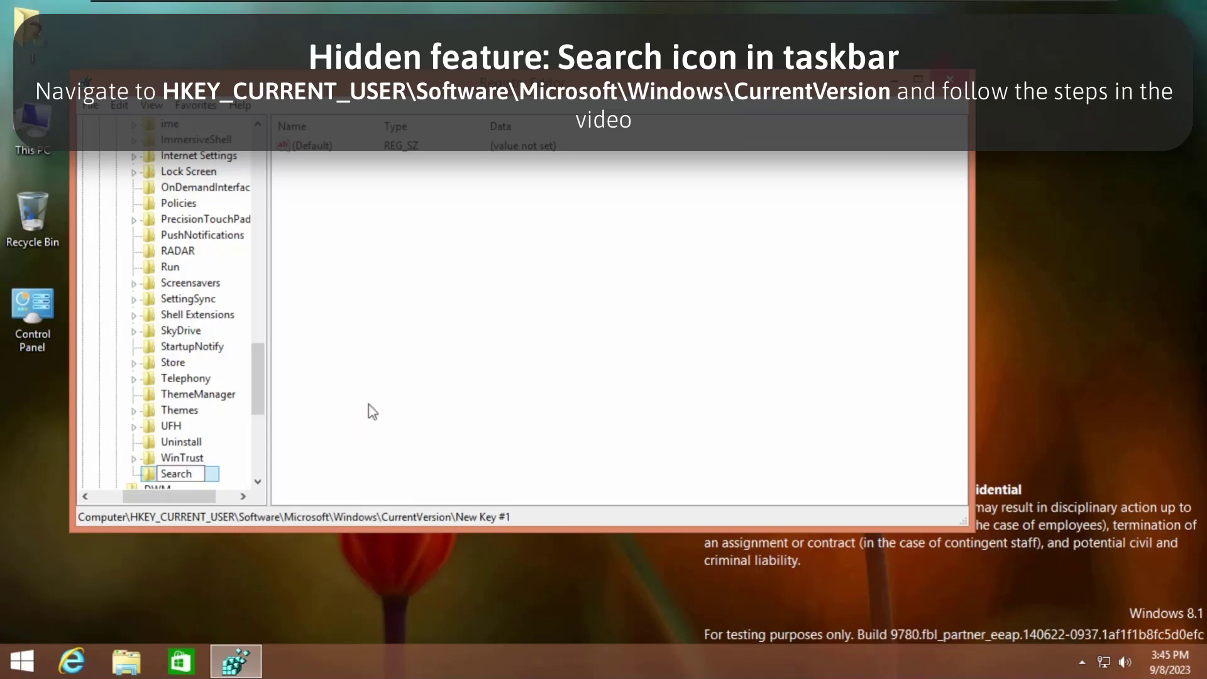
pyautogui.press('Return')
# Create a DWORD (32-bit) value named EnableProactive in the new Search key
pyautogui.rightClick(395, 302)
pyautogui.click(179, 474)
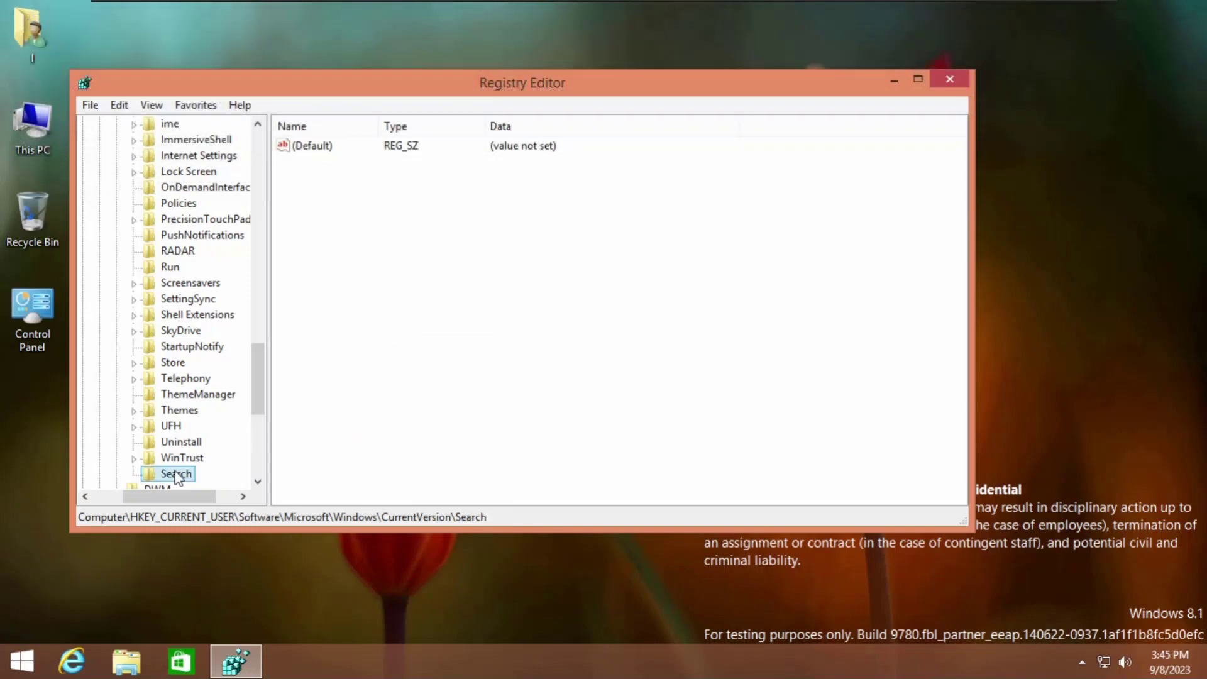
pyautogui.rightClick(392, 321)
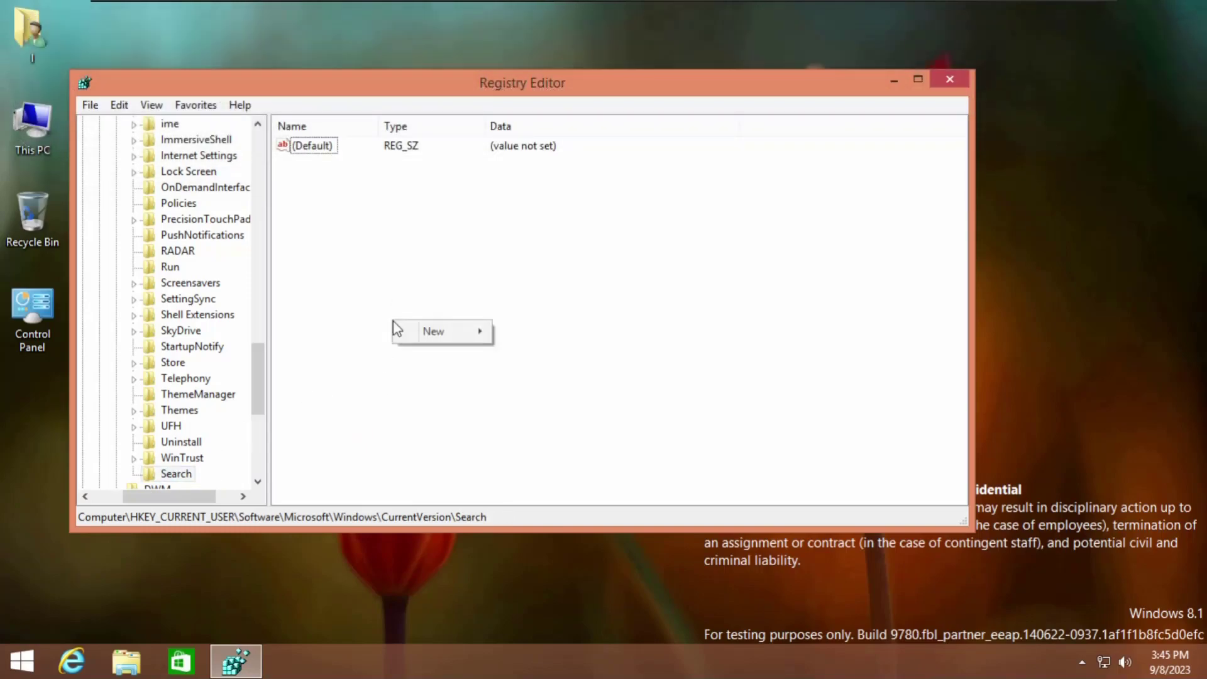
pyautogui.click(476, 333)
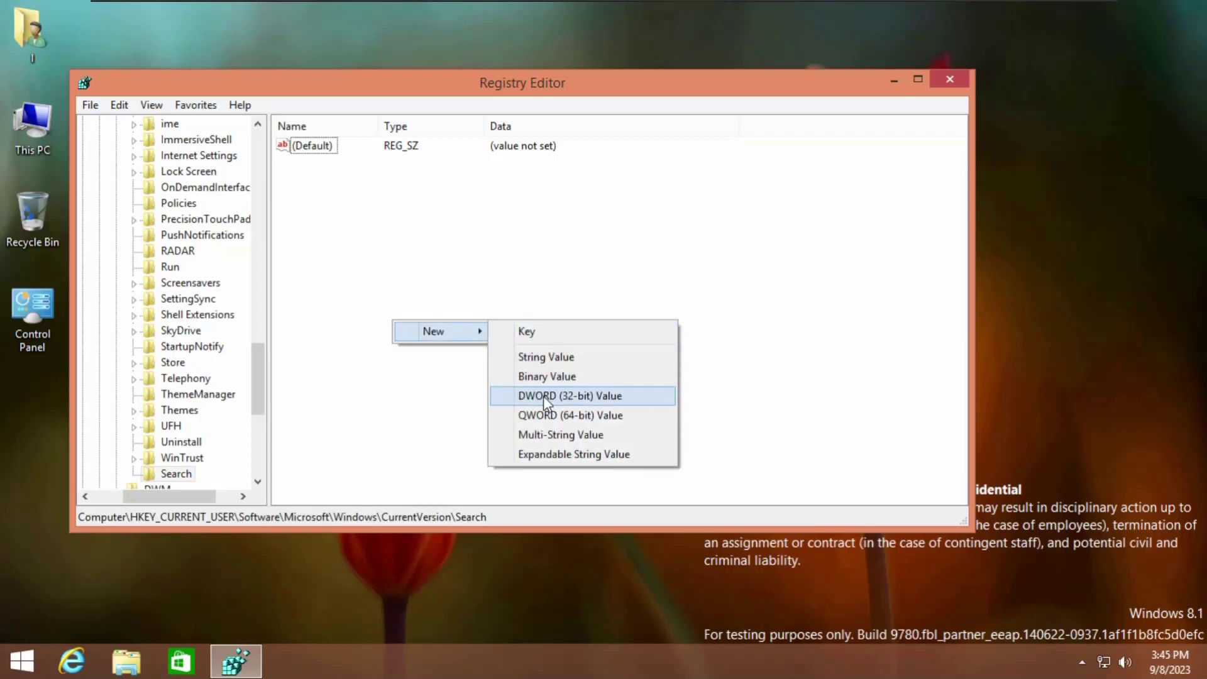
pyautogui.click(543, 395)
pyautogui.write('EnableProactiv')
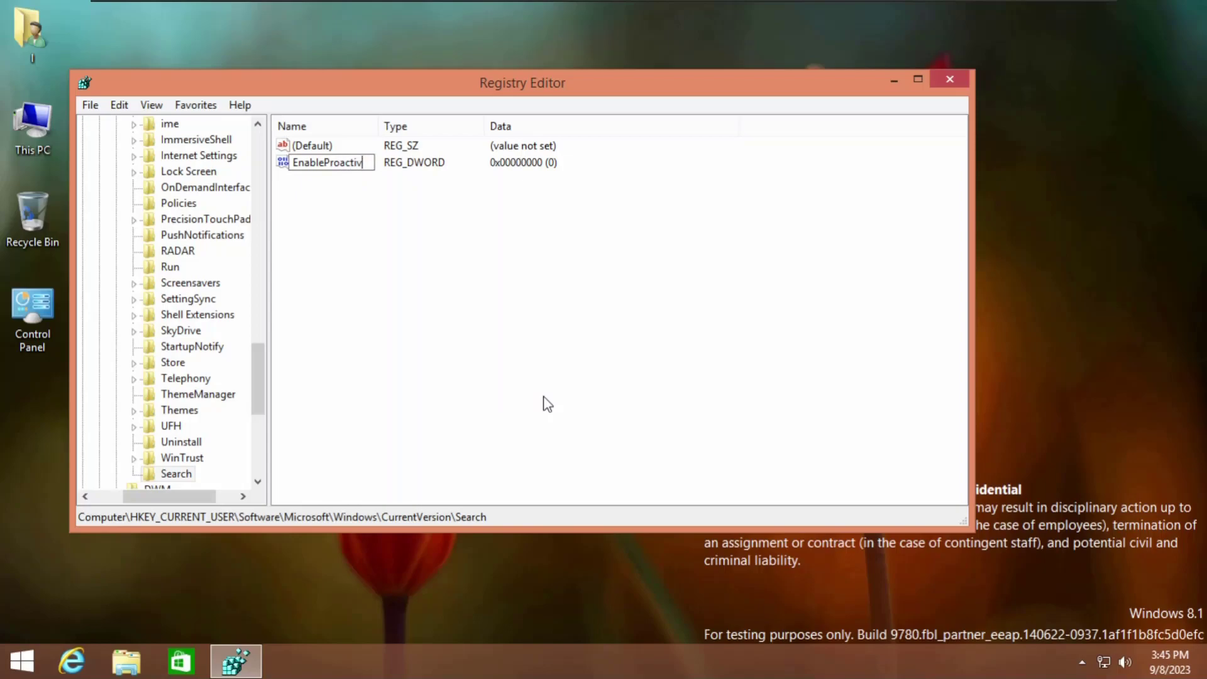
pyautogui.write('e')
pyautogui.press('Return')
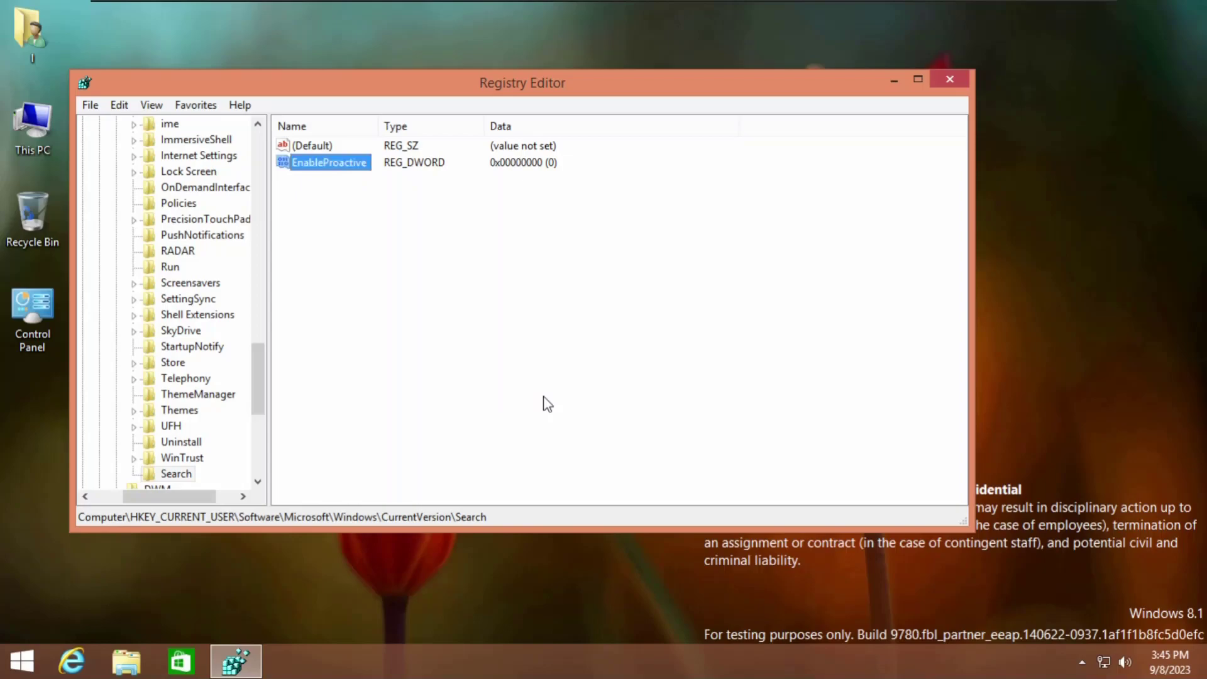
# Set the EnableProactive value data to 1 and close Registry Editor
pyautogui.doubleClick(327, 164)
pyautogui.write('1')
pyautogui.click(302, 302)
pyautogui.click(949, 80)
# Open Task Manager from the taskbar, expand it to full details, and move its window up the desktop
pyautogui.rightClick(391, 667)
pyautogui.click(418, 605)
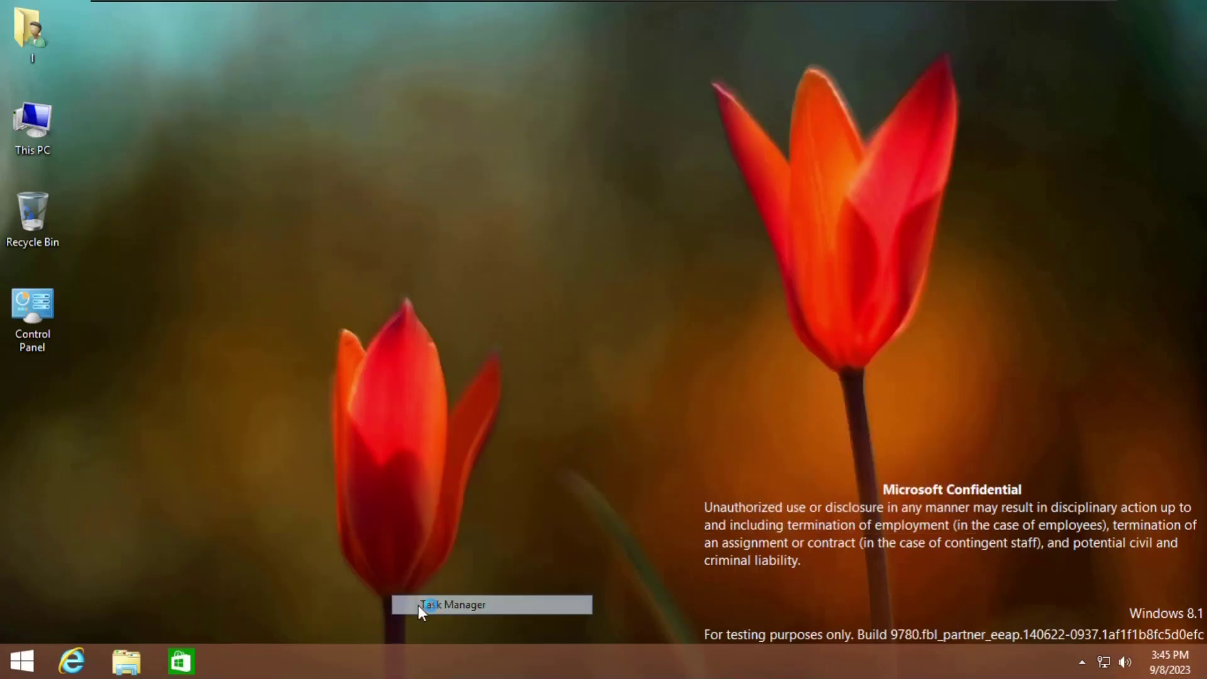
pyautogui.click(211, 436)
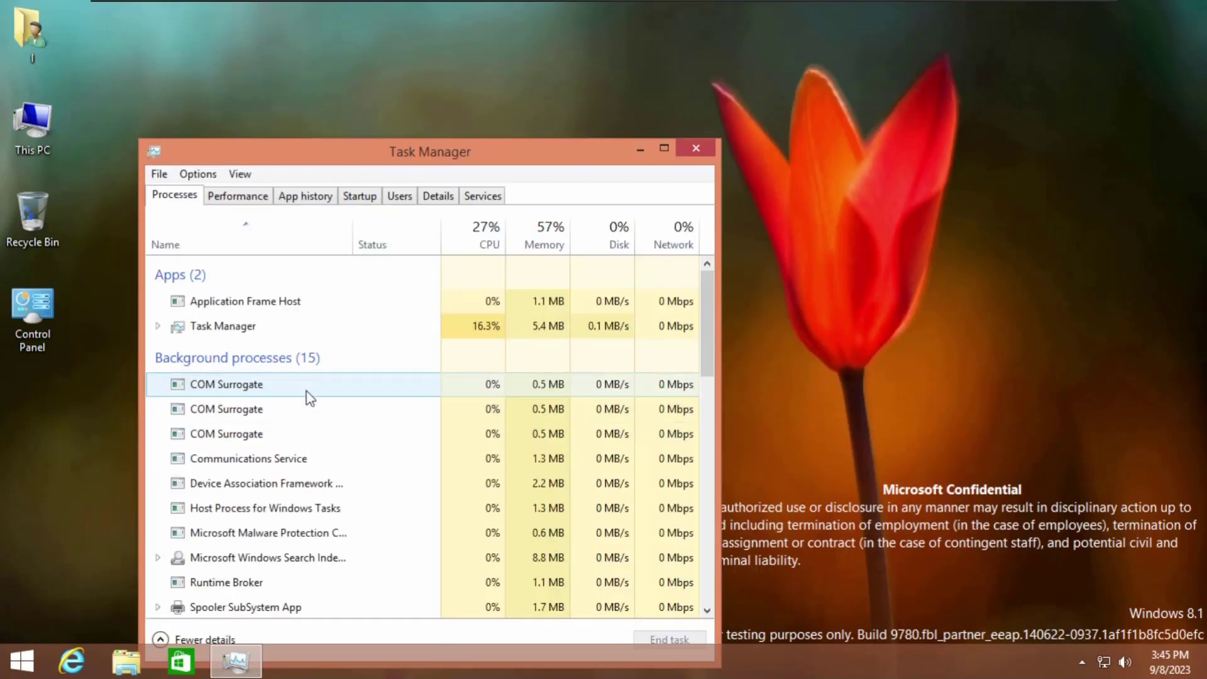
pyautogui.moveTo(452, 153); pyautogui.dragTo(481, 119)
# Restart the Windows Explorer process and close Task Manager
pyautogui.moveTo(735, 283); pyautogui.dragTo(734, 509)
pyautogui.click(591, 494)
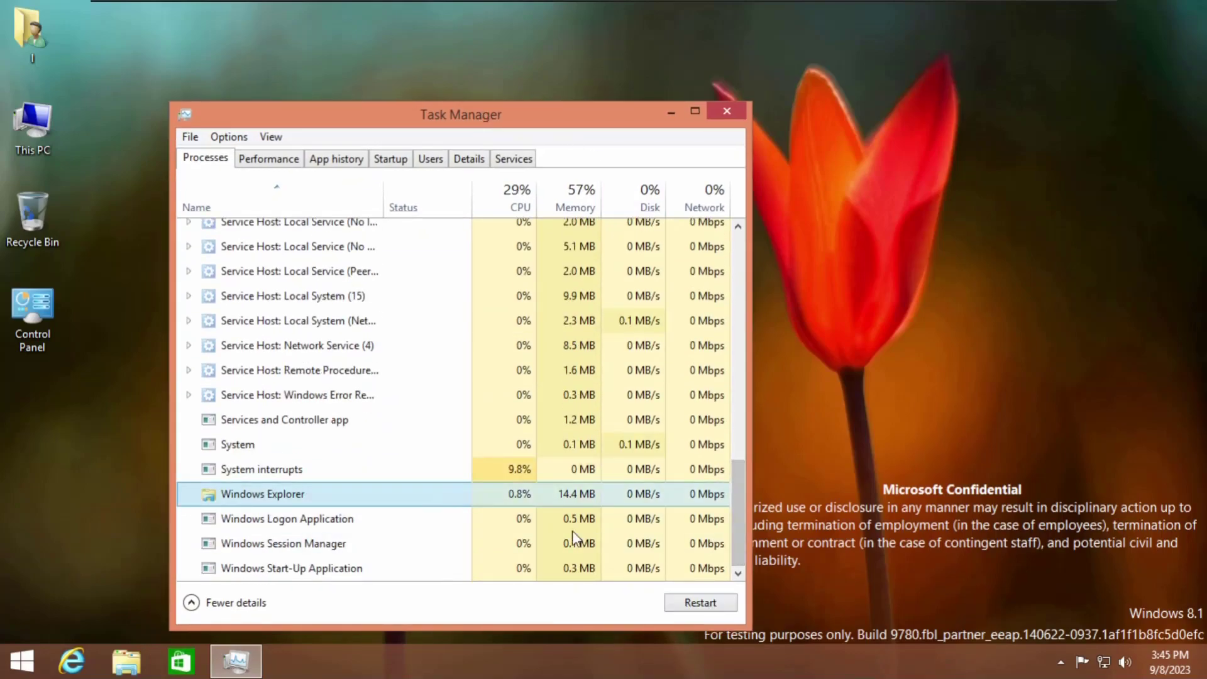
pyautogui.click(701, 603)
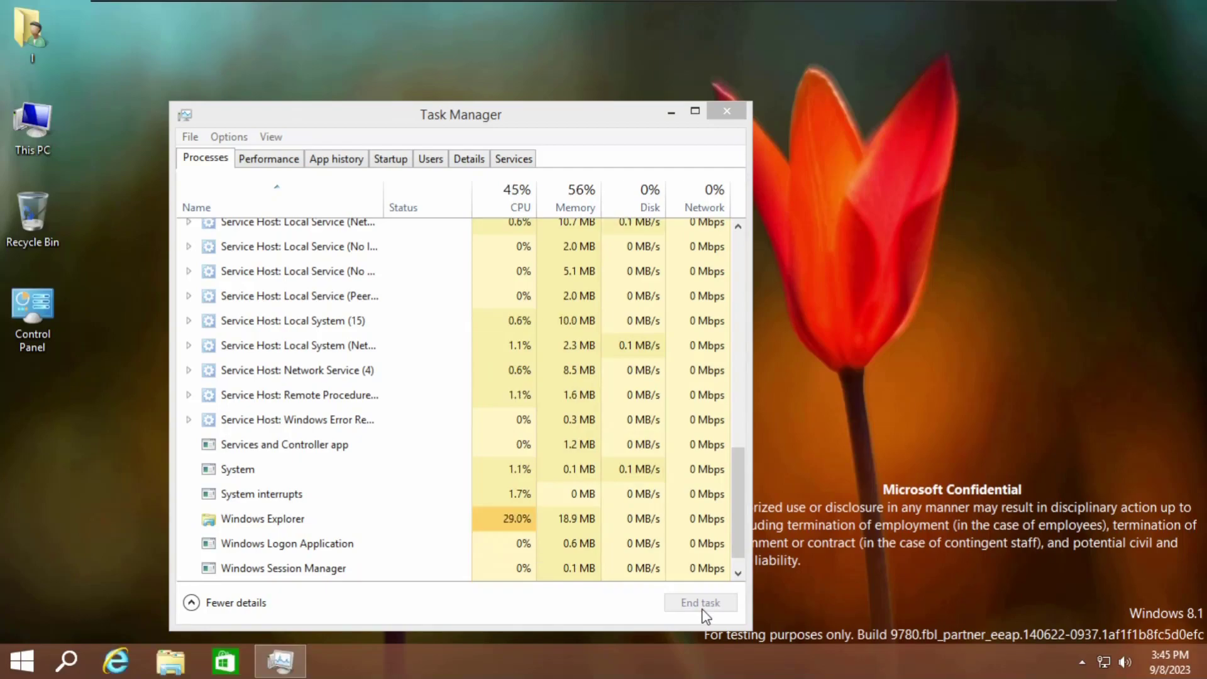
pyautogui.click(727, 110)
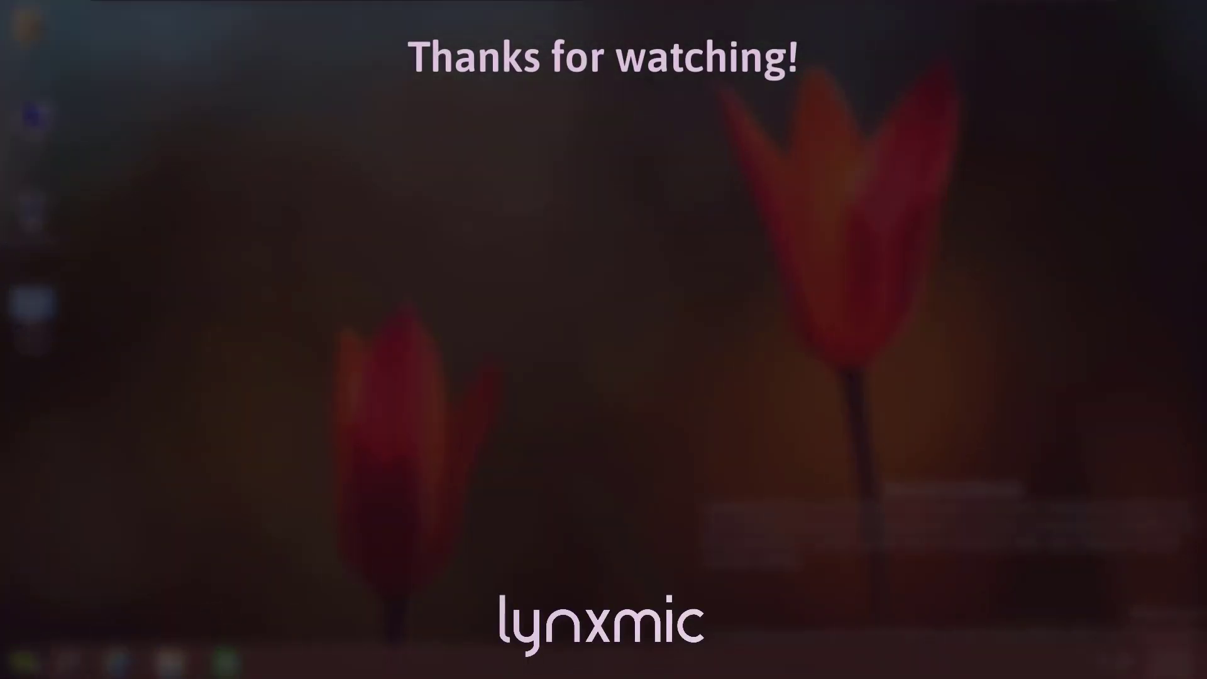
# Shut down Windows from the Start menu's power options
pyautogui.click(22, 660)
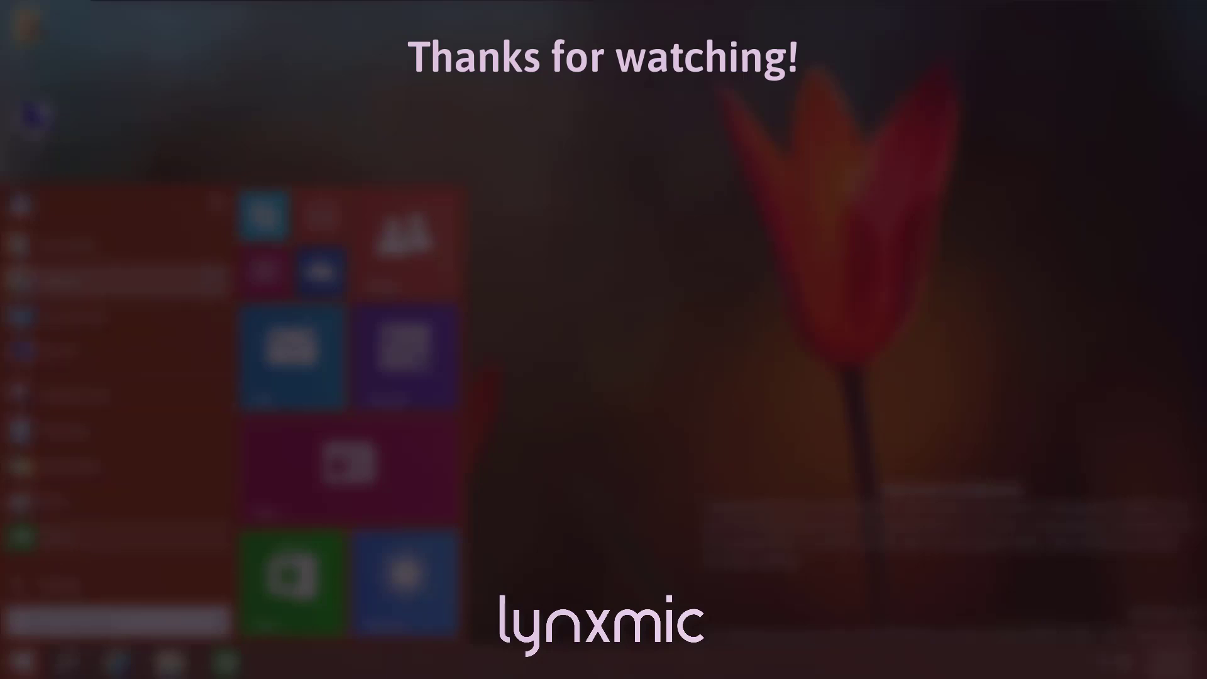
pyautogui.rightClick(271, 217)
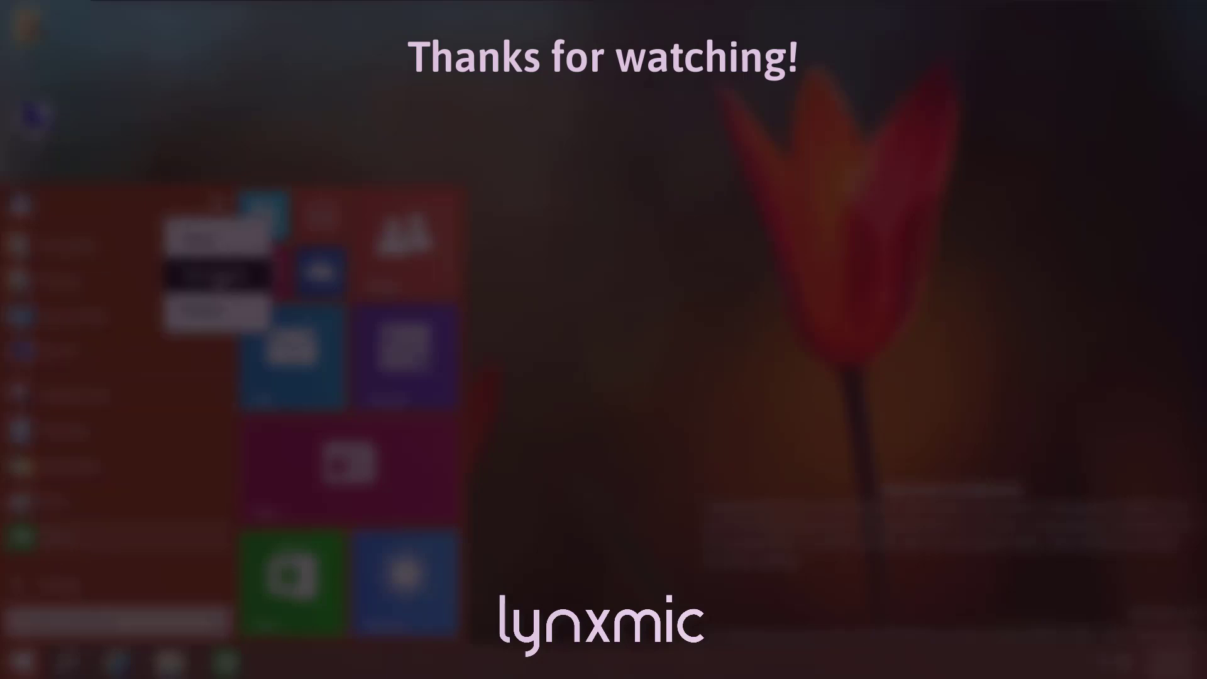
pyautogui.click(217, 275)
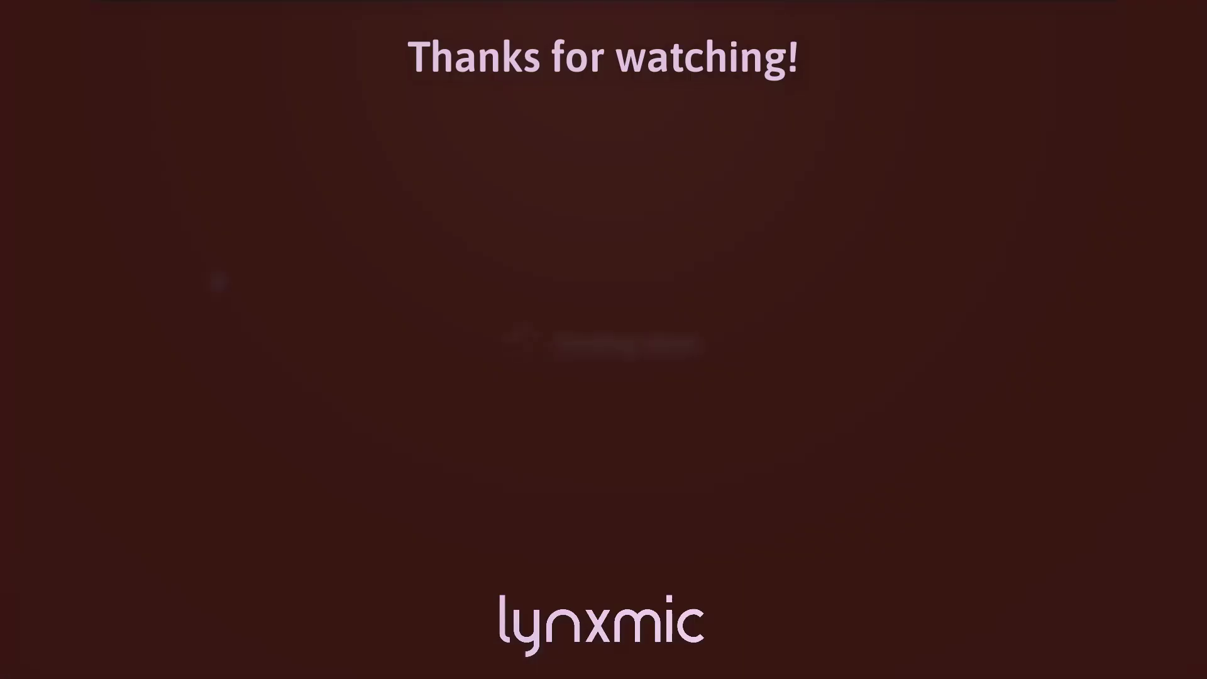